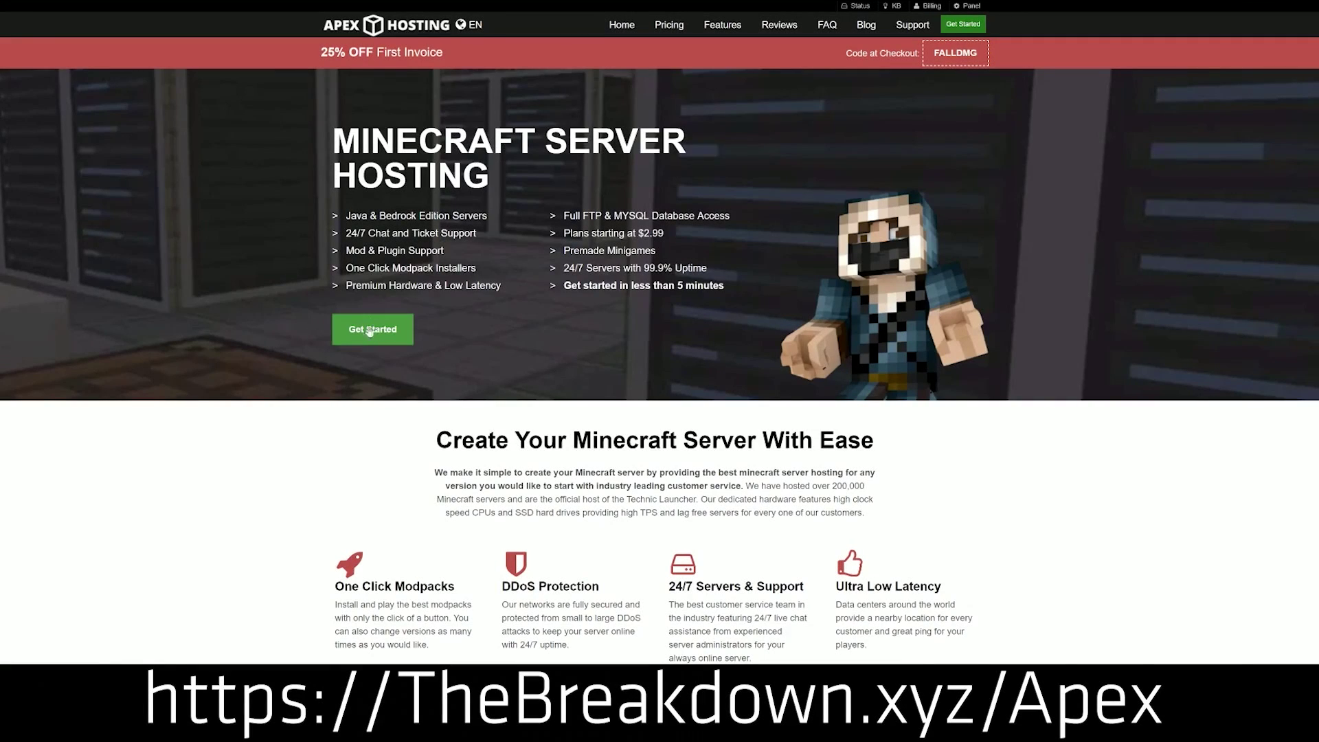
- Scroll Apex Hosting and highlight the One Click Modpacks, Automated Backups and Instant Setup descriptions
scroll(516, 407, "down", 2)
scroll(516, 407, "down", 2)
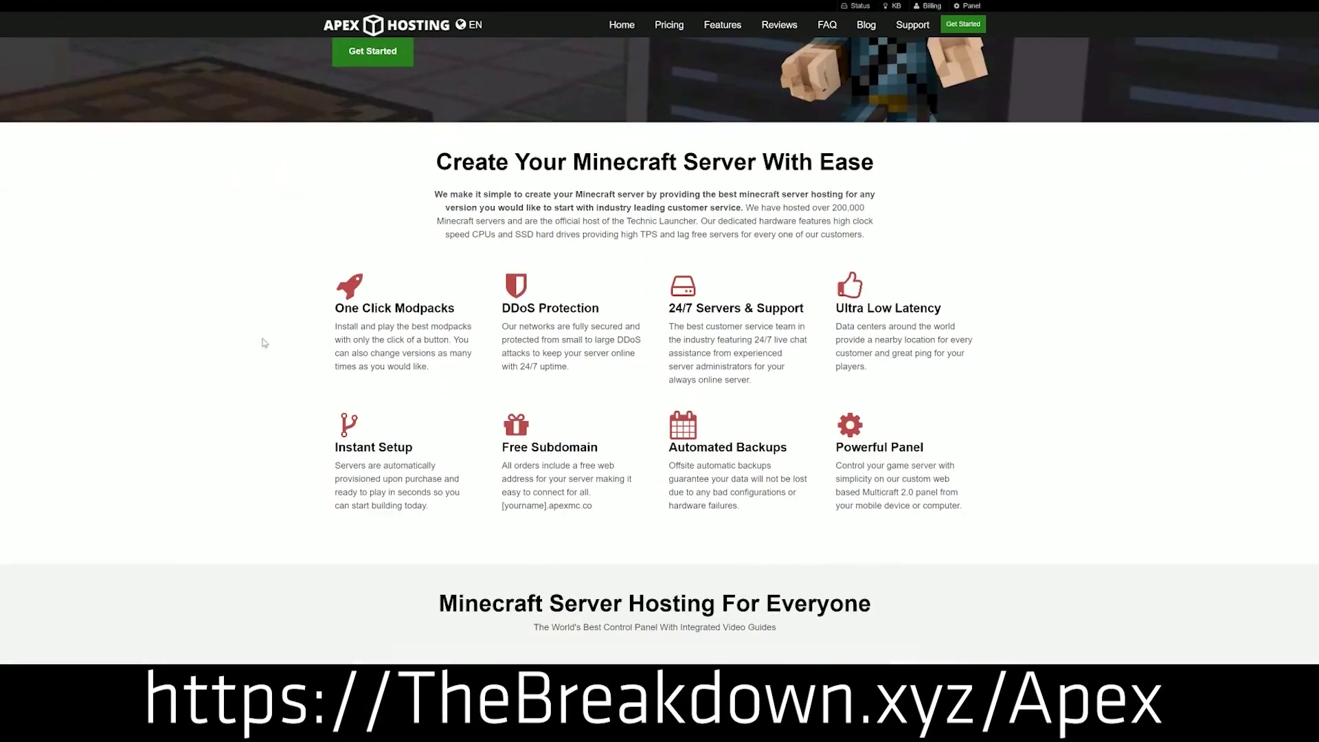
left_click_drag(334, 309, 808, 314)
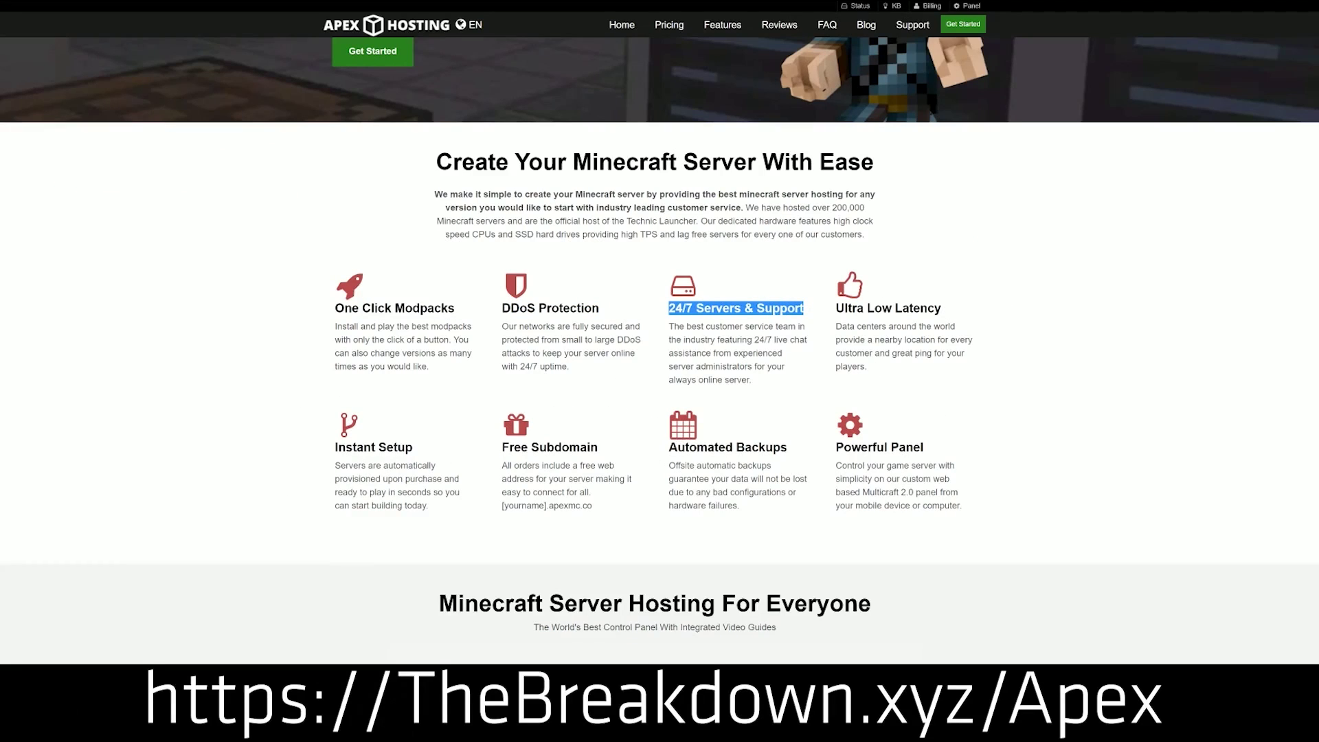
left_click_drag(668, 448, 828, 447)
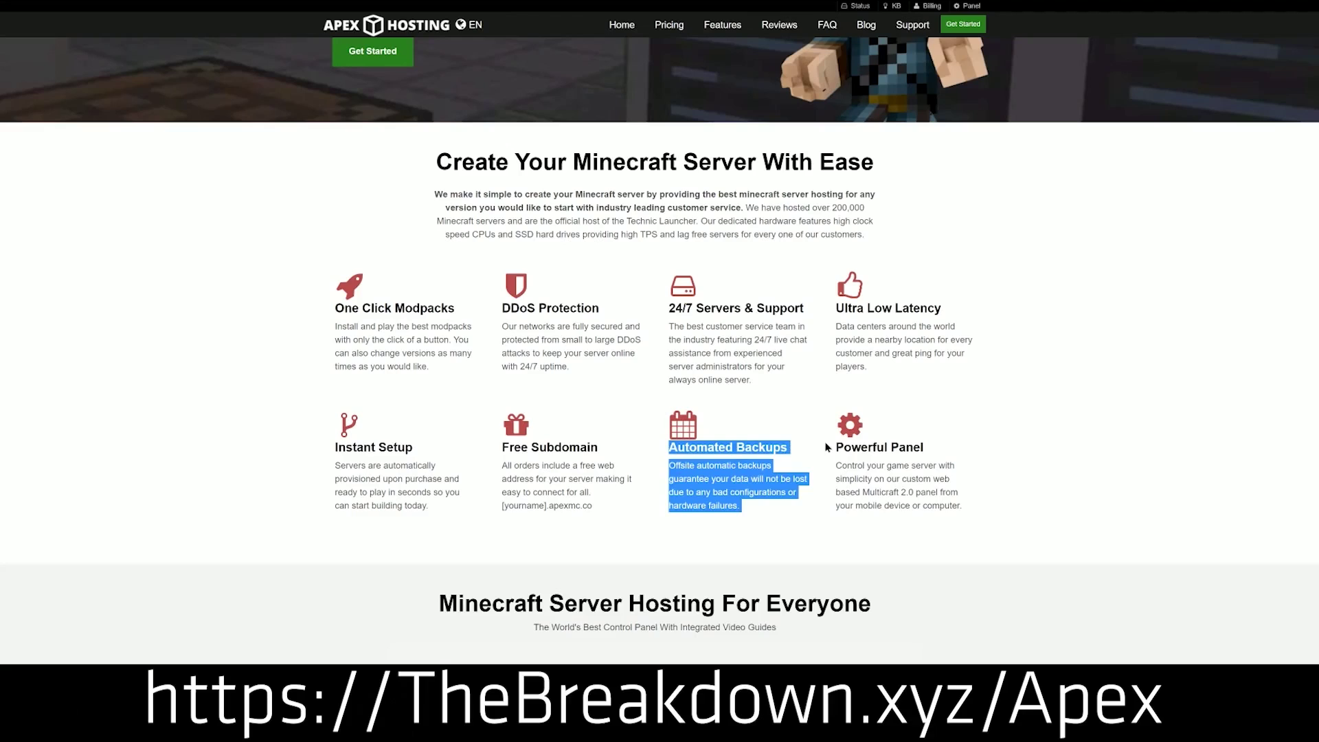
left_click(646, 451)
left_click_drag(427, 507, 335, 447)
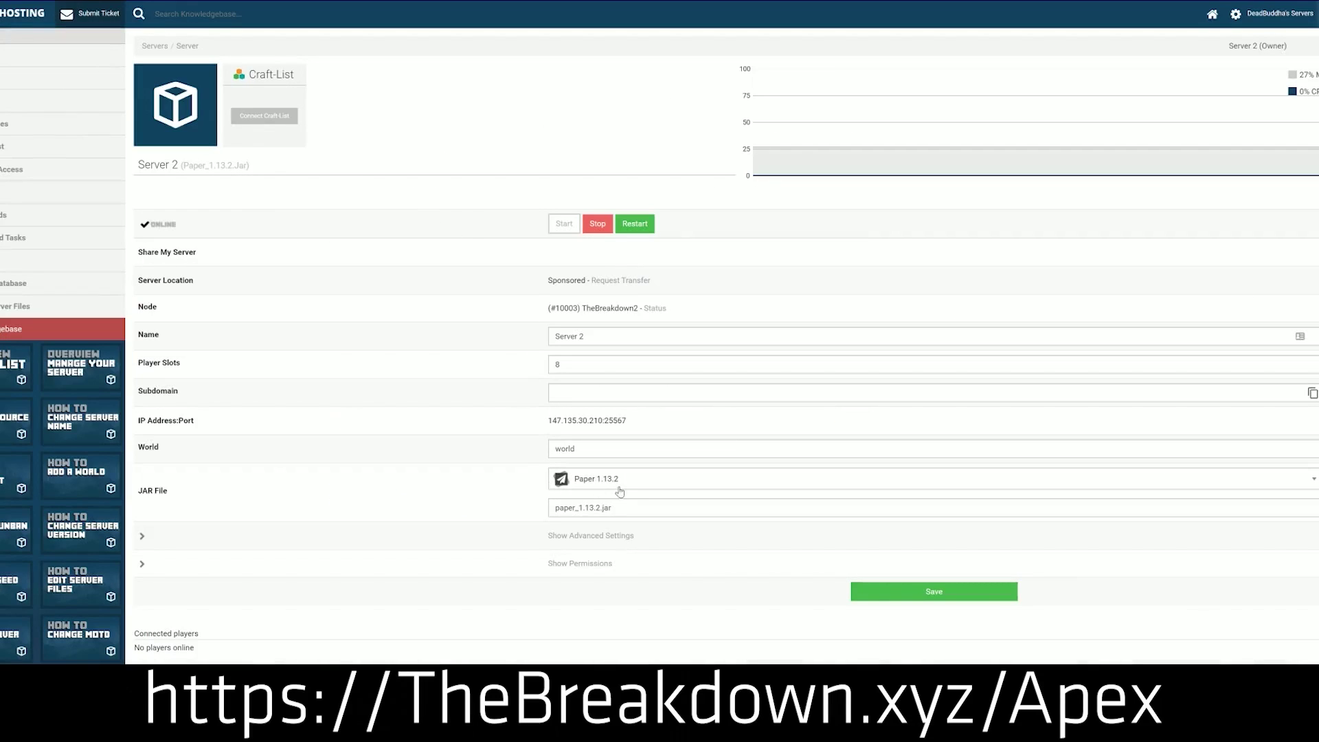
- Switch Server 2's JAR file from Paper 1.13.2 to Minecraft 1.15, confirming the new-world prompt
left_click(621, 488)
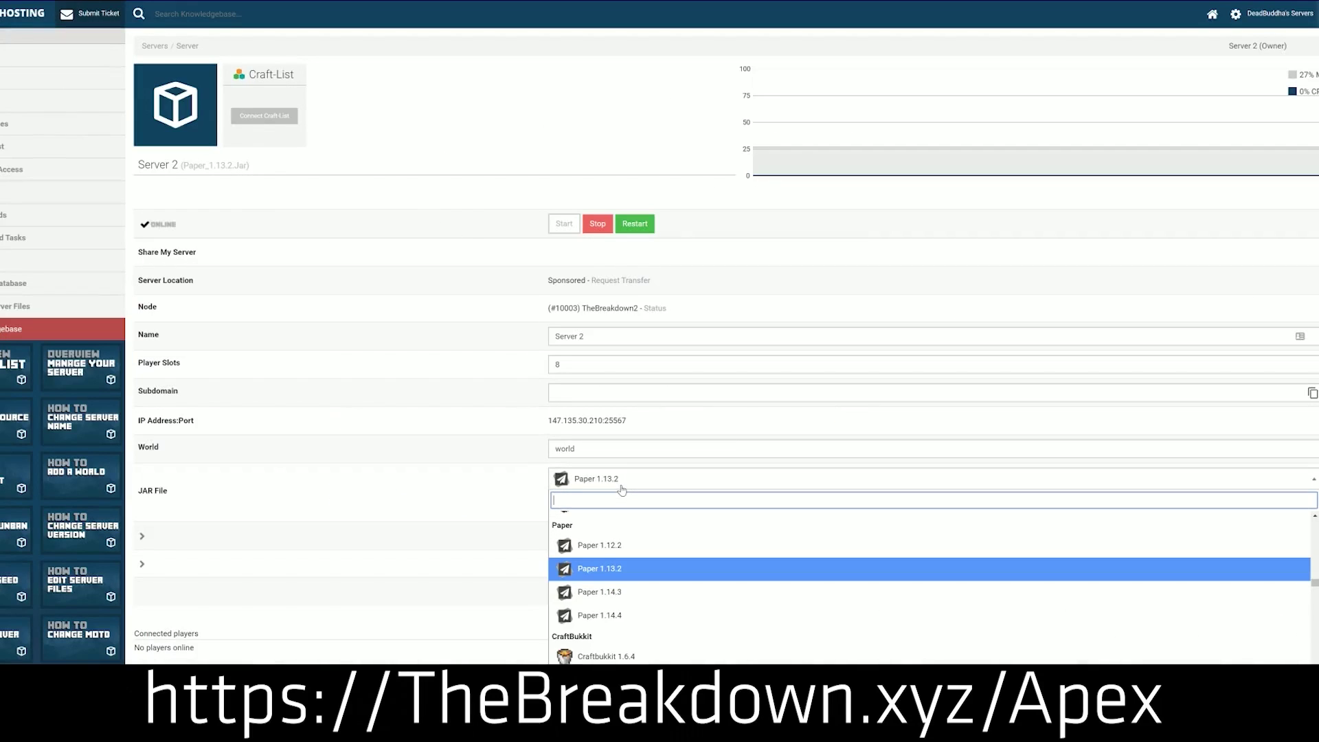
scroll(613, 597, "down", 3)
scroll(614, 597, "up", 1)
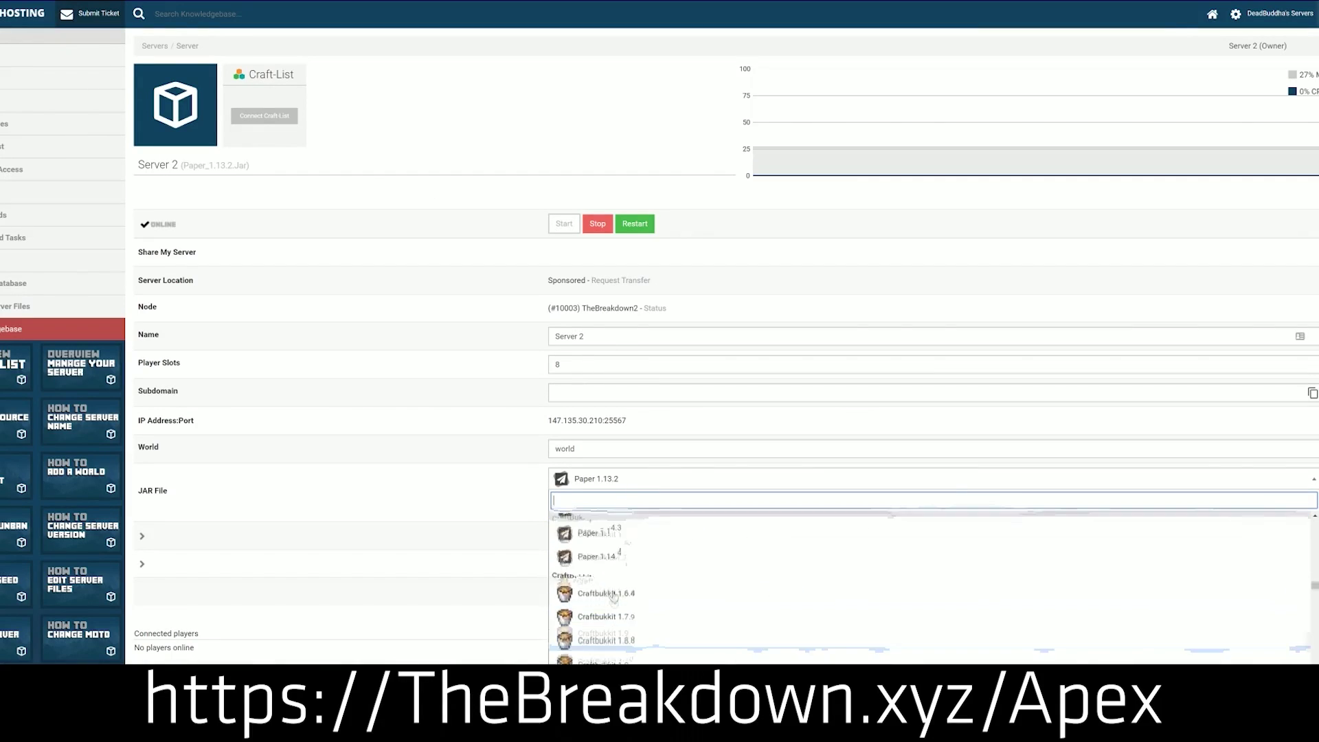
scroll(613, 596, "down", 6)
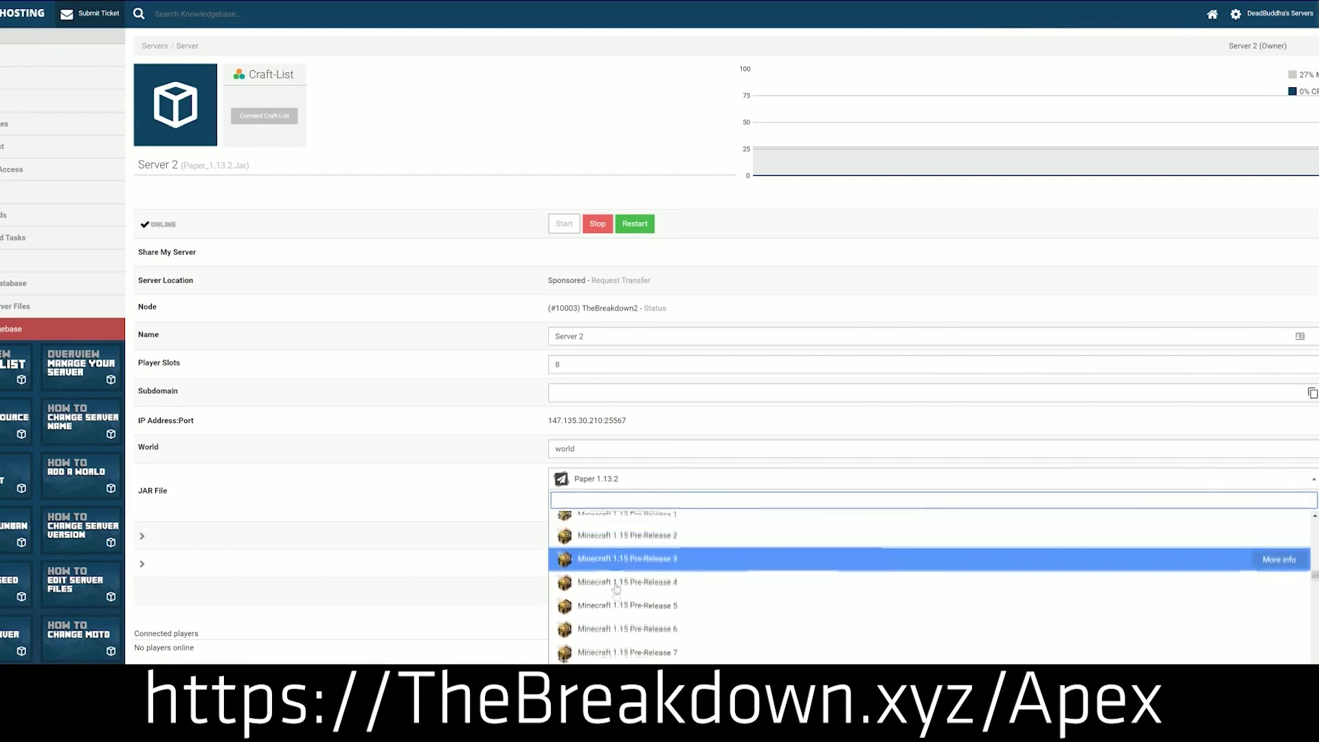
scroll(616, 589, "up", 4)
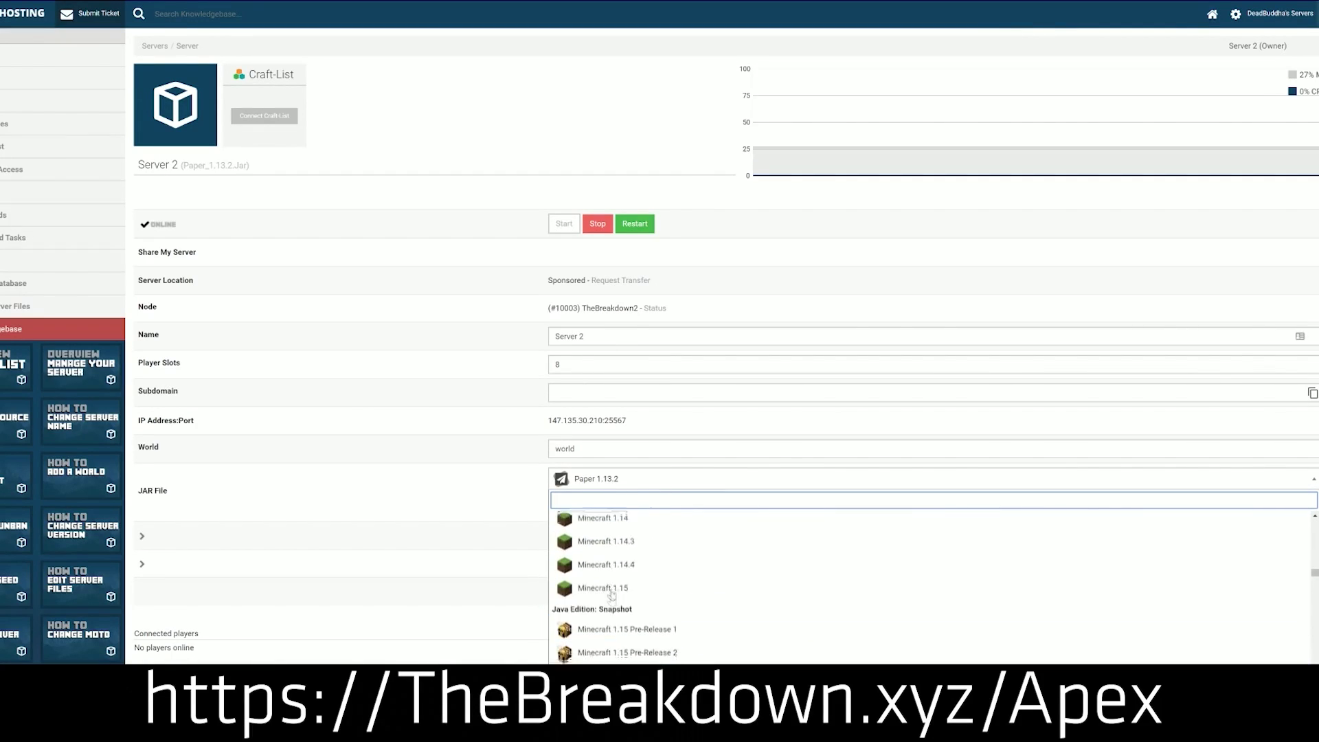
scroll(612, 593, "up", 1)
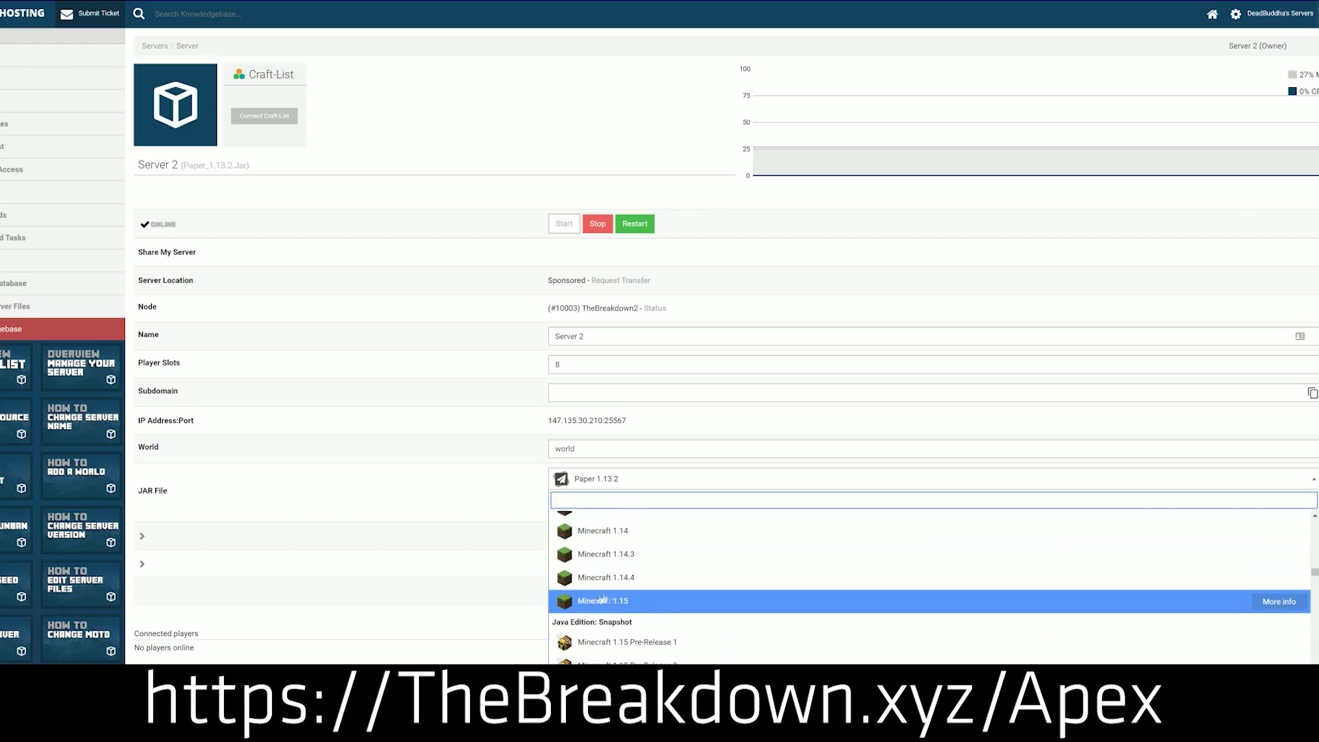
left_click(674, 602)
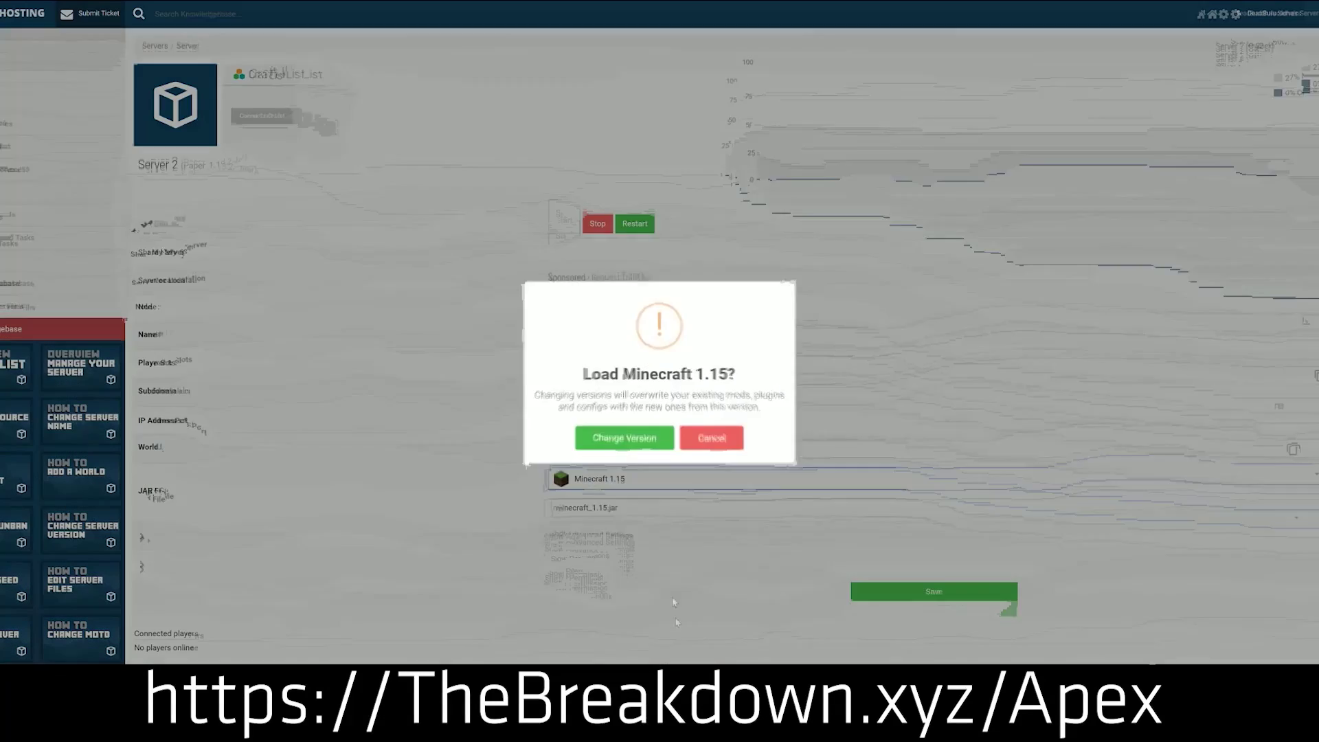
left_click(610, 439)
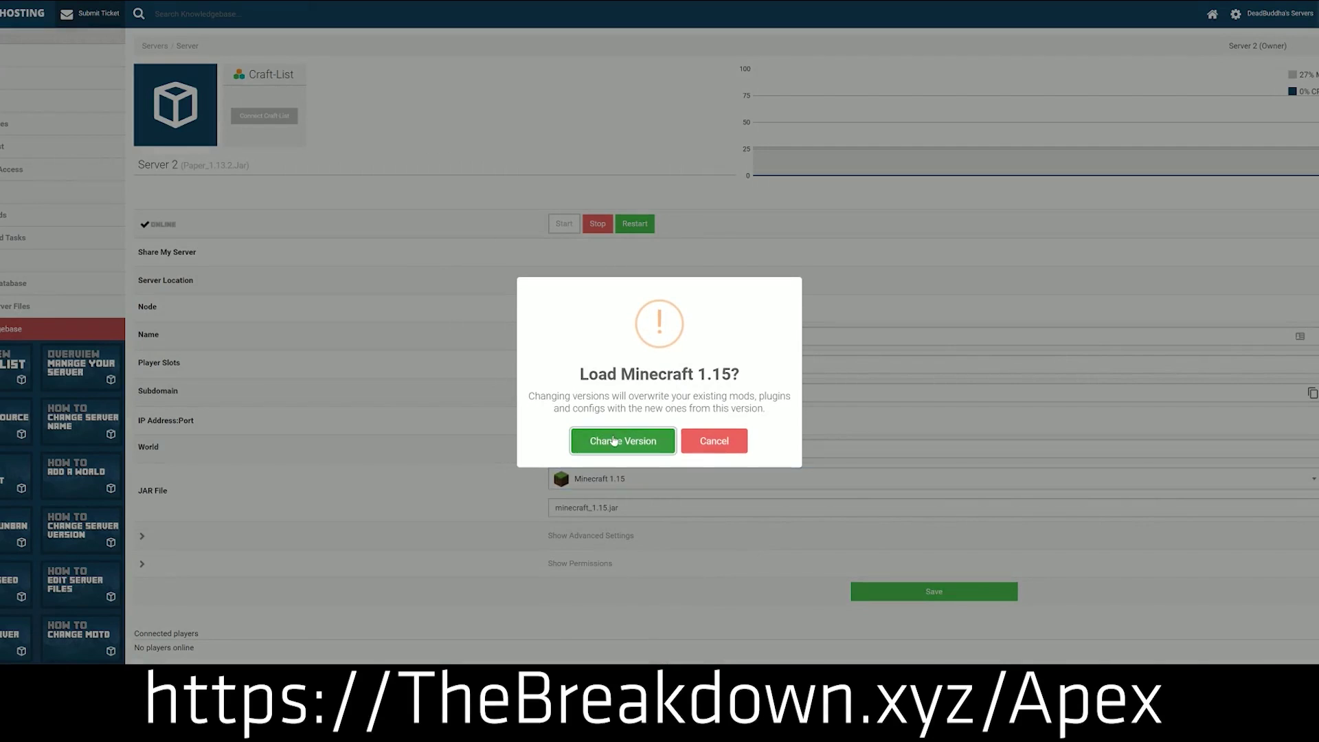
left_click(720, 455)
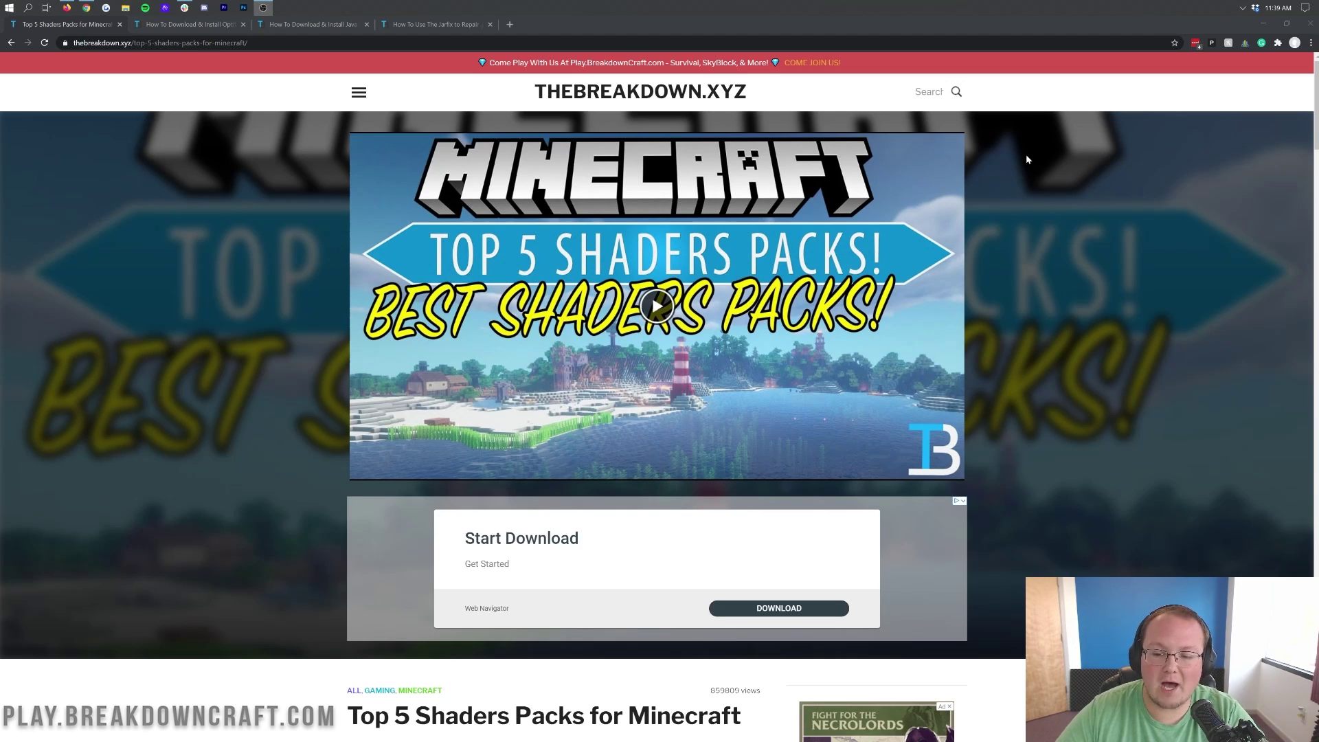
- Scroll the Top 5 Shaders article and open Sildur's Vibrant Shaders download guide in a new tab
scroll(1028, 158, "down", 3)
scroll(1046, 282, "up", 3)
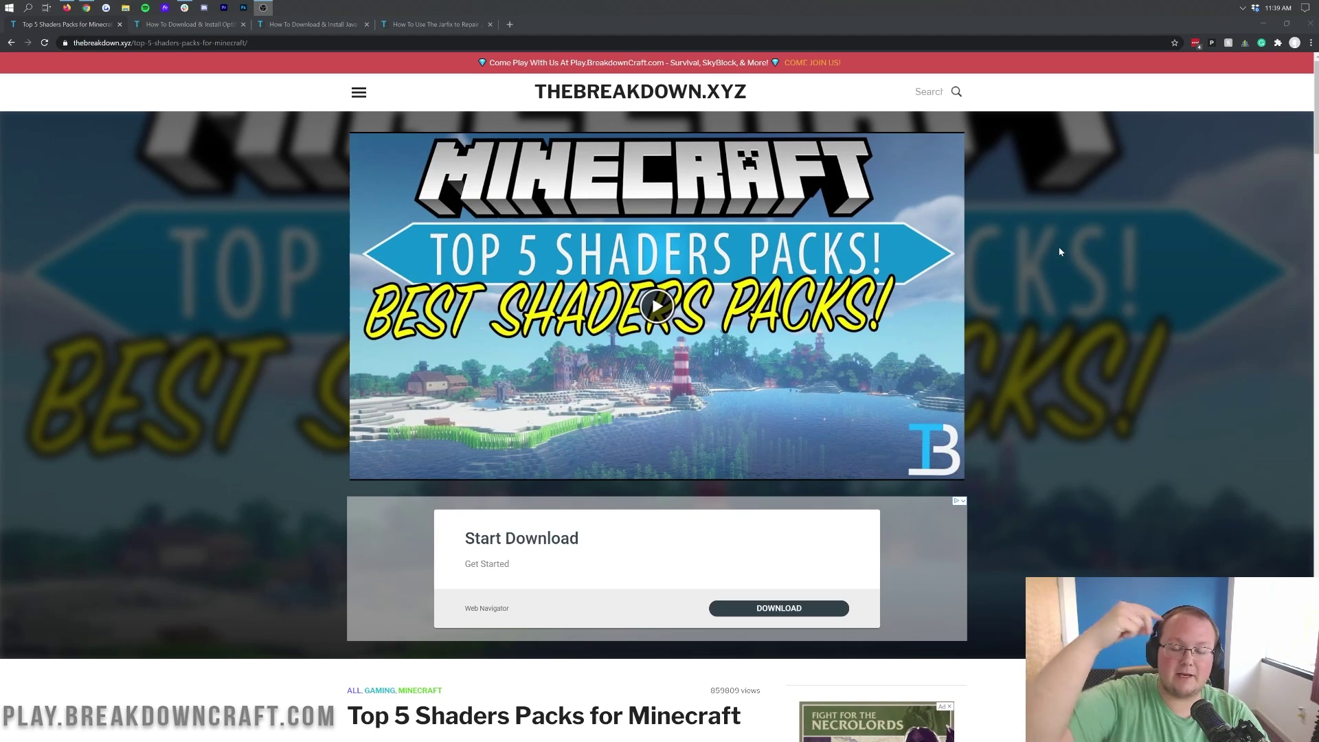
scroll(1060, 252, "down", 10)
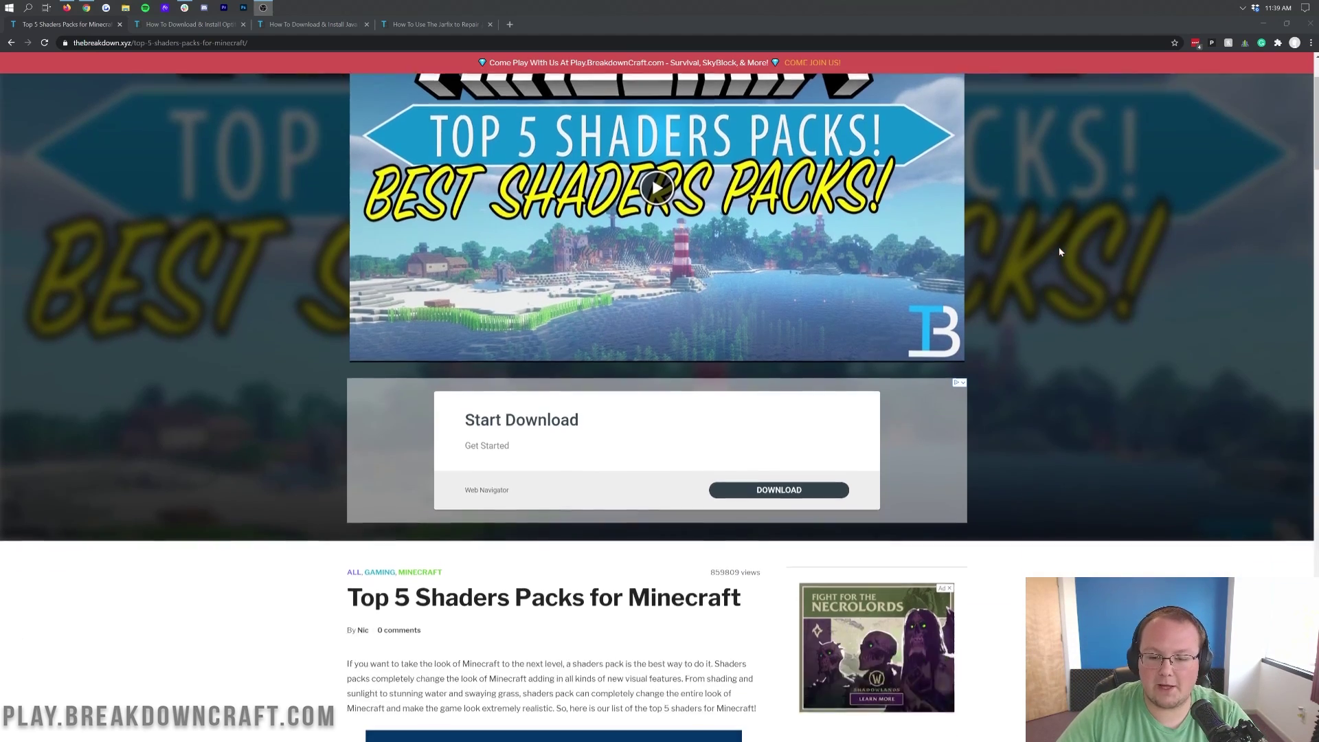
scroll(1046, 248, "down", 10)
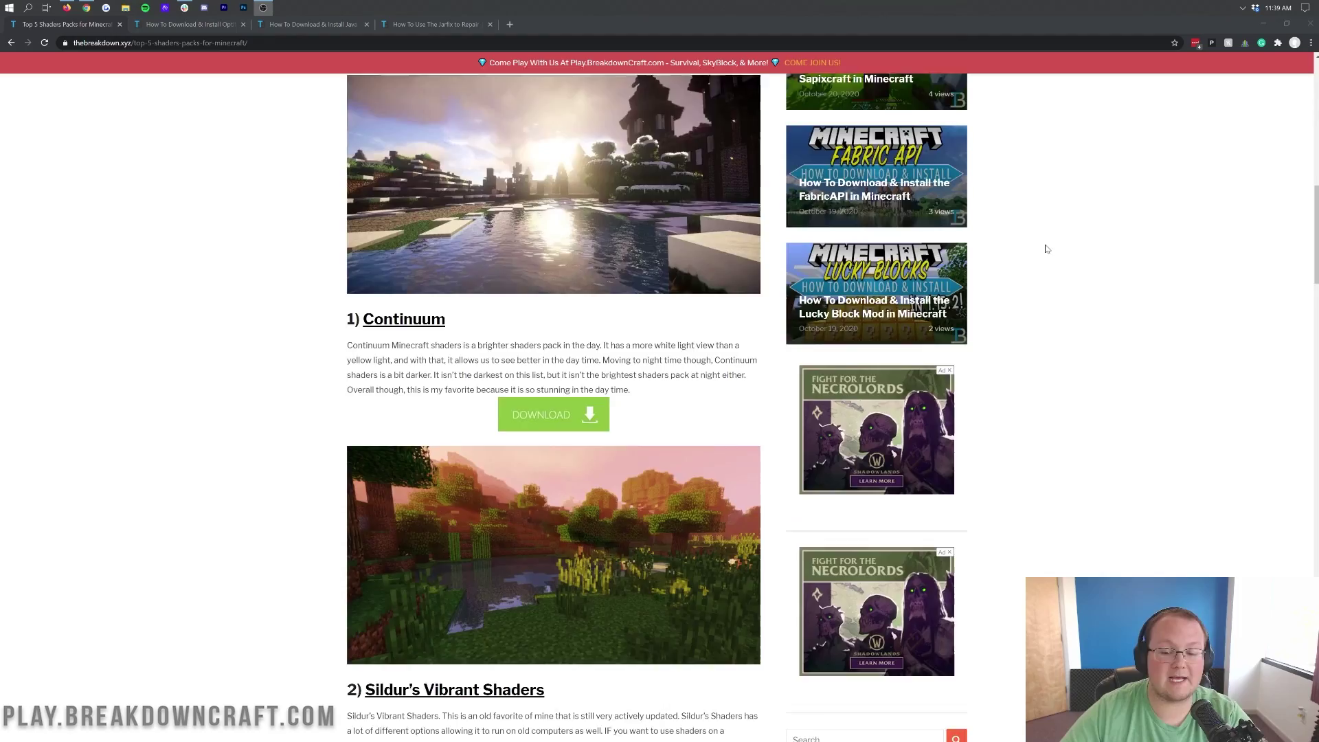
scroll(1046, 228, "down", 10)
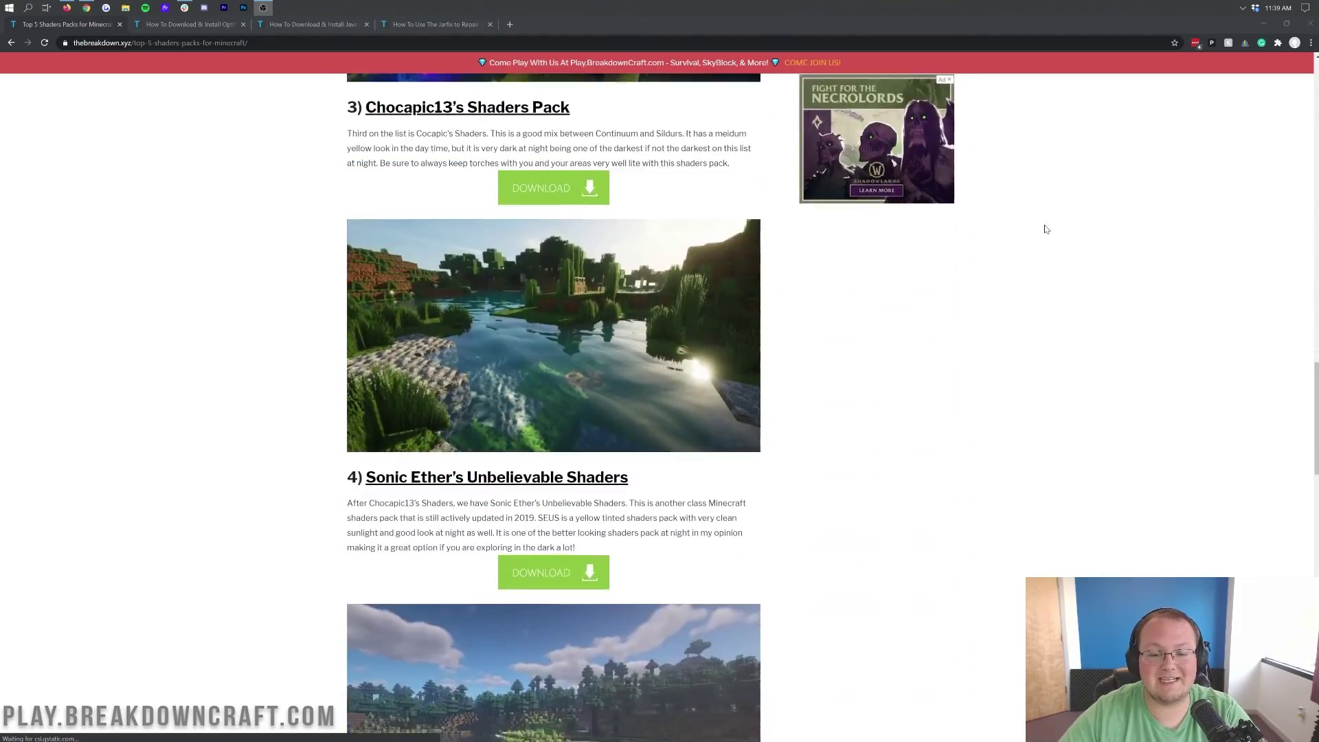
scroll(1047, 229, "up", 5)
scroll(1046, 229, "up", 15)
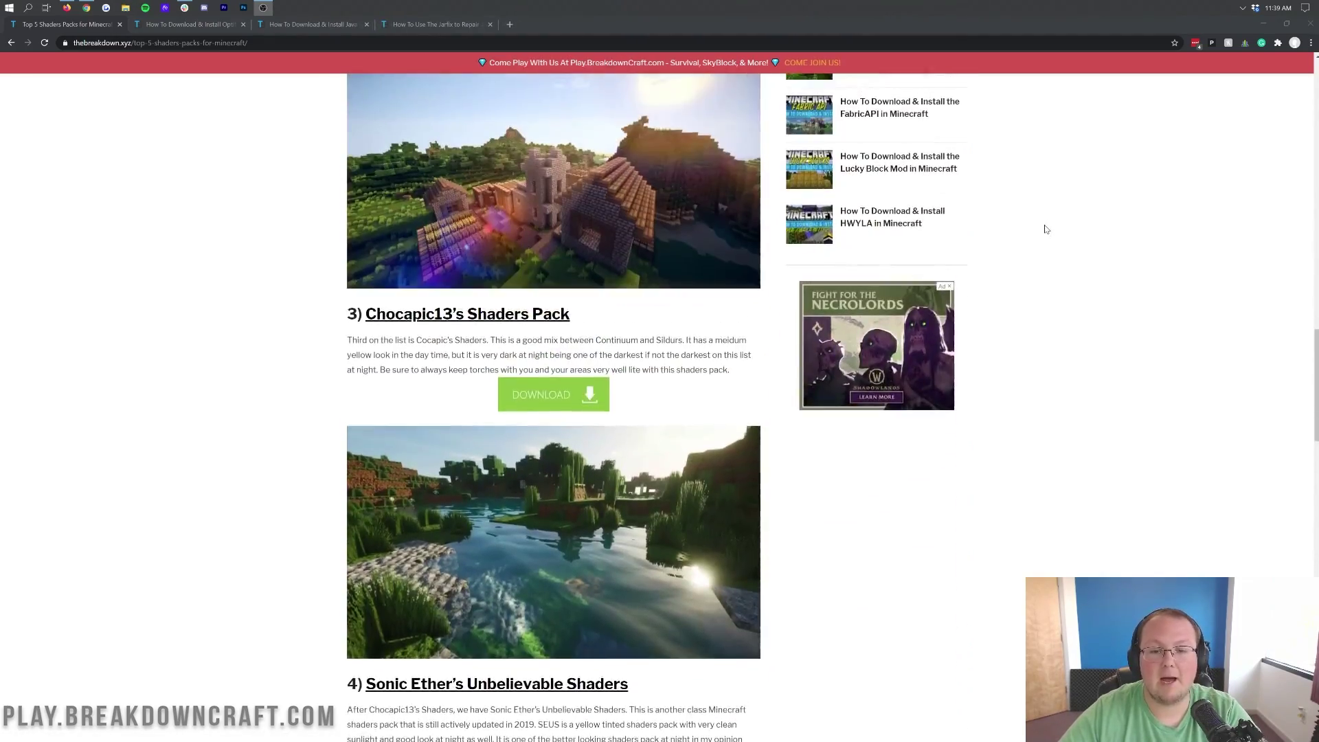
scroll(1047, 228, "down", 2)
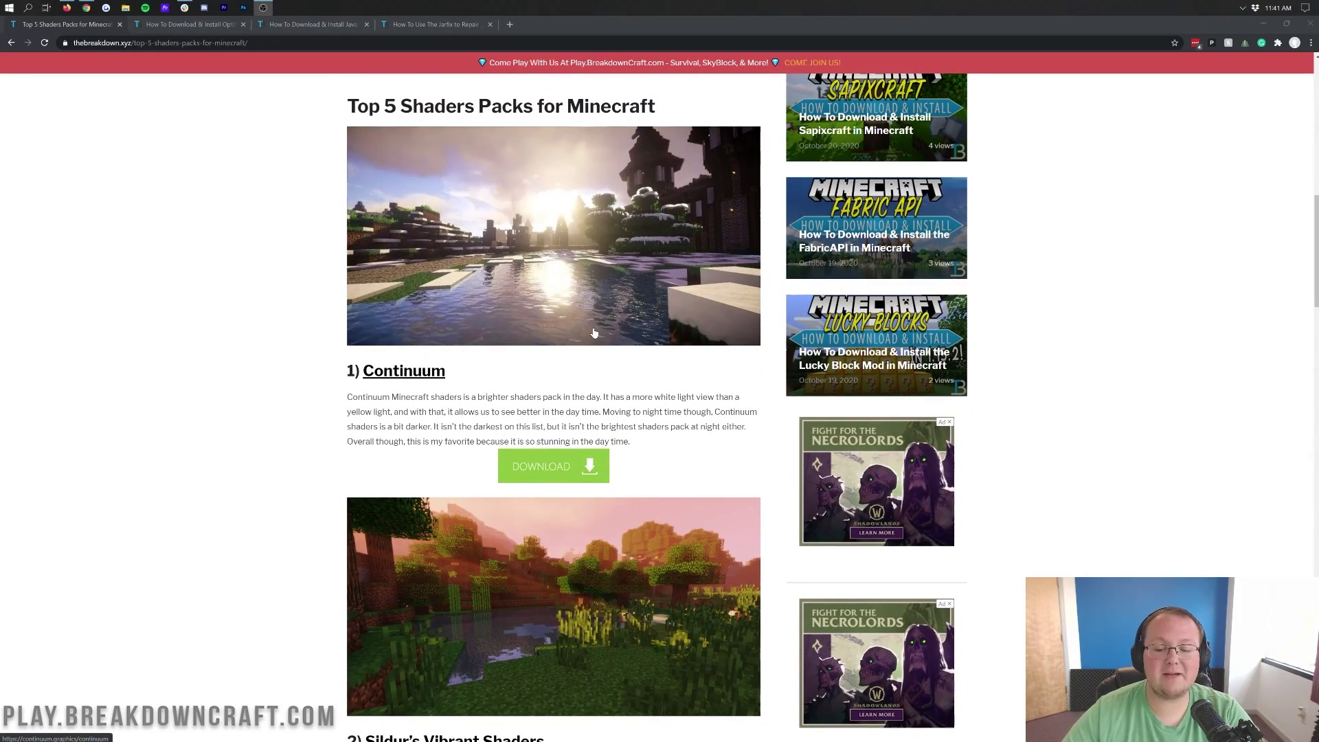
scroll(1047, 229, "down", 7)
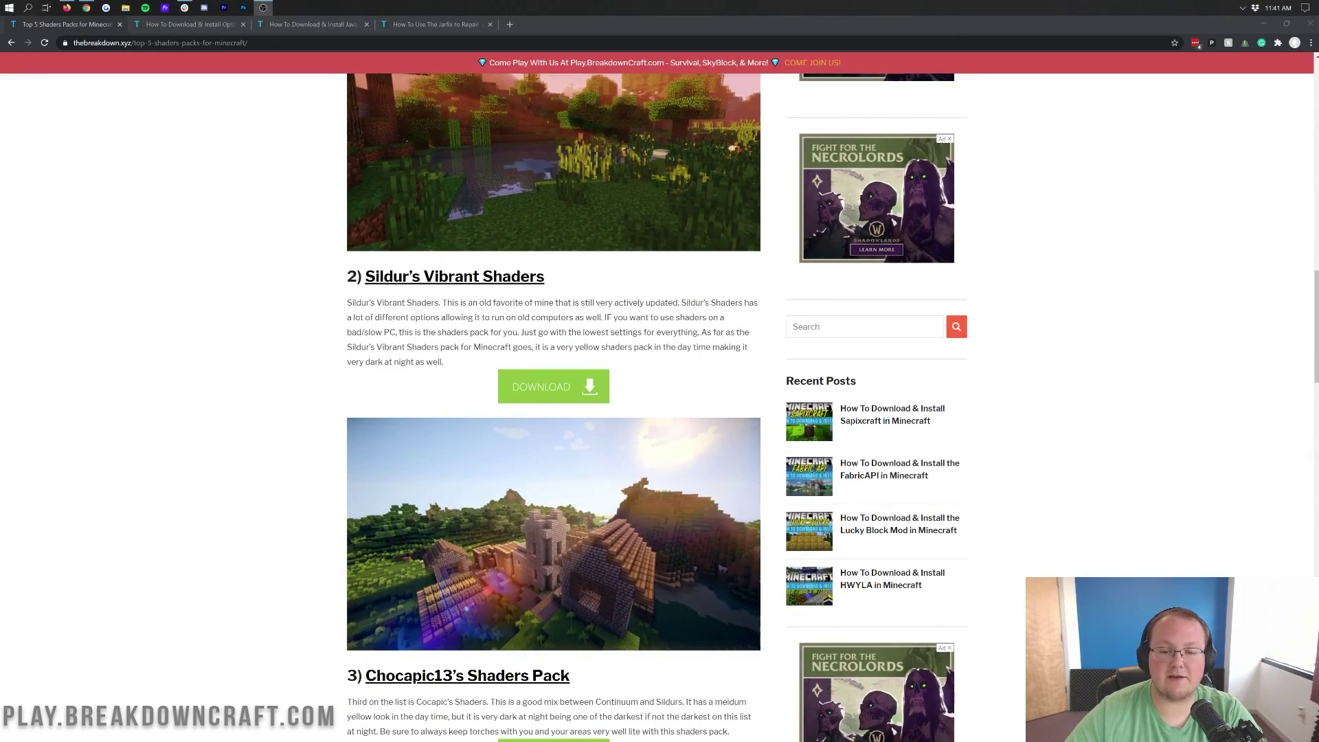
middle_click(547, 395)
- Open the Chocapic13's Shaders Pack download guide in a new tab, then view the Sildur's guide
scroll(557, 368, "up", 2)
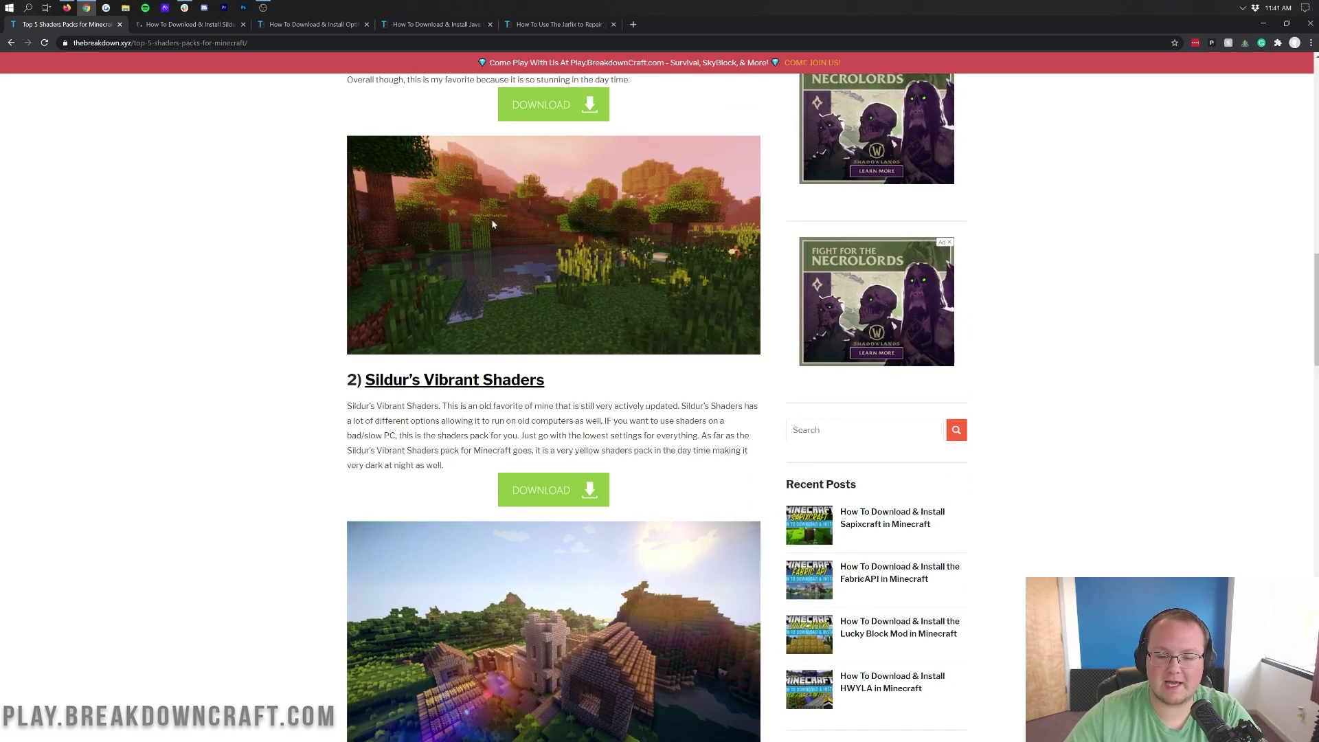
scroll(493, 224, "down", 6)
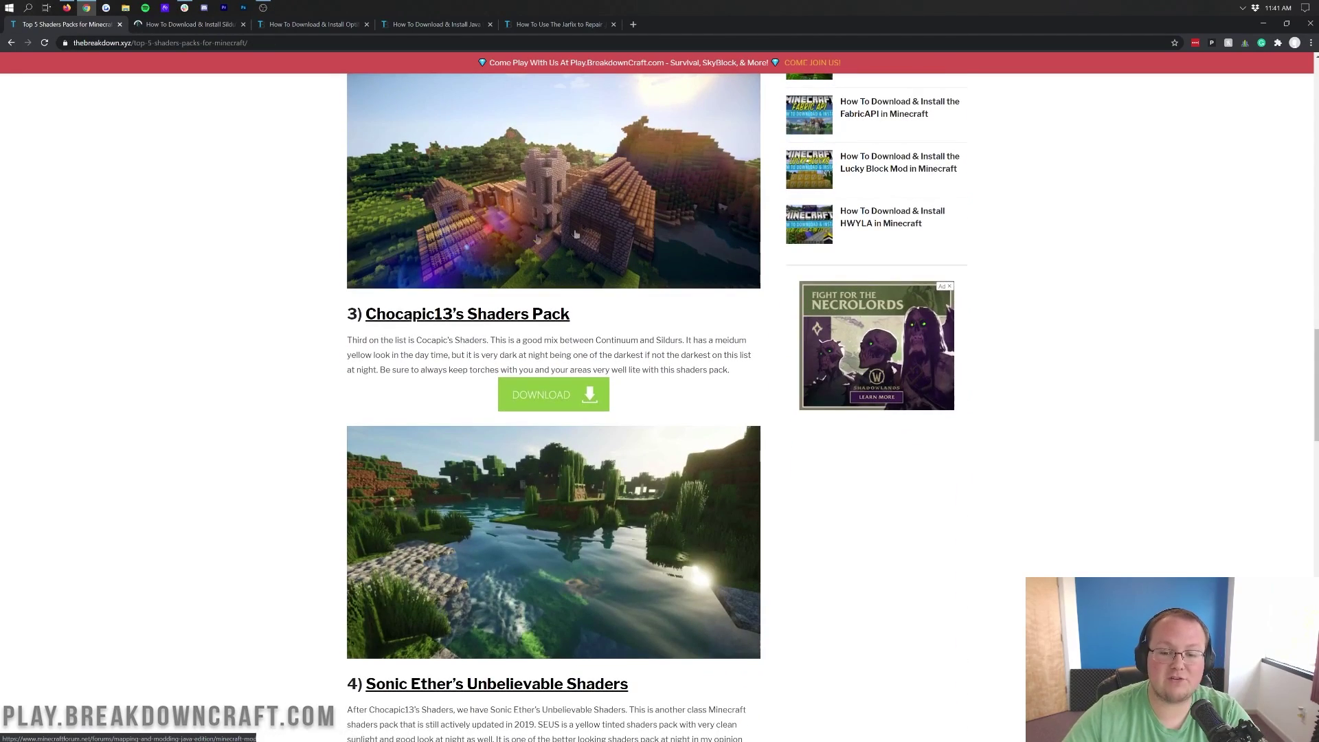
scroll(576, 234, "up", 2)
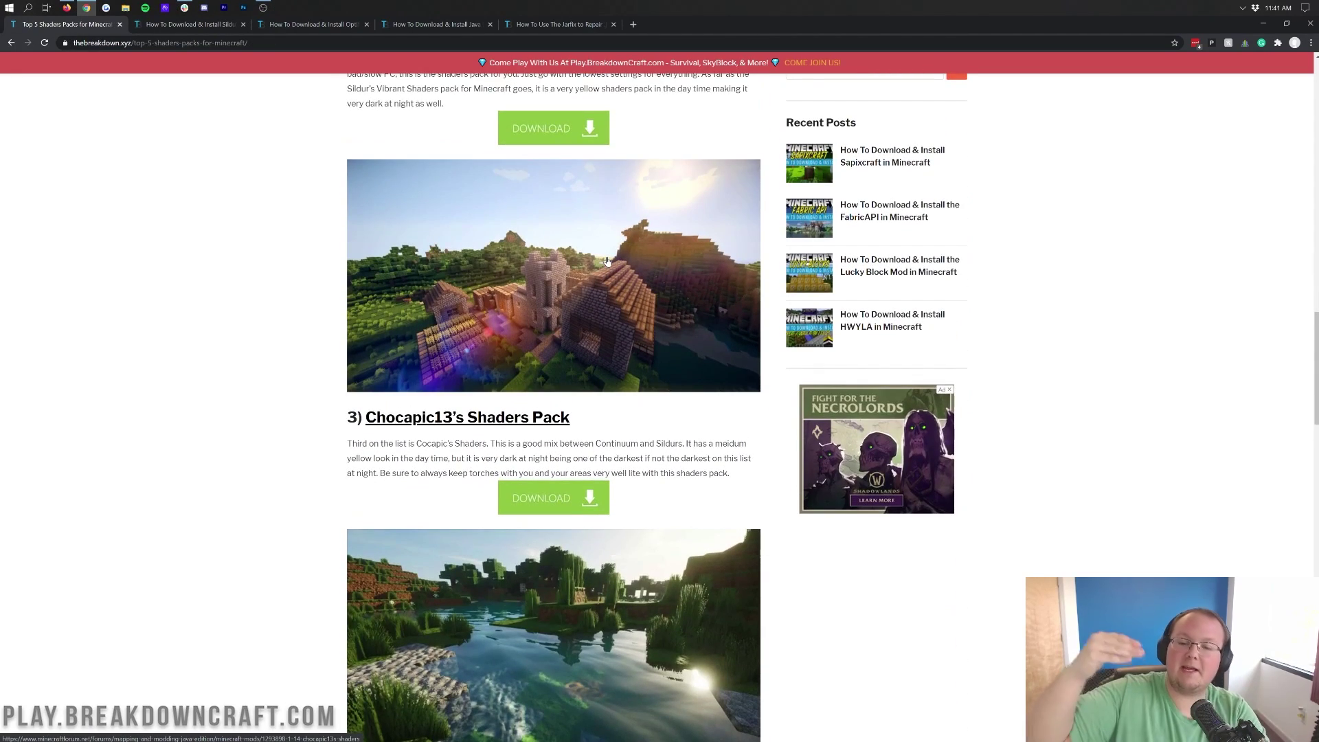
middle_click(550, 497)
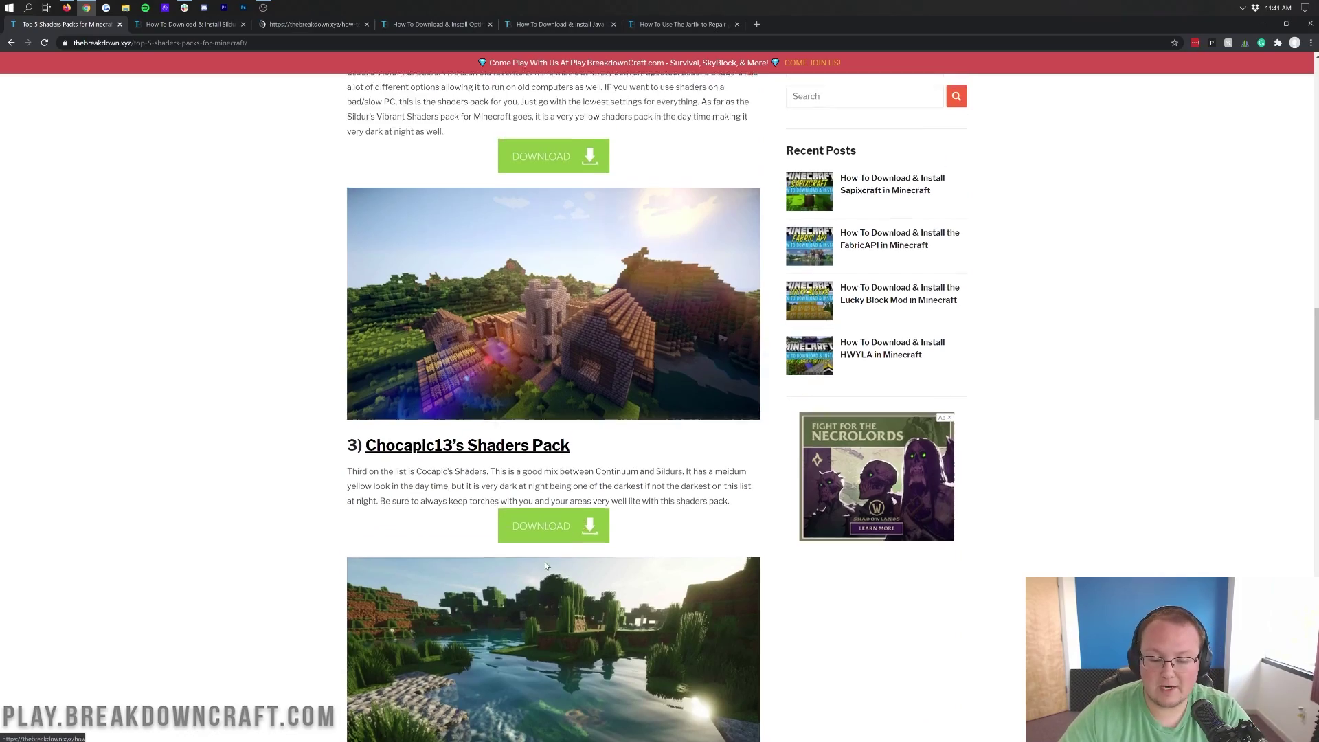
scroll(542, 522, "down", 5)
scroll(541, 543, "down", 8)
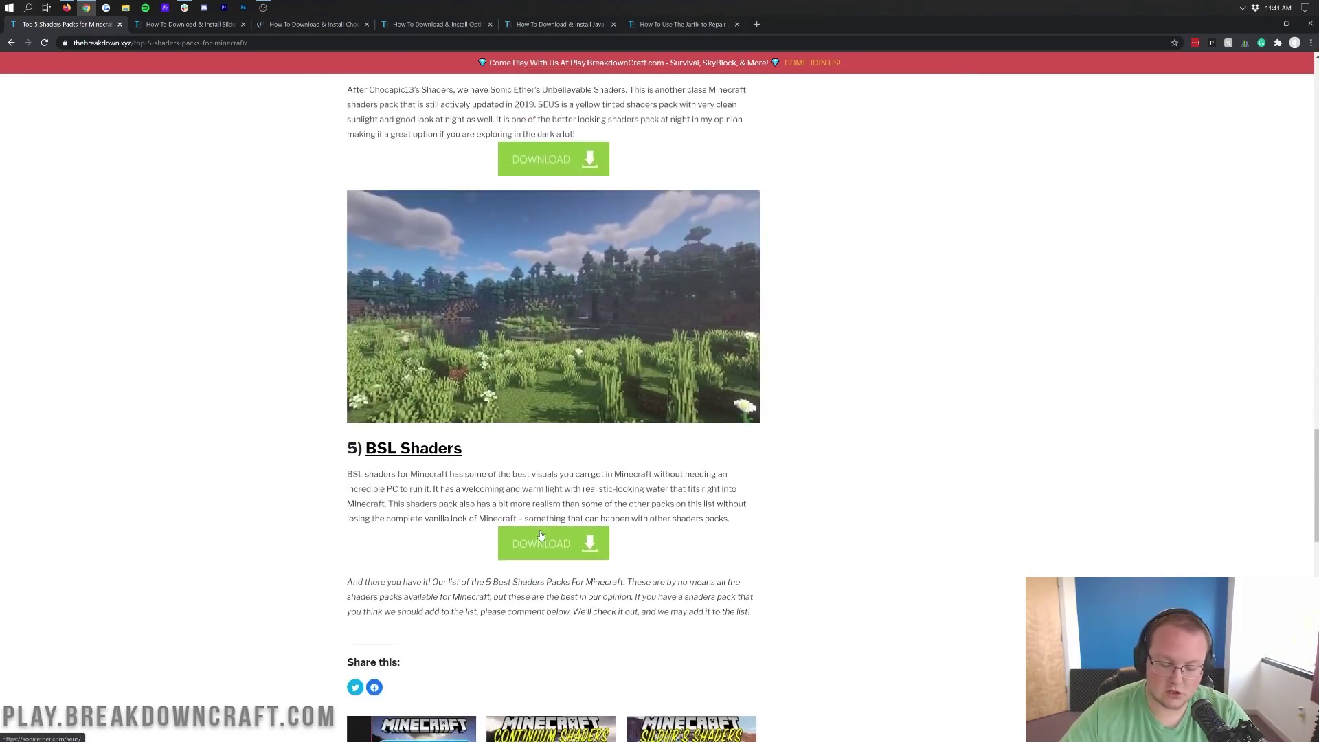
scroll(527, 547, "up", 5)
scroll(526, 547, "up", 5)
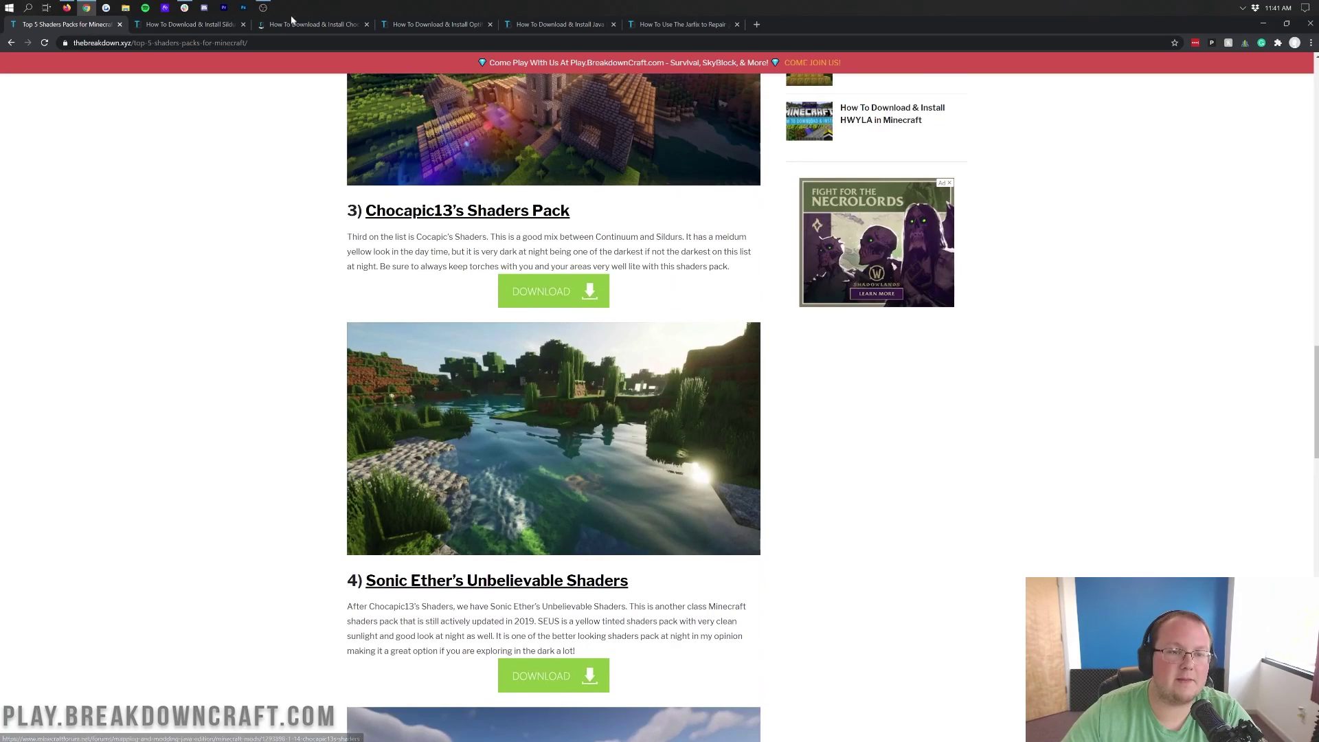
left_click(189, 25)
- Download the Sildur's Vibrant Shaders v1.281 Lite zip from MediaFire, dismissing the ad pop-up
scroll(598, 378, "down", 7)
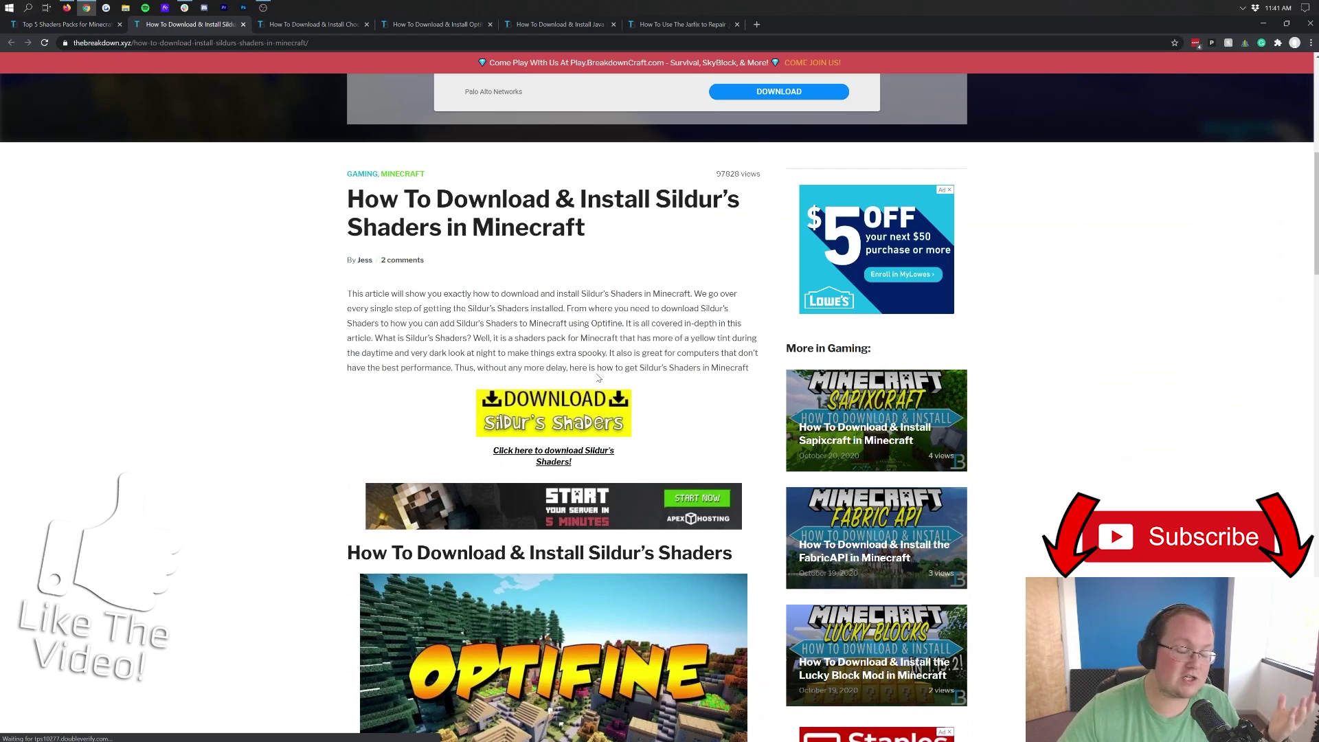
left_click(536, 415)
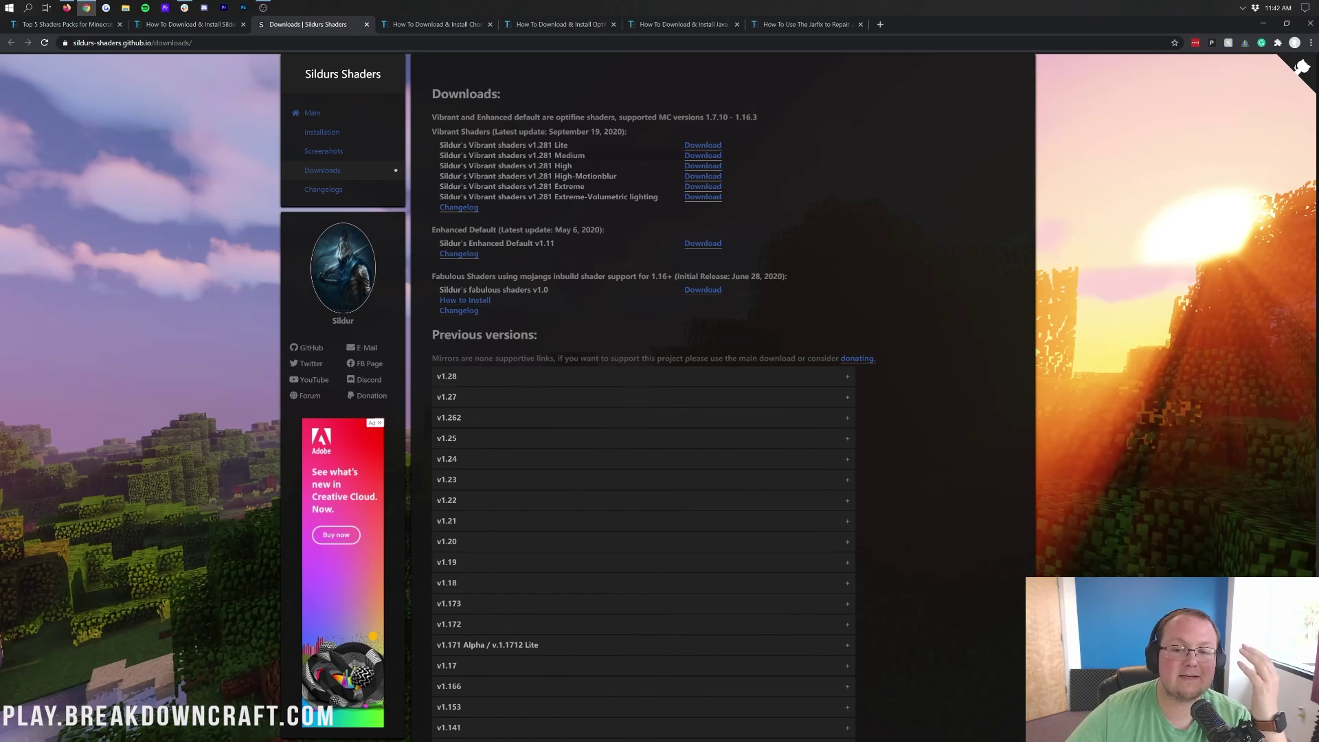
left_click(703, 147)
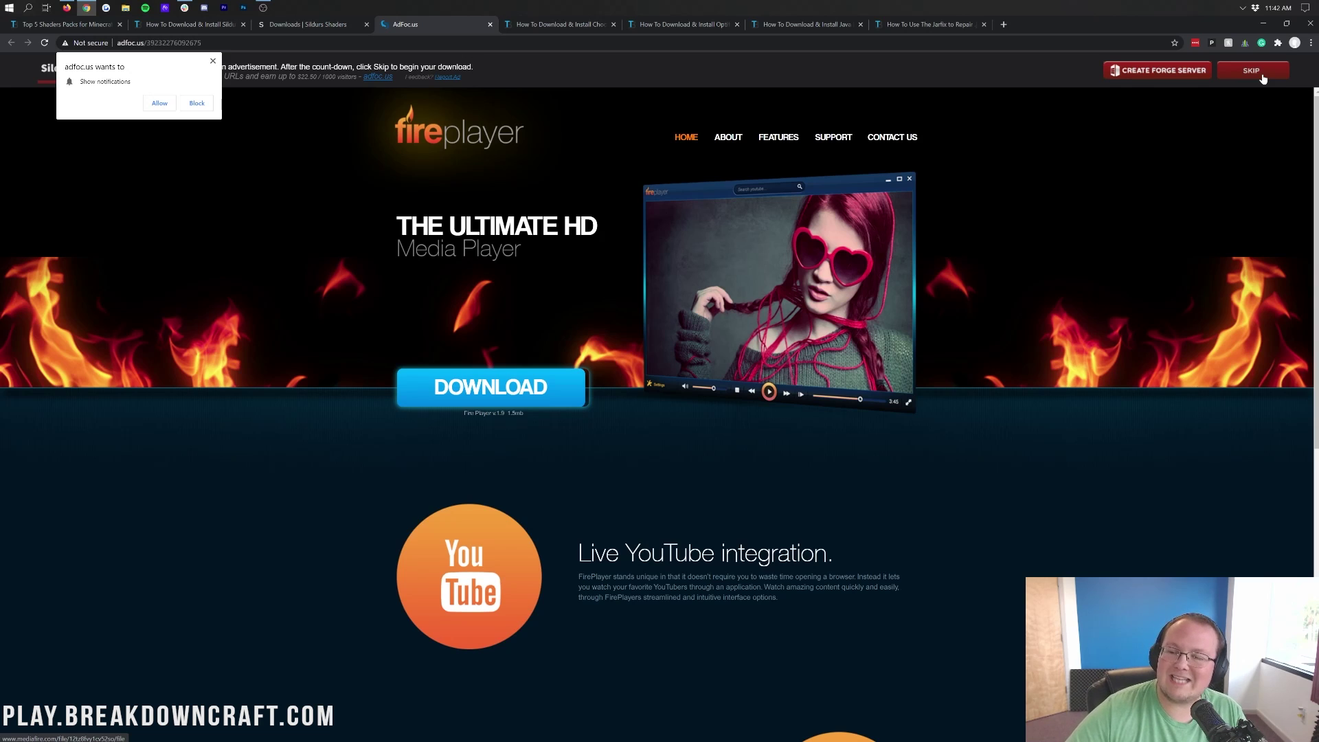
left_click(1263, 77)
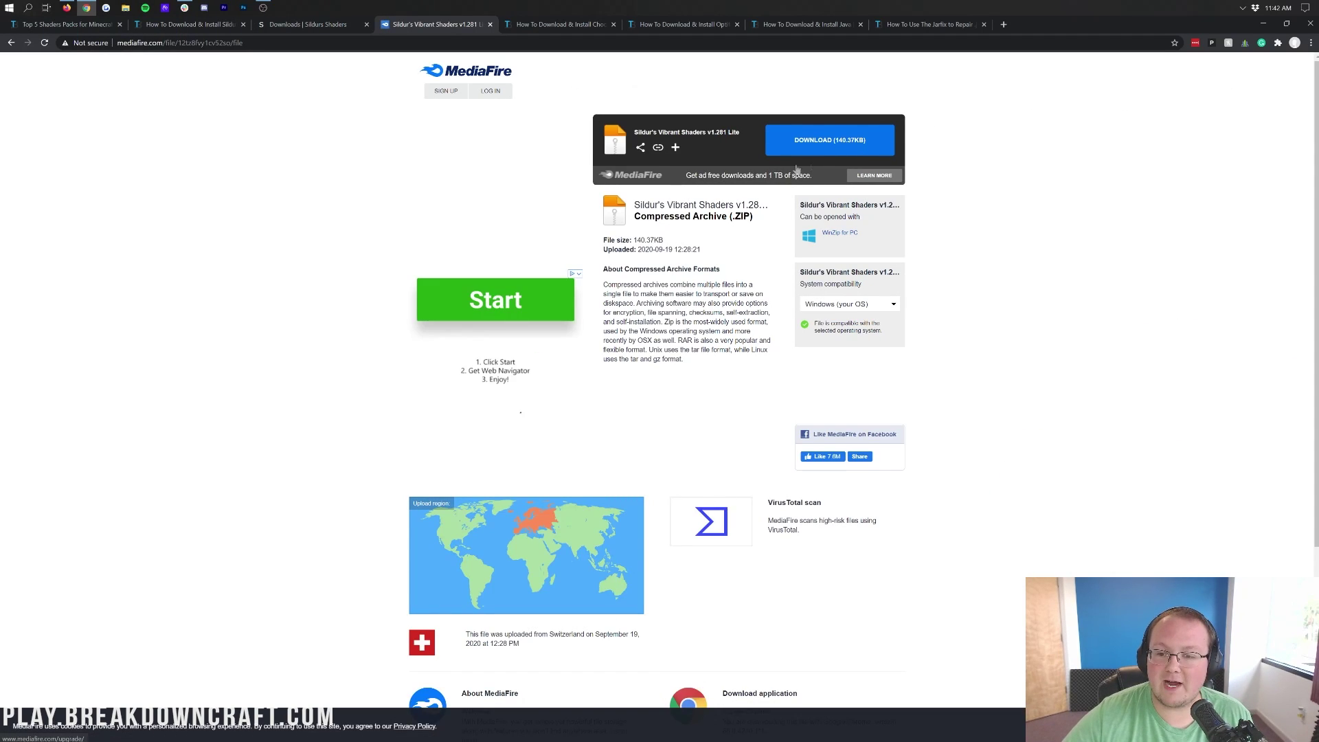
left_click(810, 145)
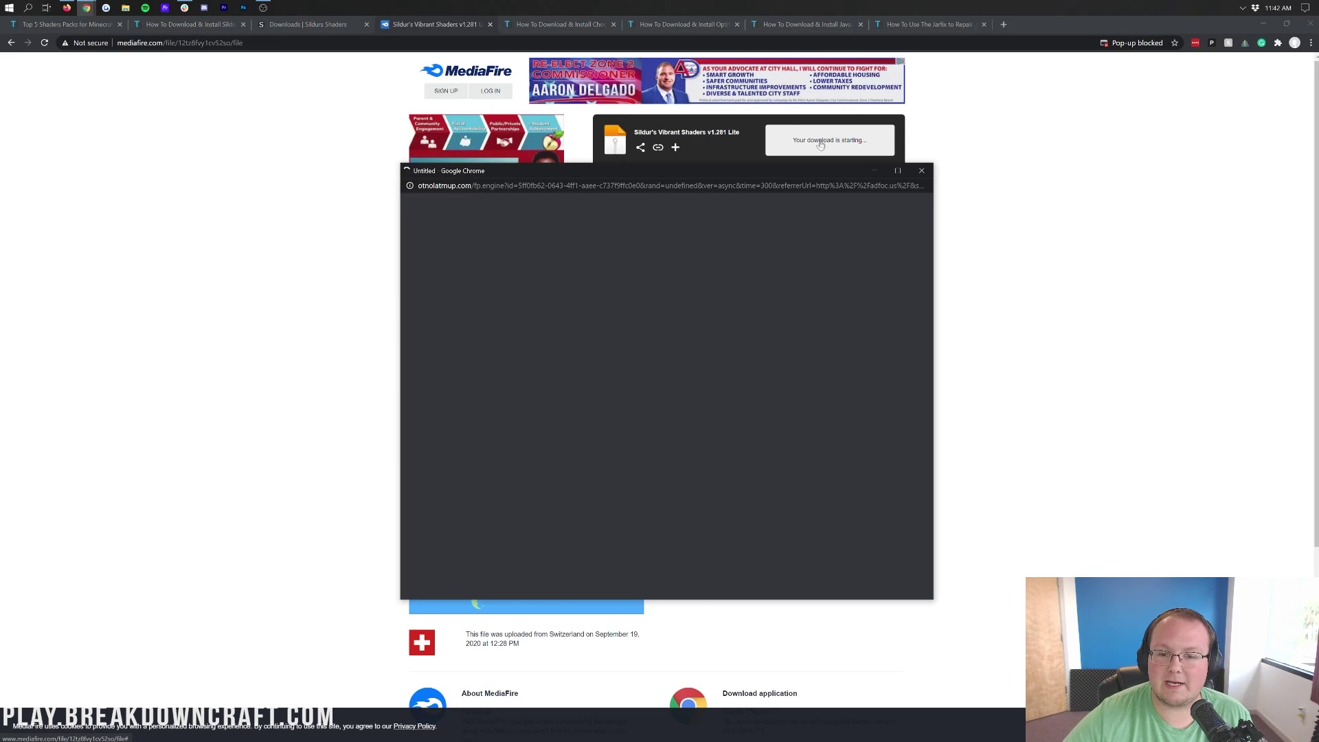
left_click(921, 169)
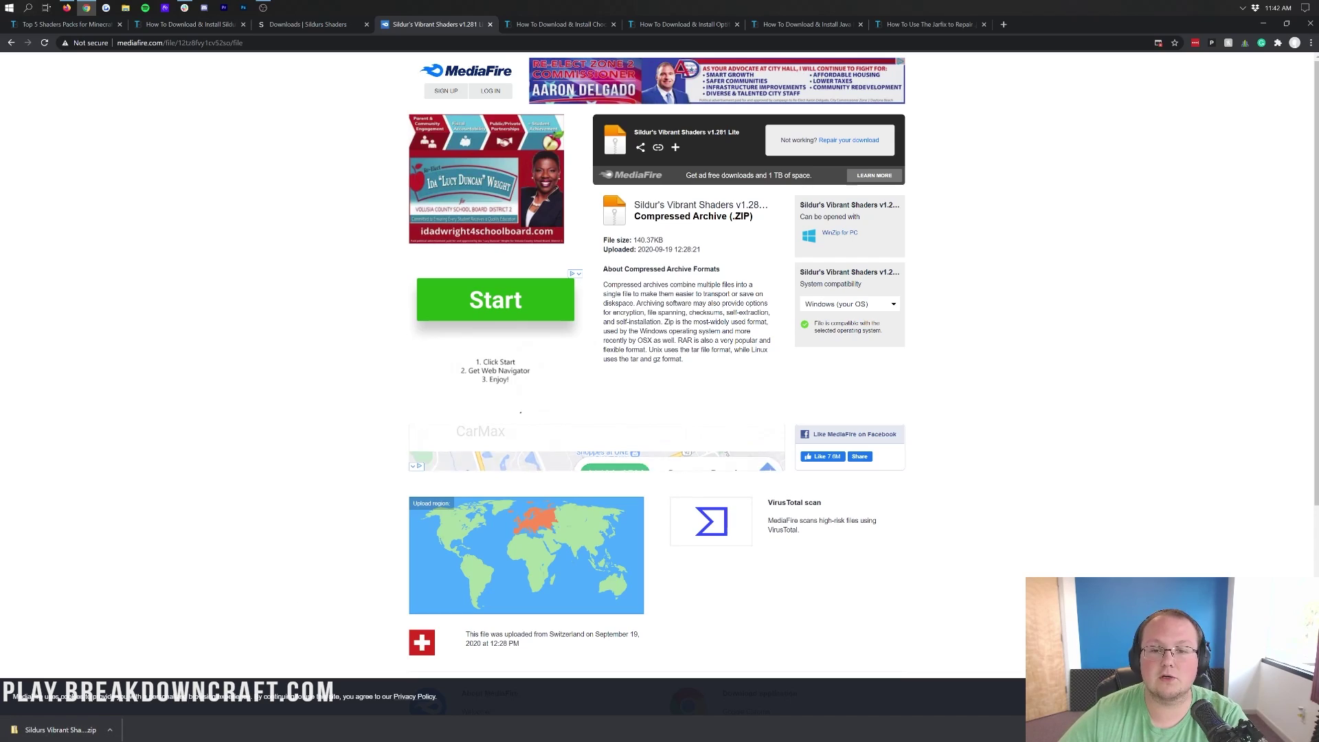
left_click(572, 26)
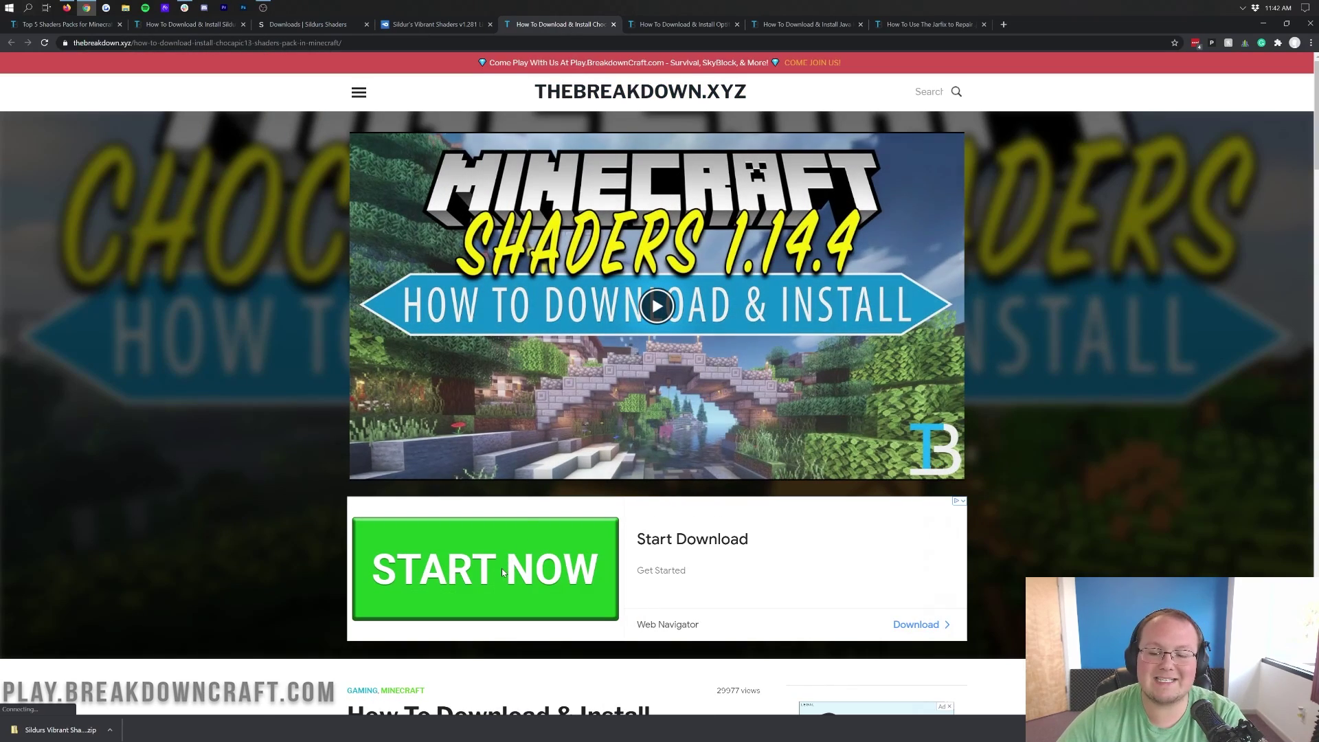
- Download the Chocapic13_V9 zip for Minecraft 1.16 from CurseForge, then bring up the OptiFine guide
scroll(1031, 451, "down", 7)
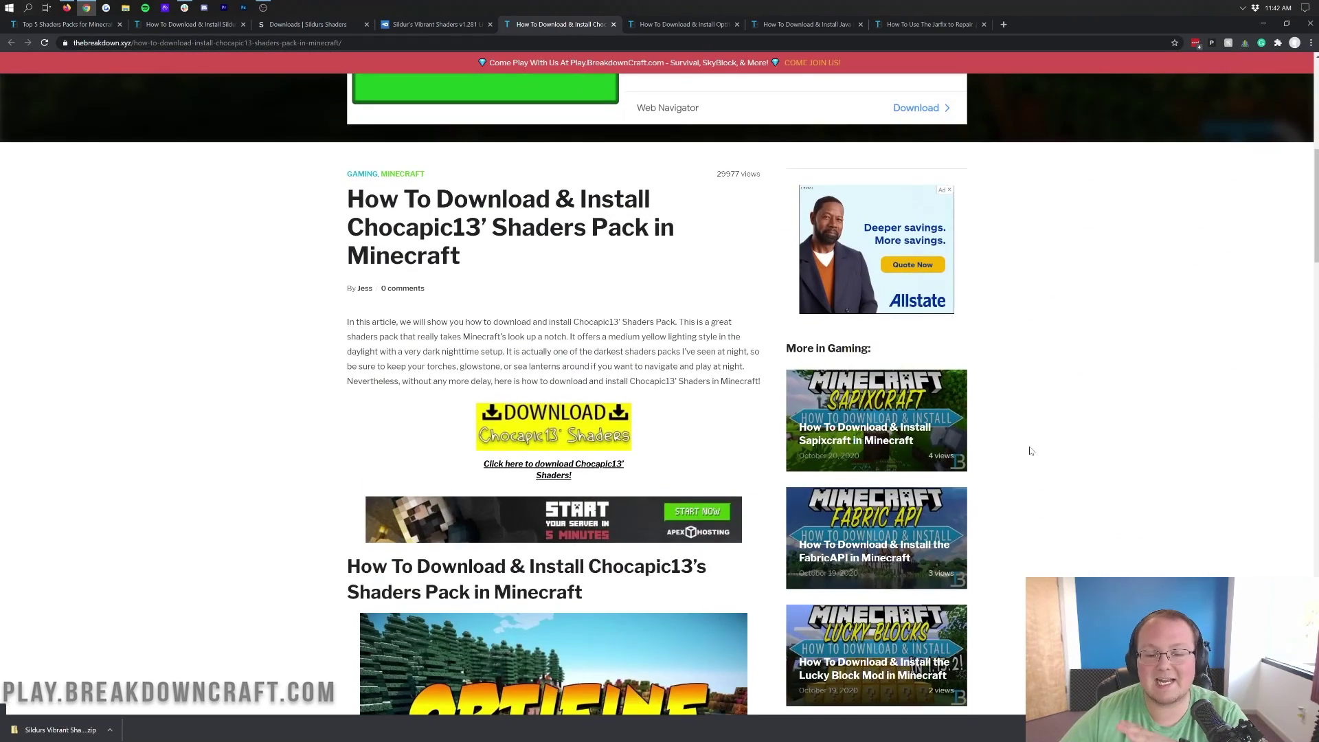
left_click(577, 426)
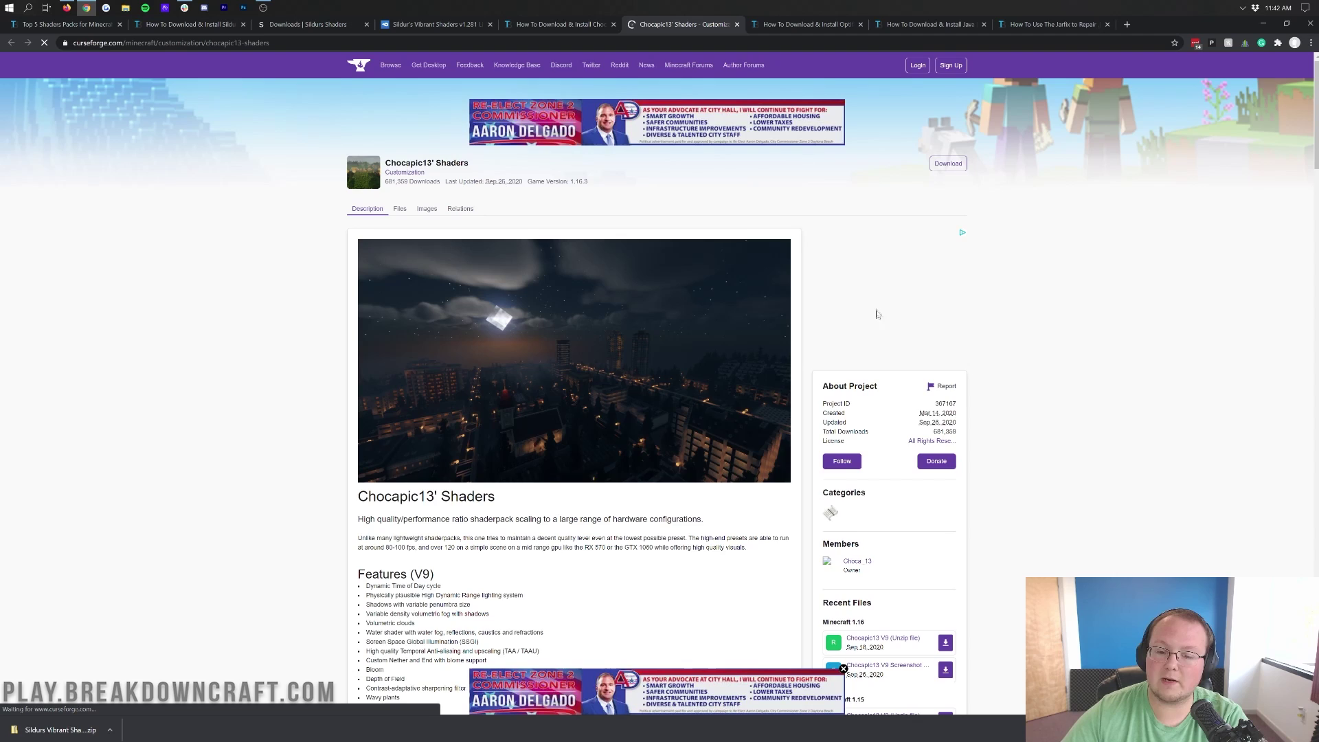
scroll(878, 314, "down", 4)
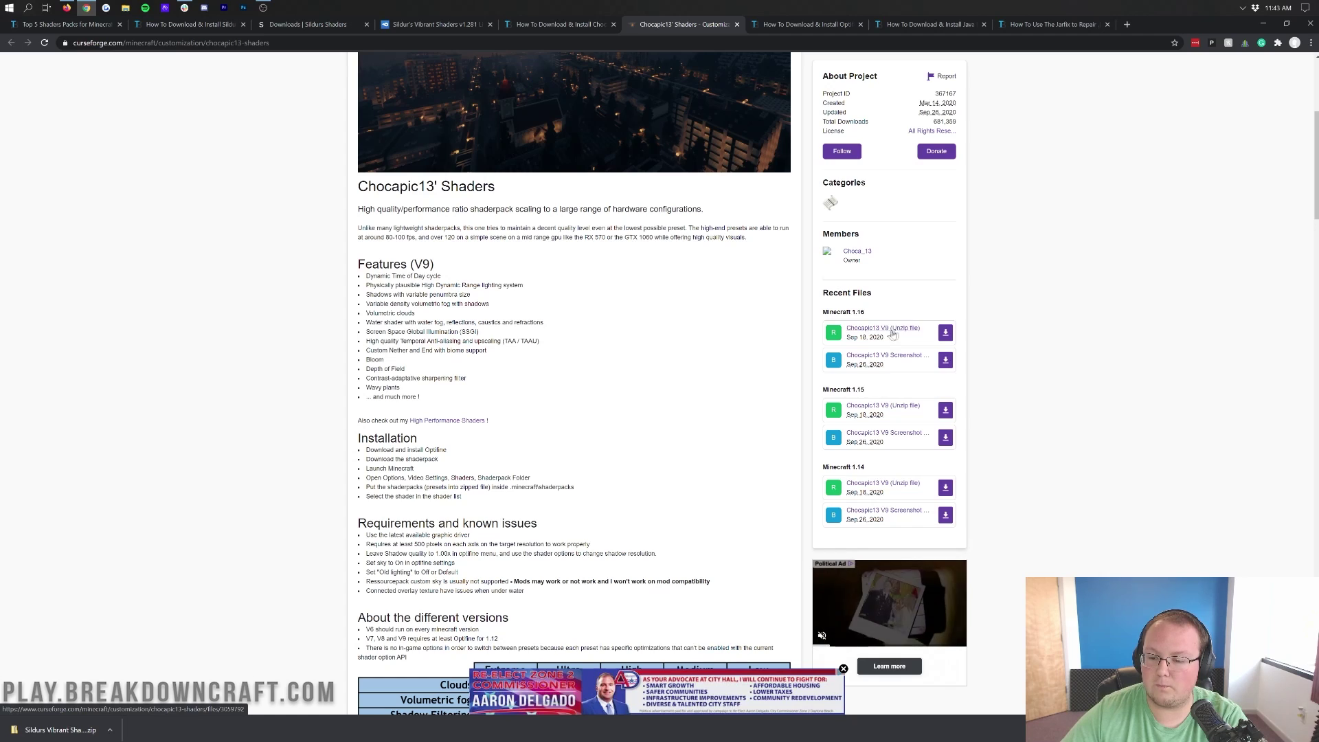
left_click(945, 332)
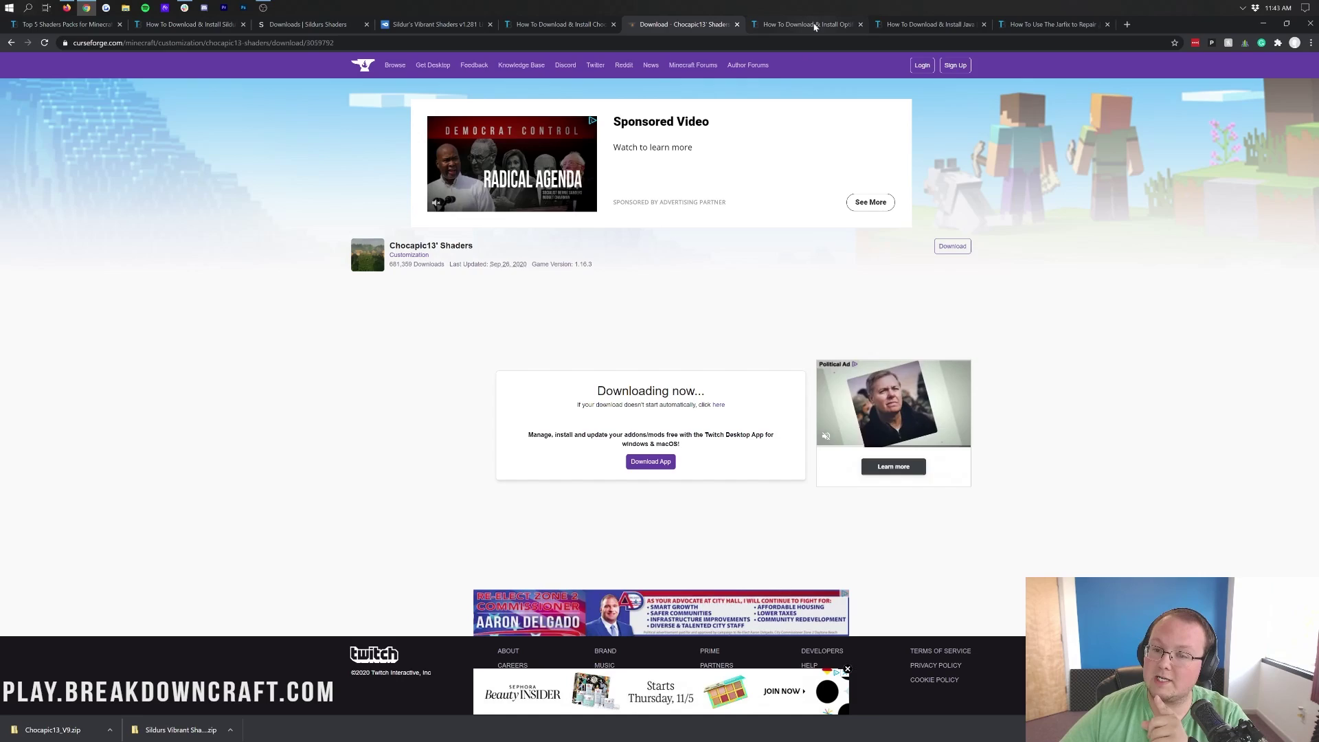
left_click(815, 25)
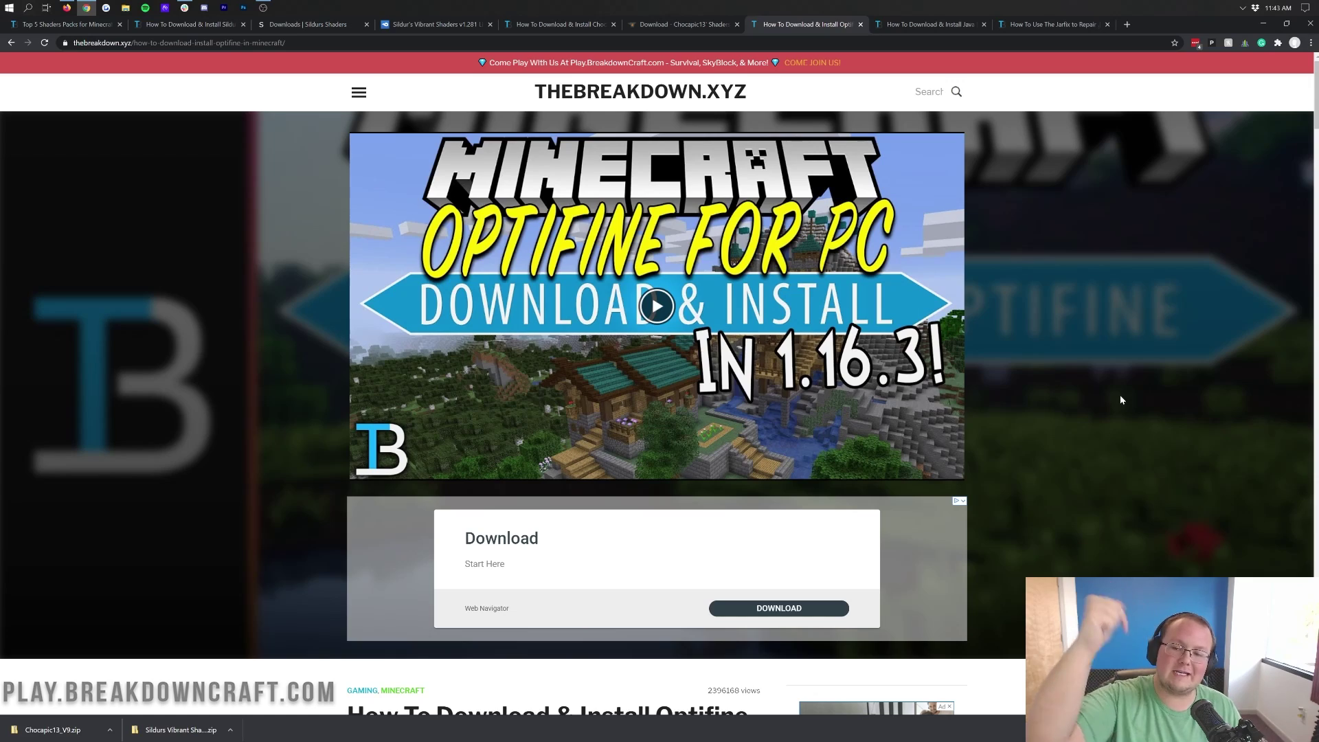
scroll(990, 433, "down", 8)
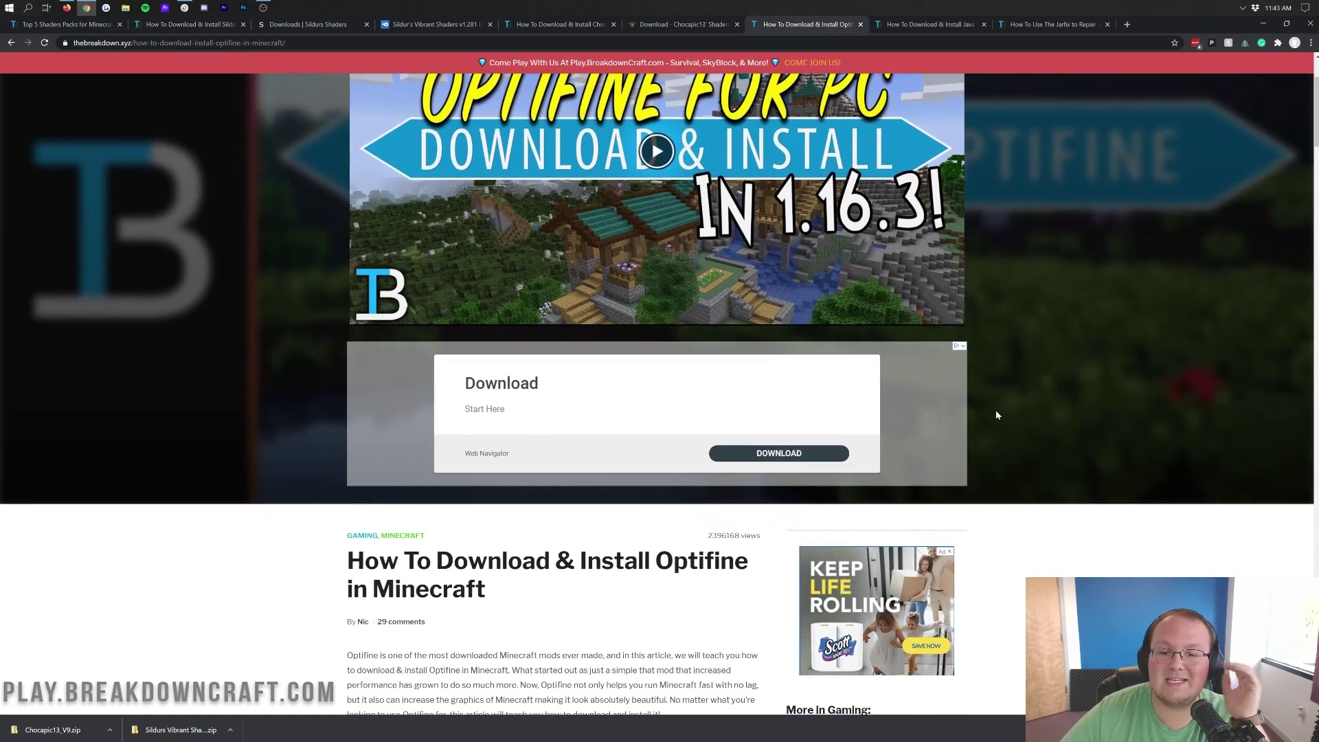
scroll(1002, 387, "up", 1)
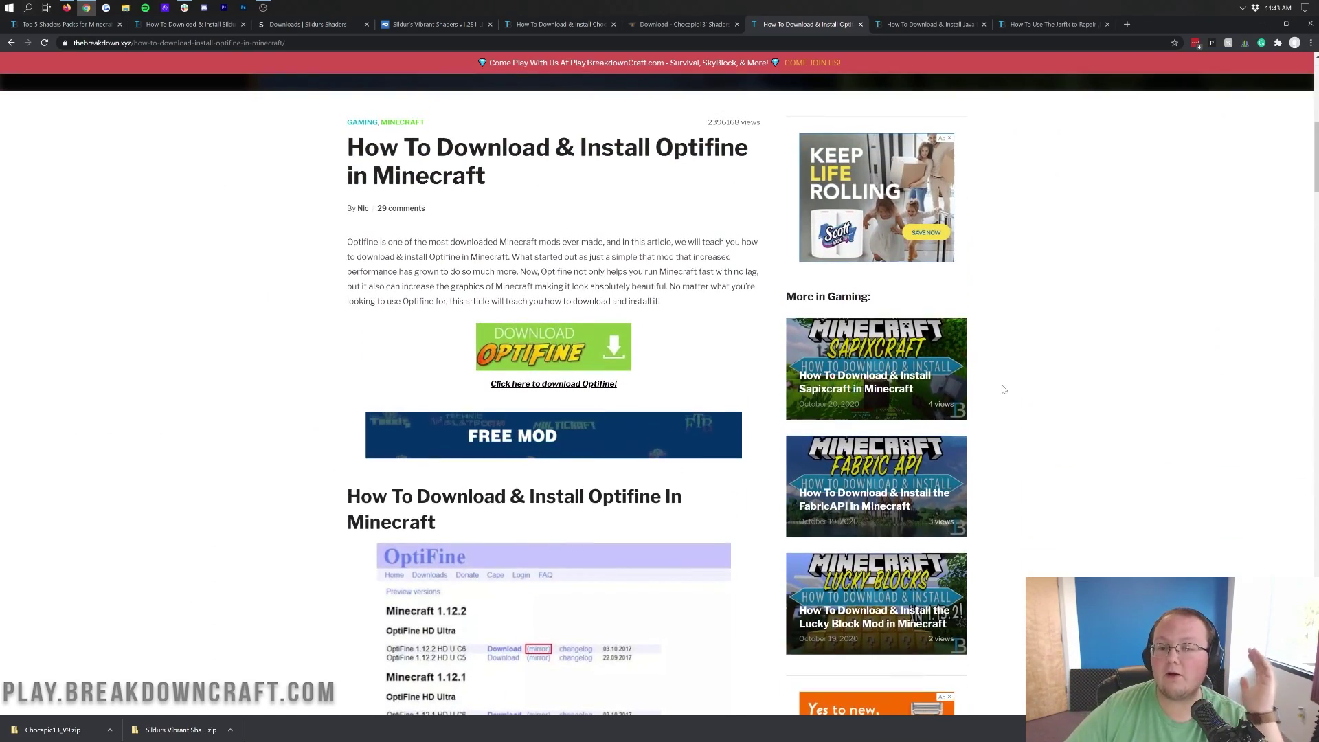
scroll(1002, 389, "down", 15)
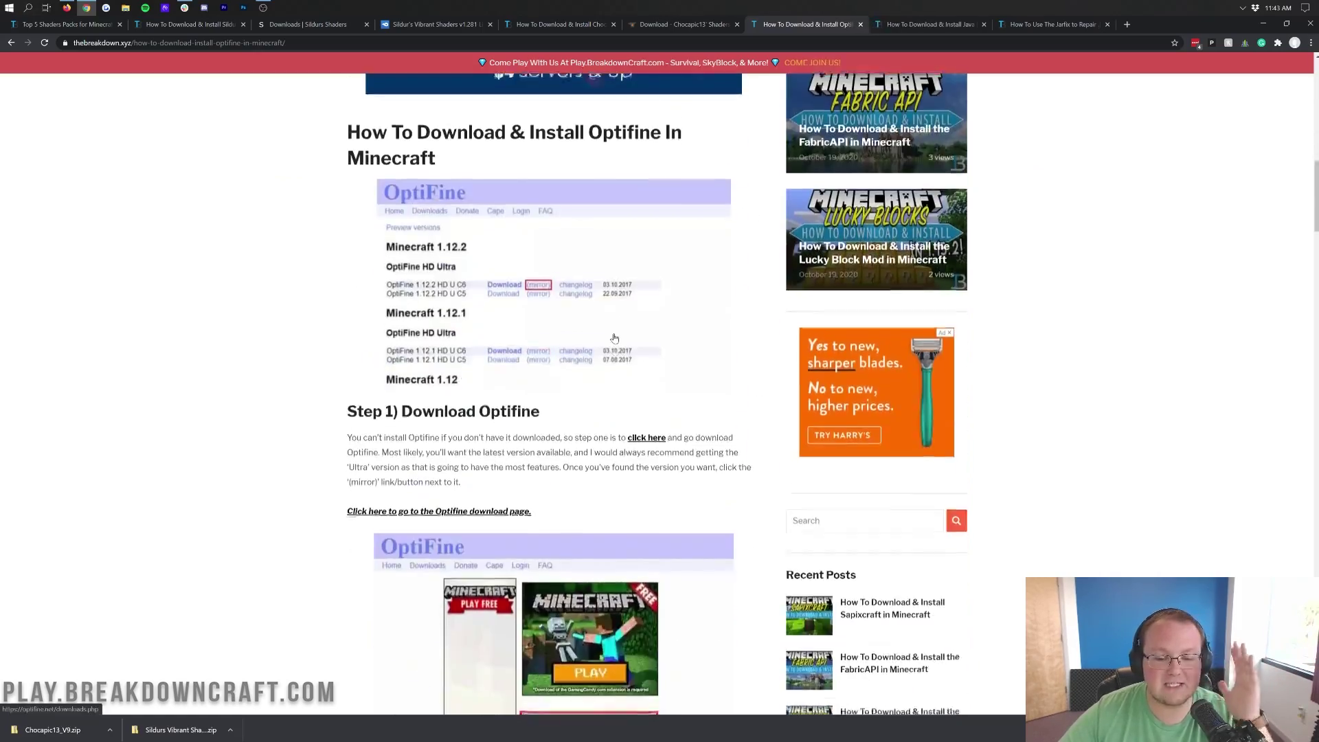
scroll(621, 395, "up", 15)
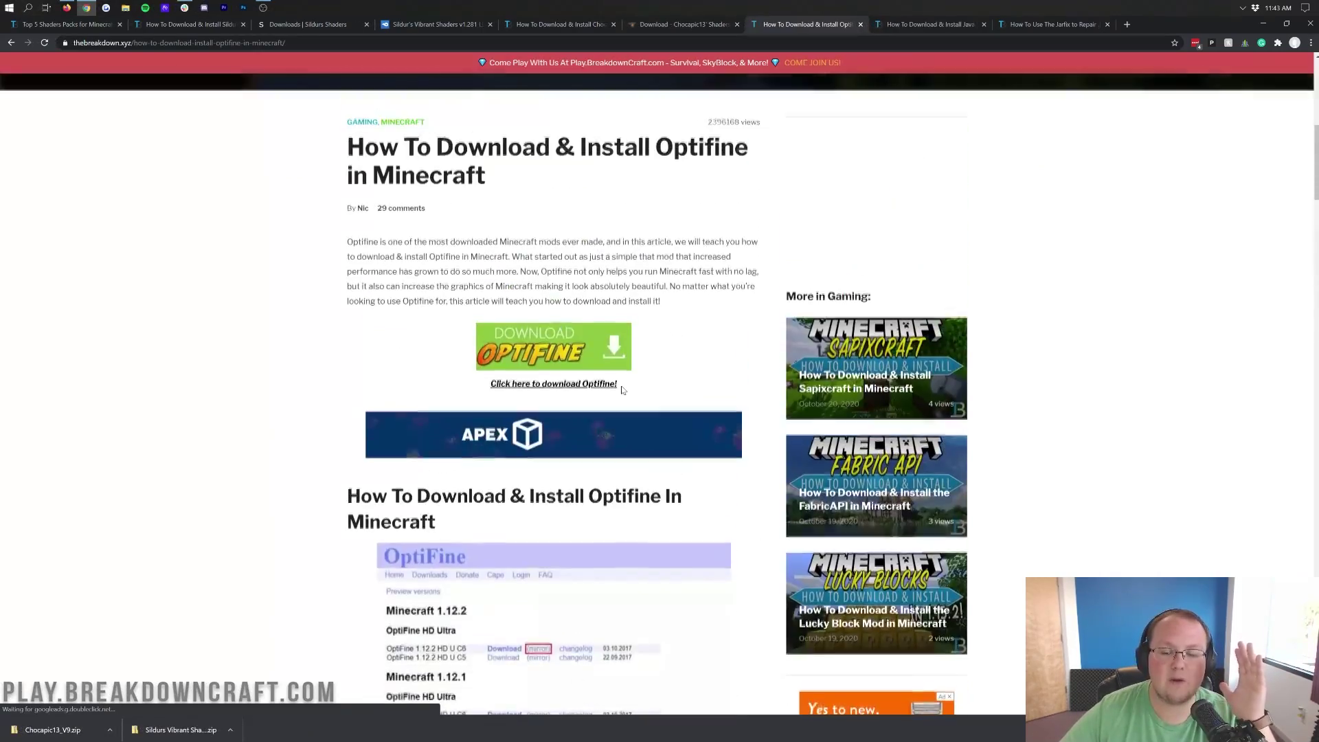
scroll(621, 390, "down", 2)
scroll(605, 371, "up", 3)
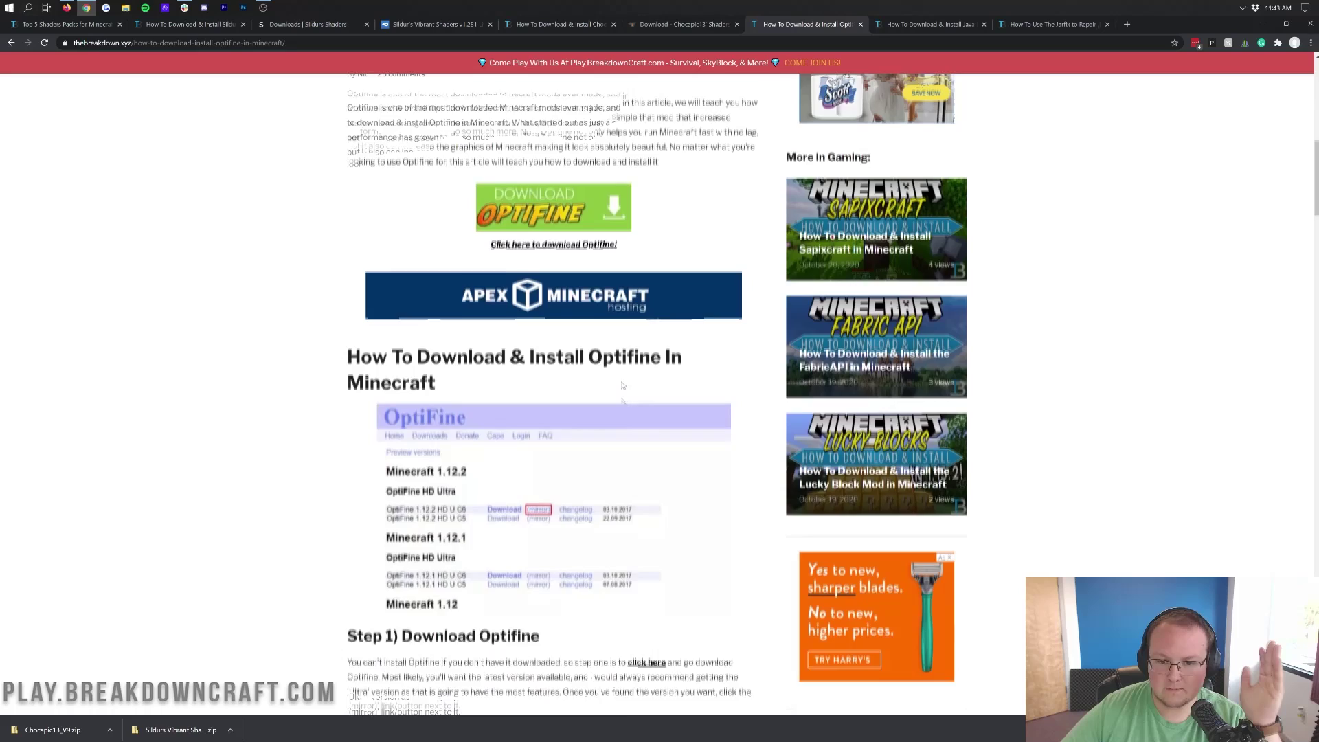
- On OptiFine downloads, show all versions, expand 1.16.4 previews and open the HD U G4 pre1 mirror
left_click(565, 349)
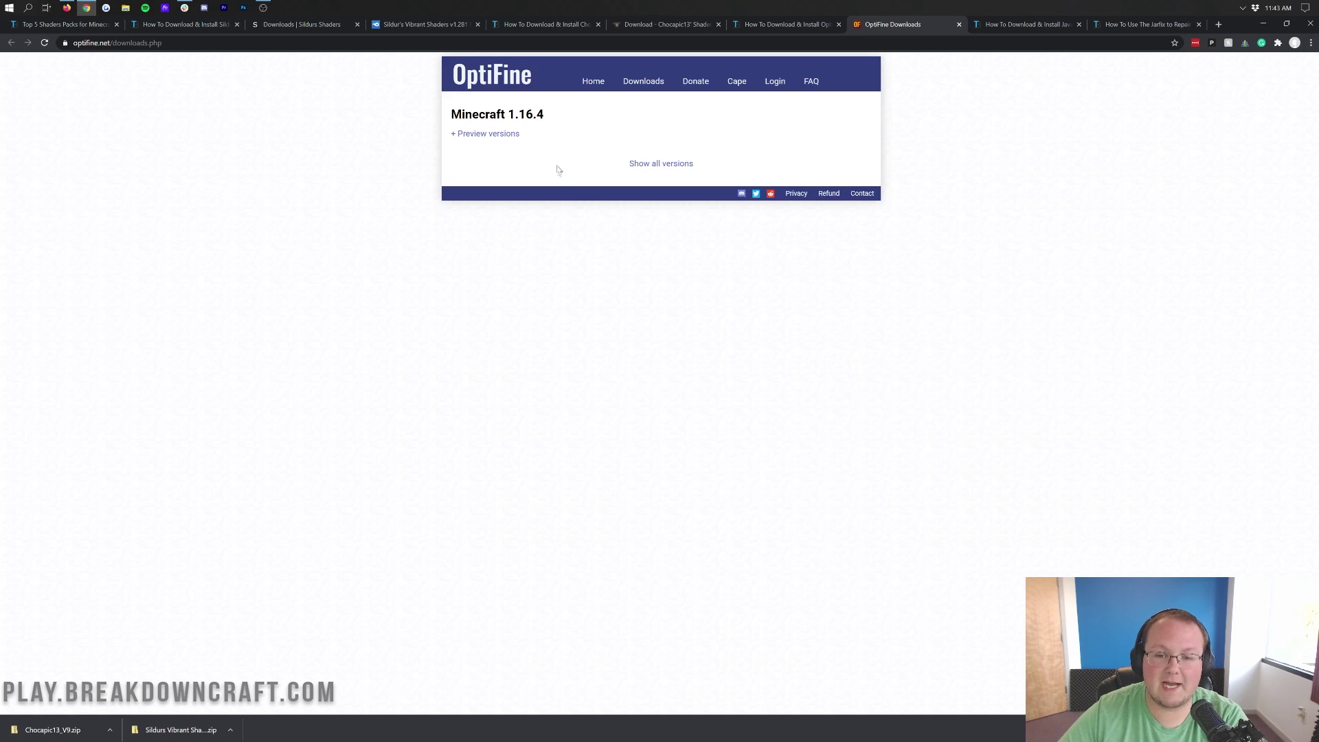
left_click_drag(549, 118, 450, 115)
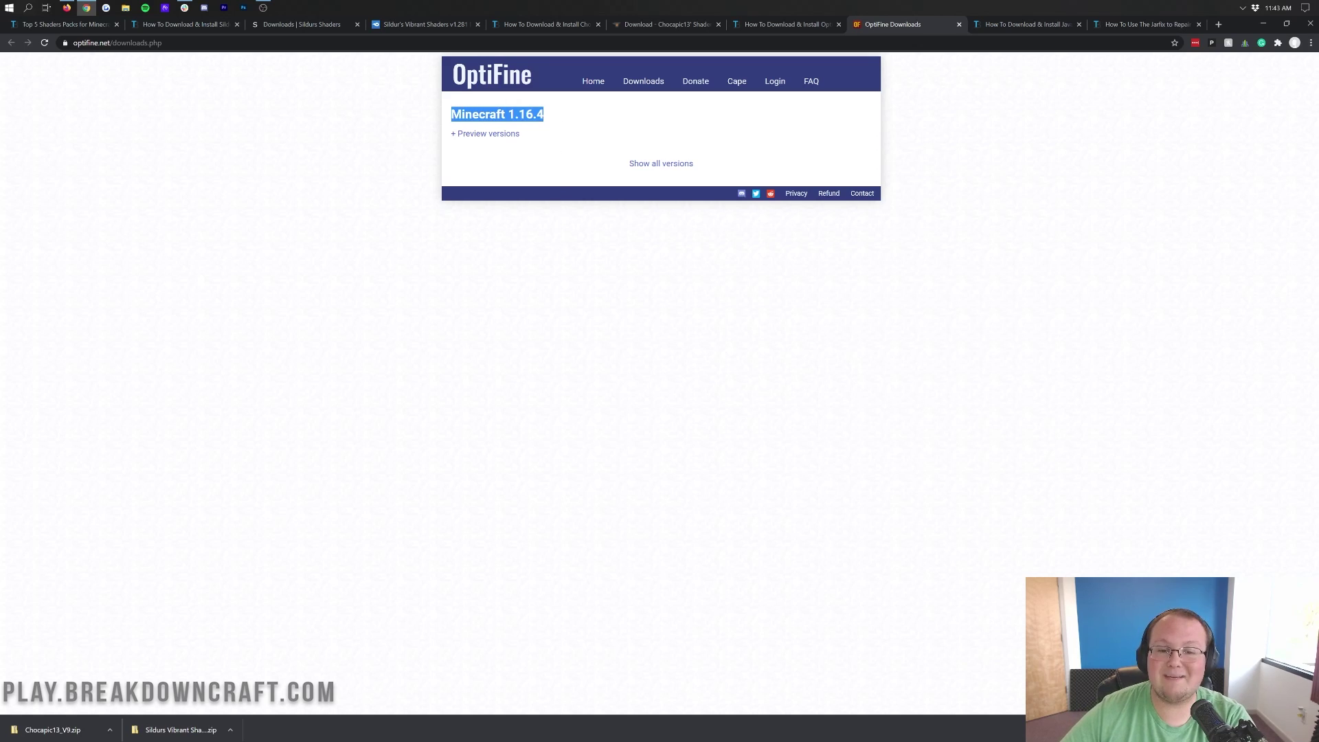
left_click(445, 113)
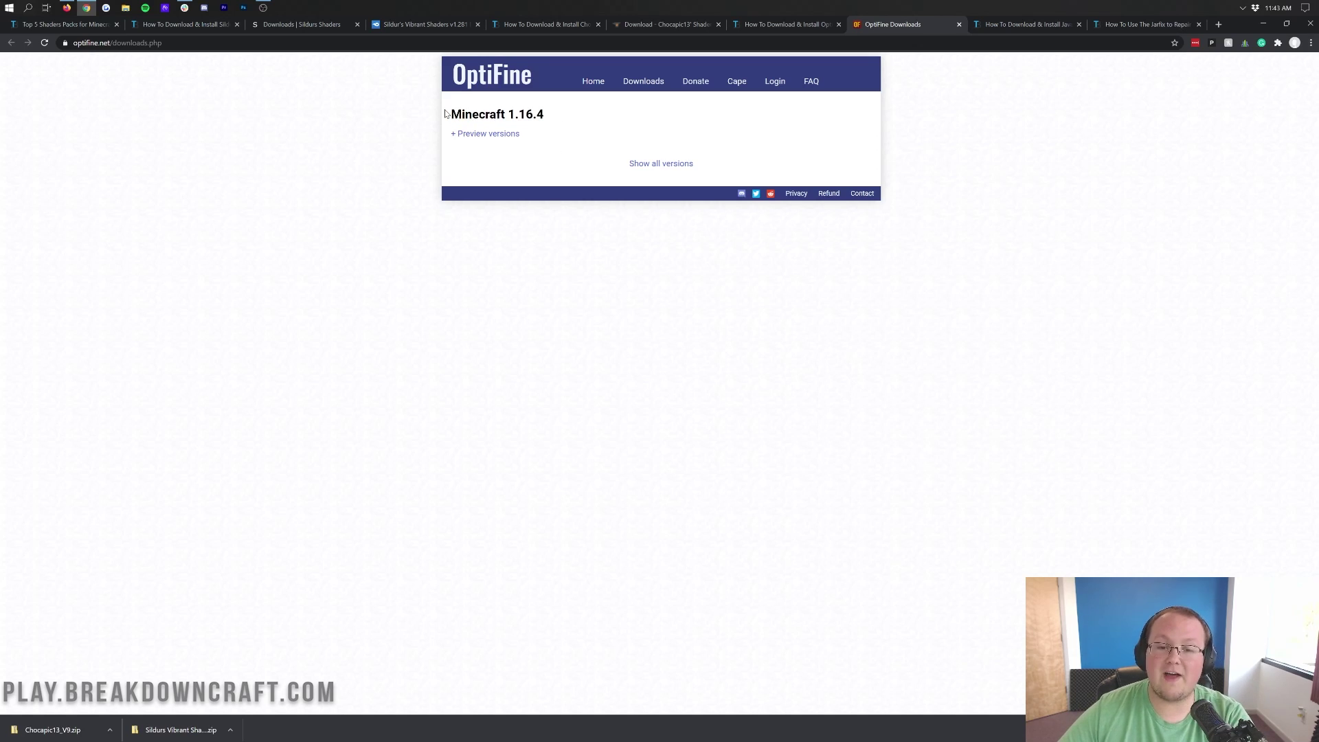
left_click(669, 167)
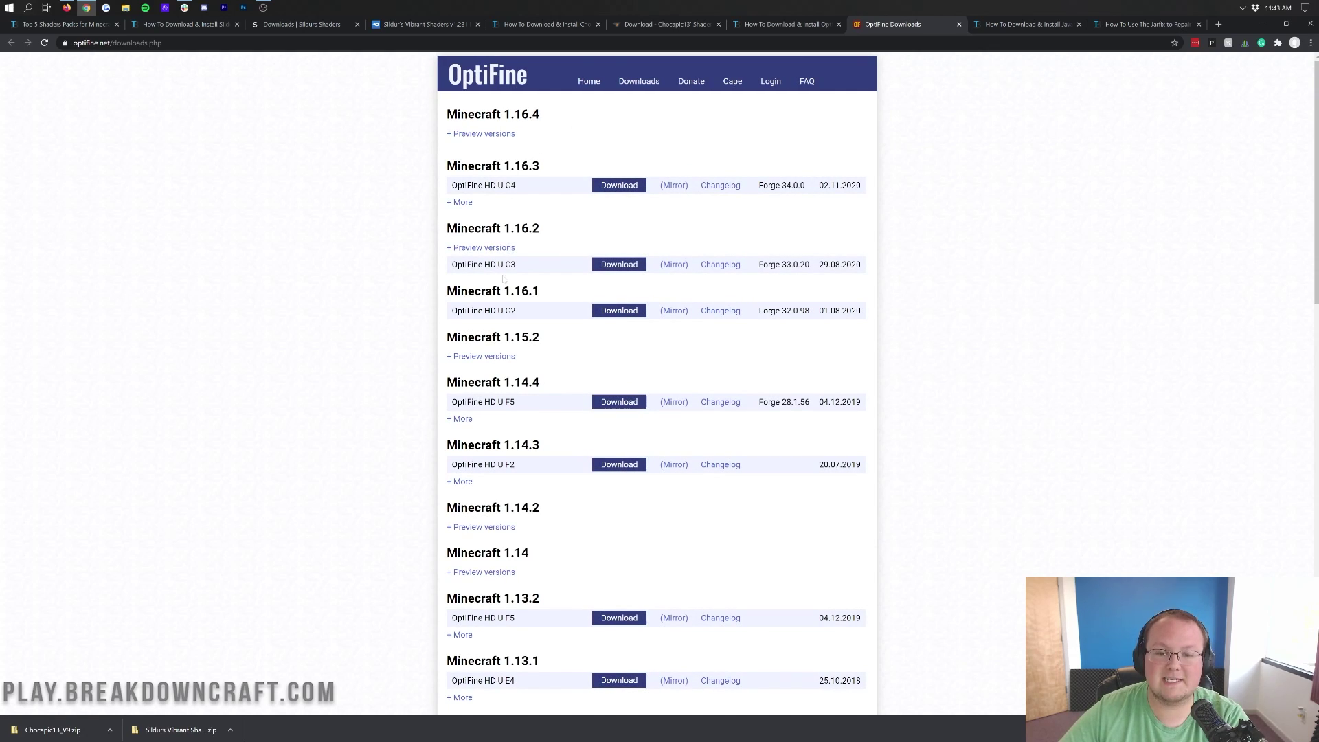
left_click(512, 135)
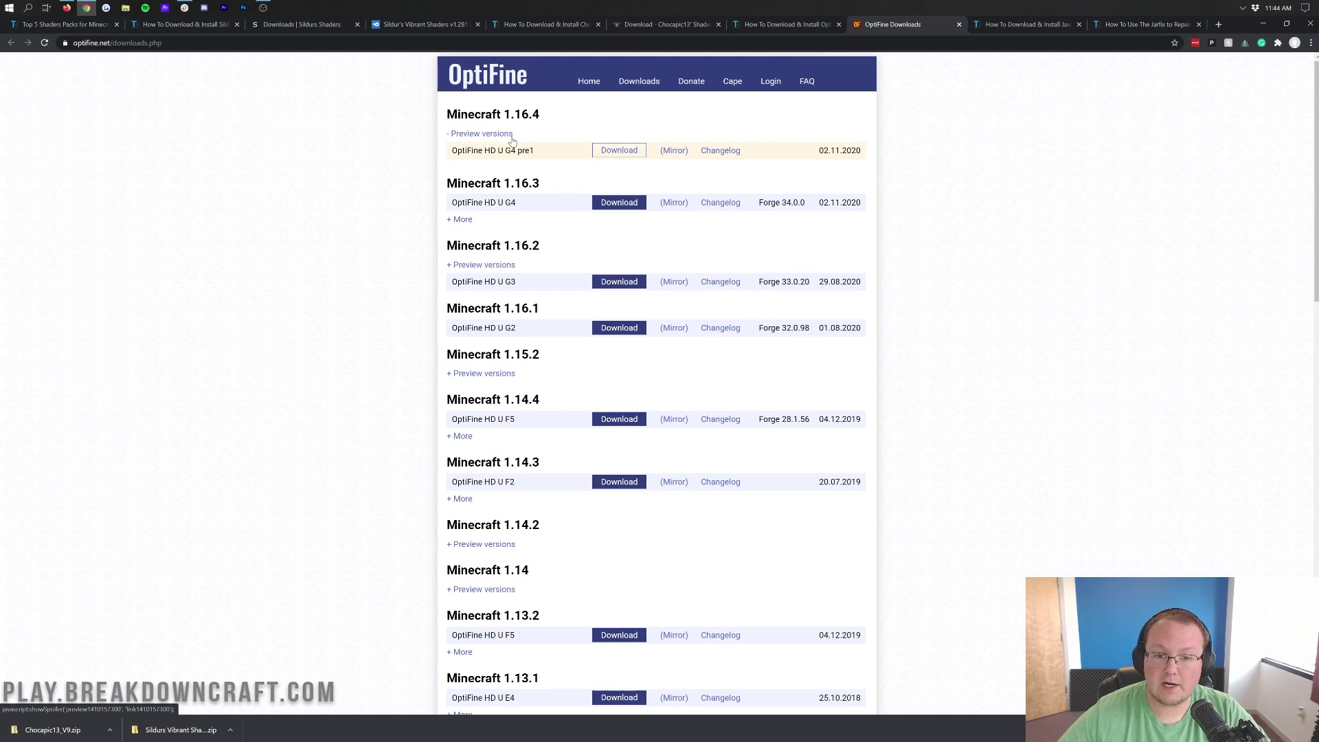
left_click(511, 135)
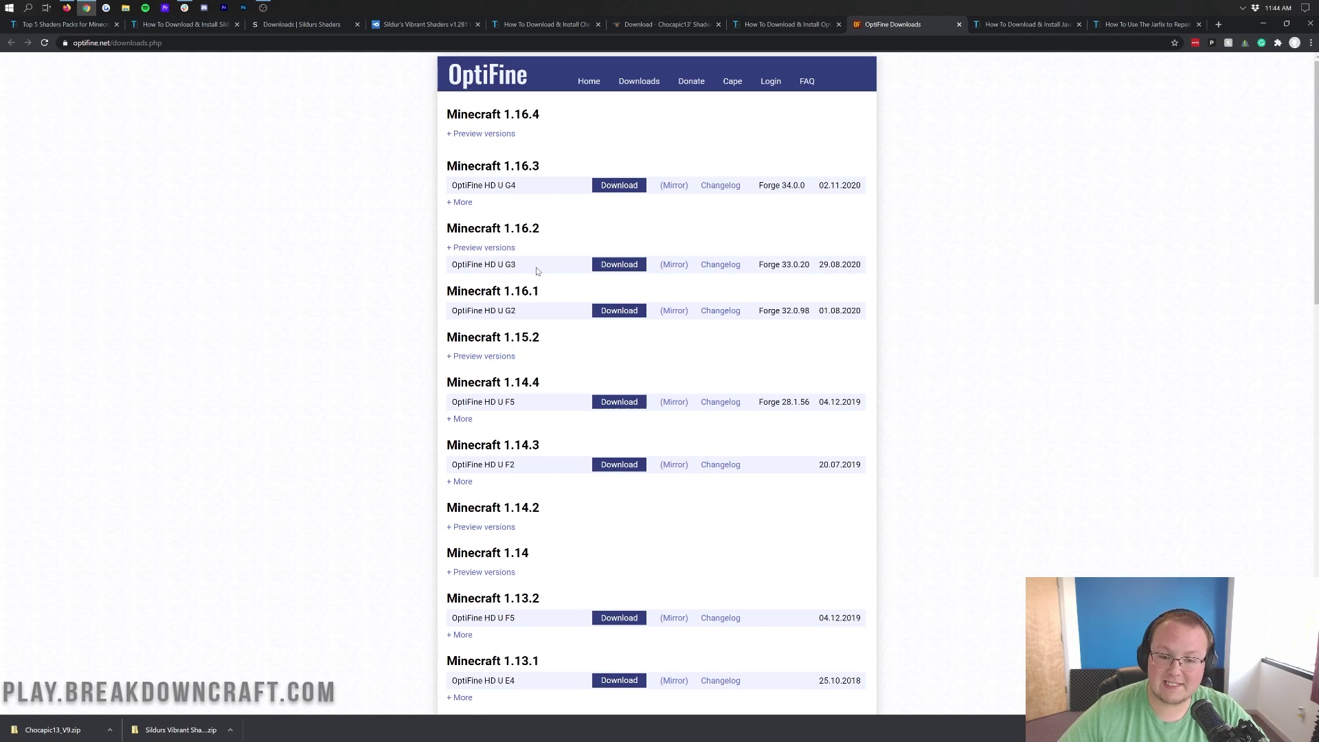
left_click(483, 136)
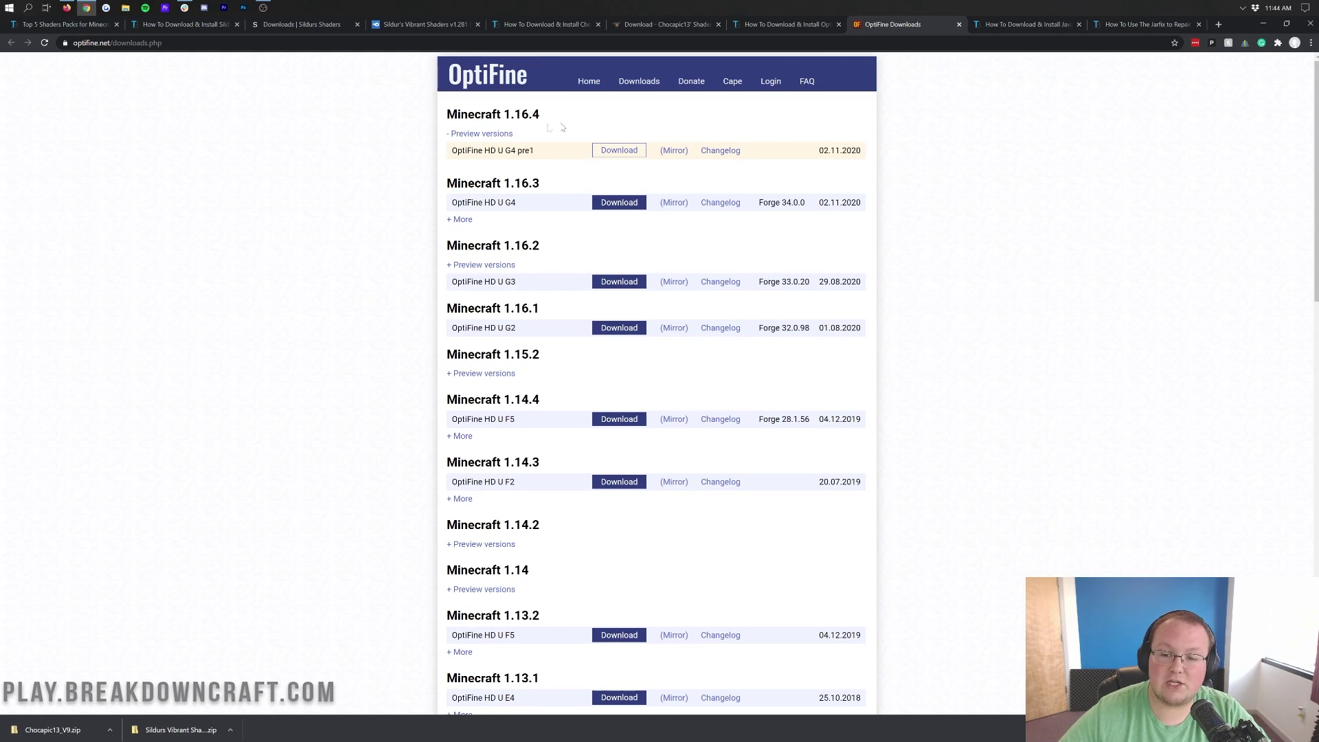
left_click(674, 151)
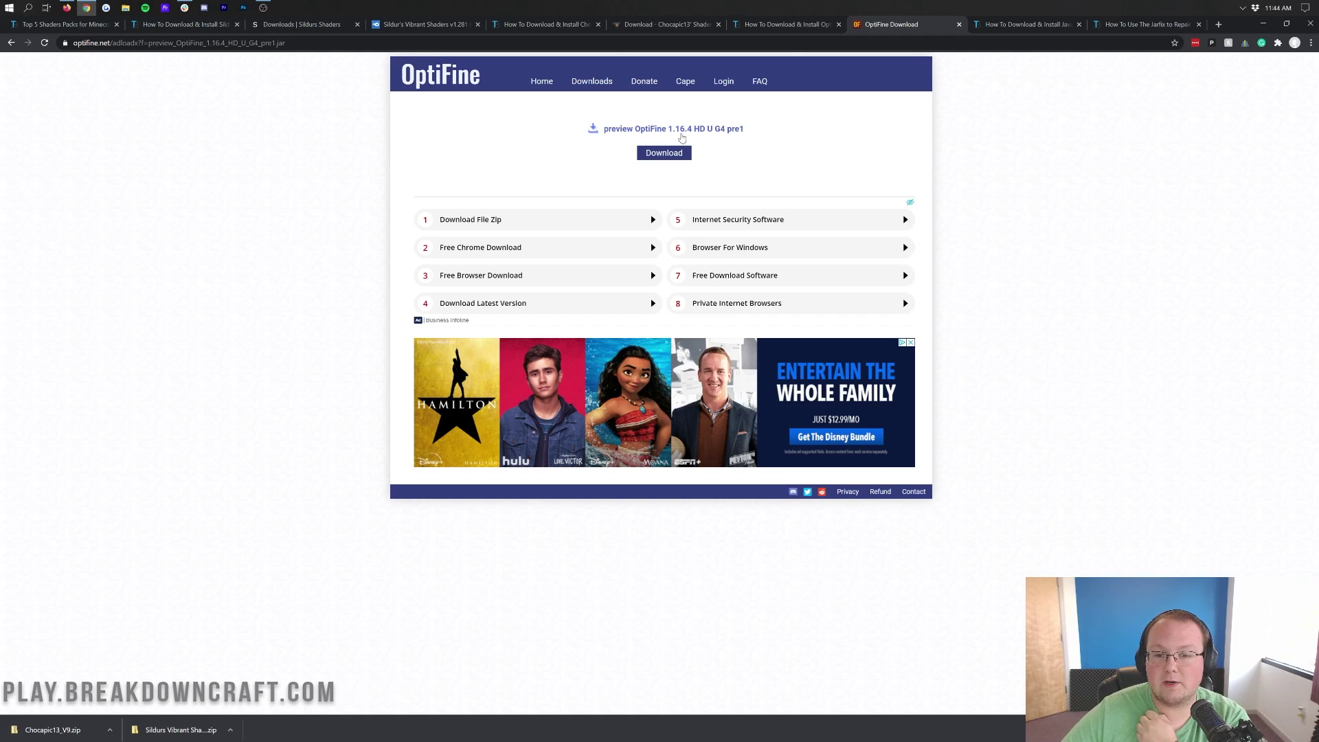
- Download the OptiFine 1.16.4 HD U G4 pre1 jar and keep it despite Chrome's warning
left_click(671, 156)
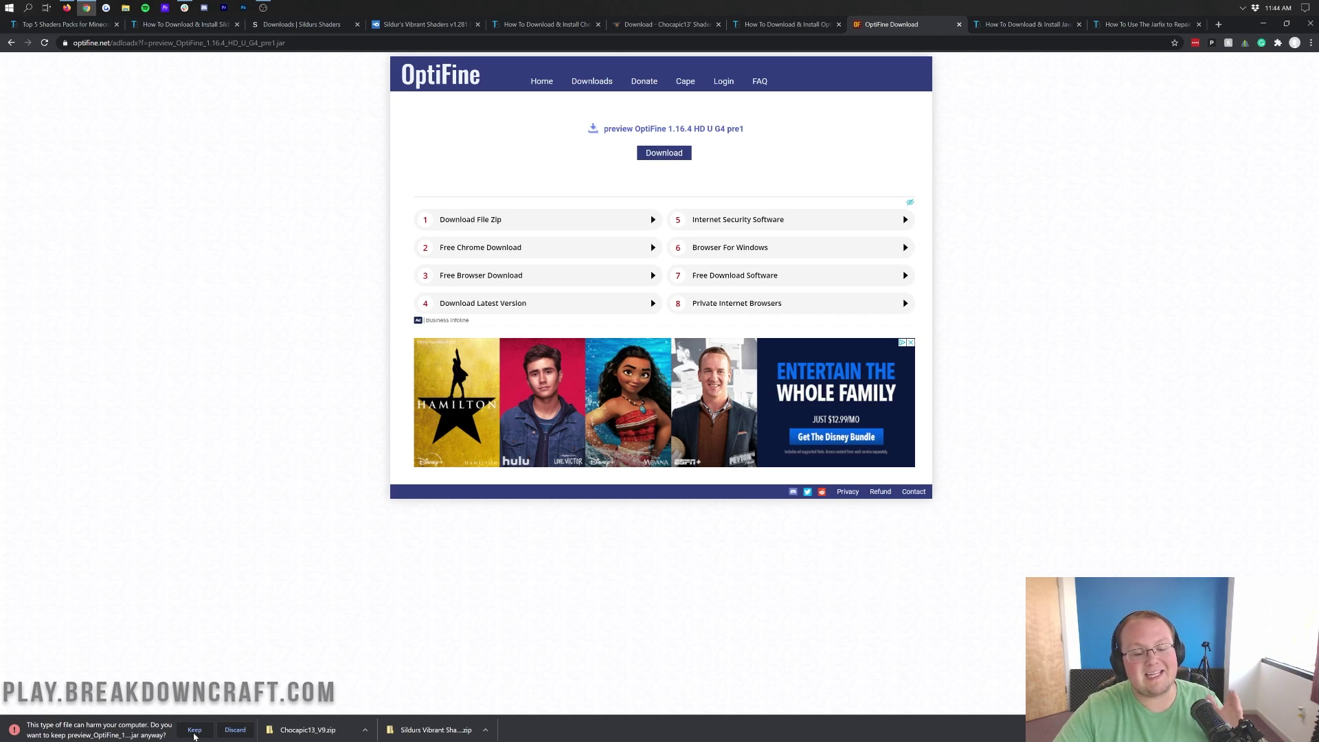
left_click(195, 731)
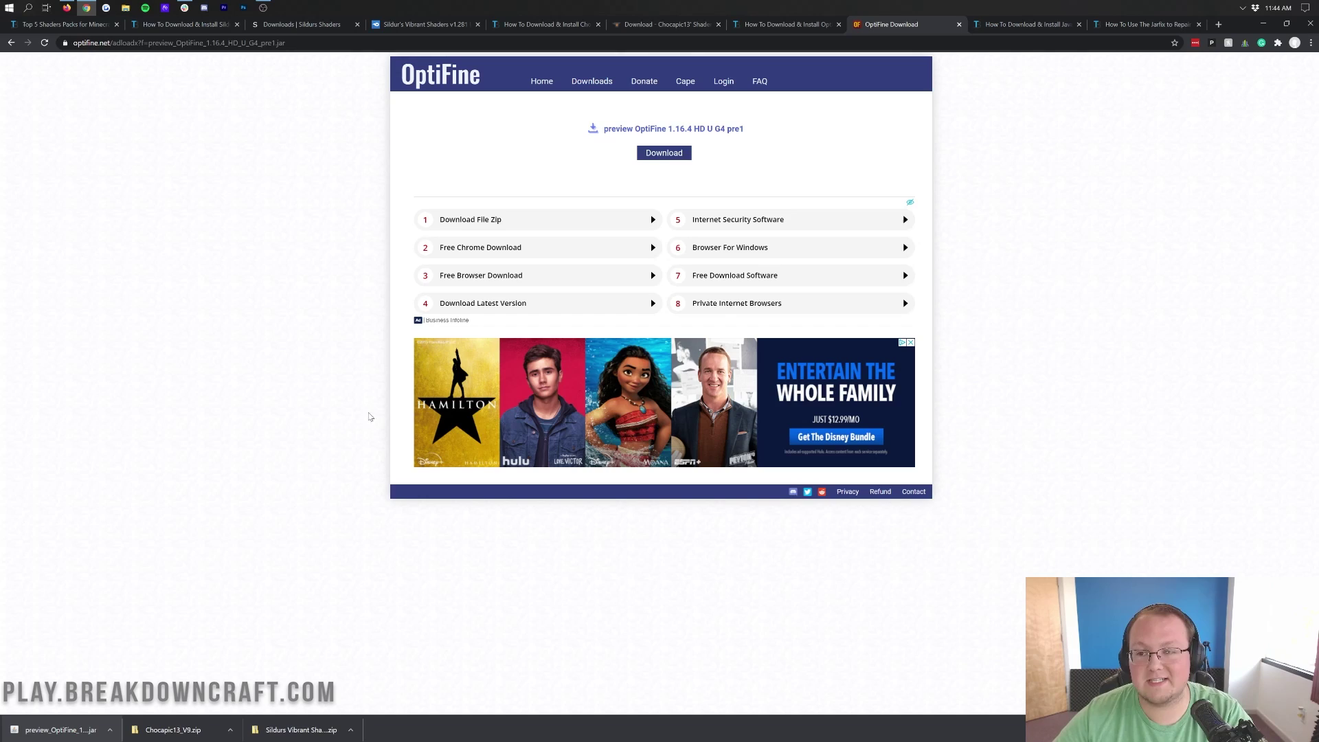
- Minimize Chrome, refresh the desktop, and line up the Sildur's zip, Chocapic zip and OptiFine jar
left_click(1264, 24)
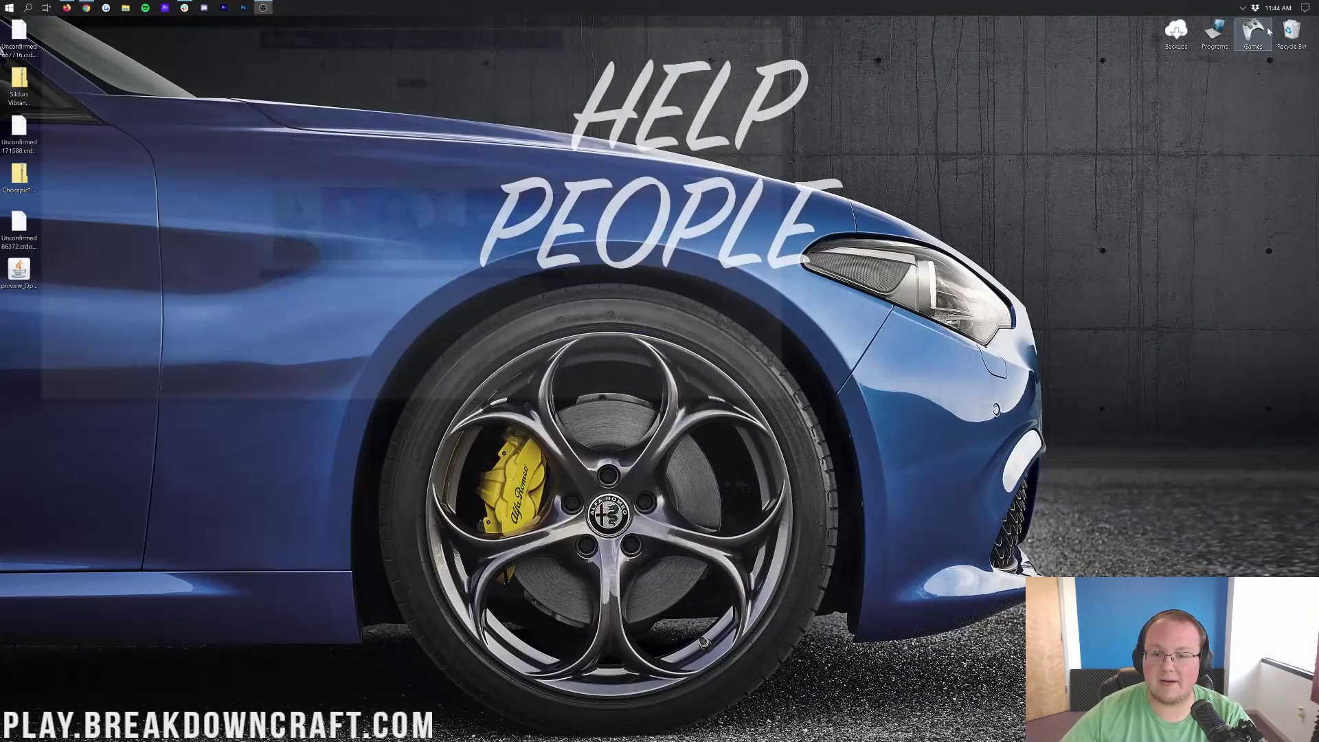
right_click(133, 198)
left_click(162, 227)
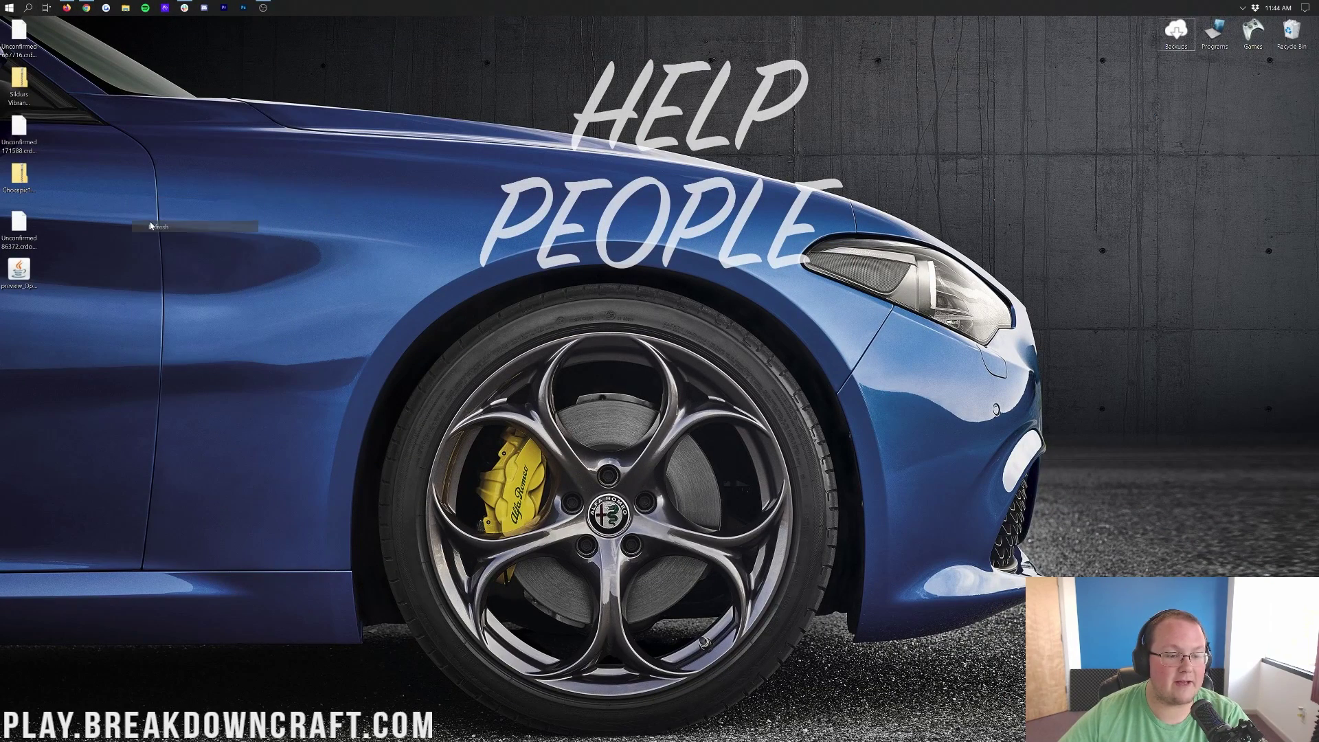
left_click_drag(19, 86, 335, 141)
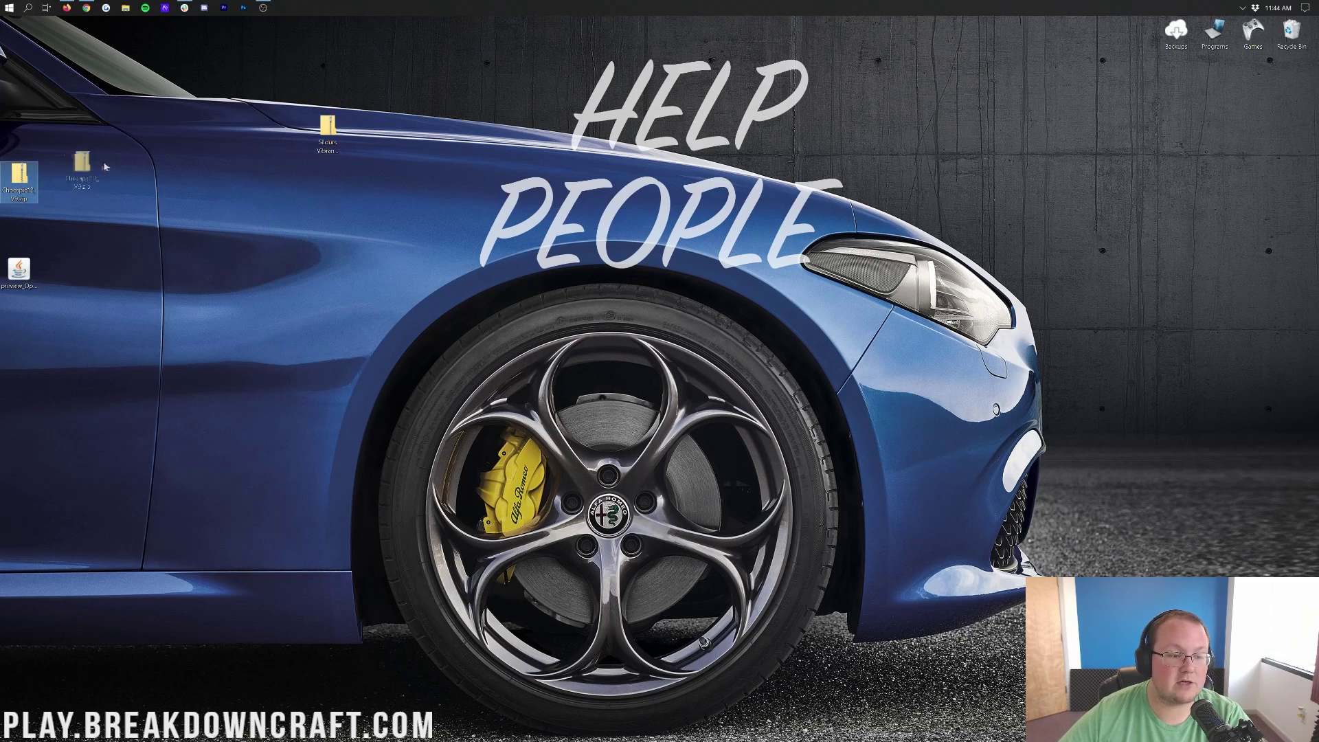
left_click_drag(19, 178, 367, 127)
left_click_drag(19, 270, 448, 125)
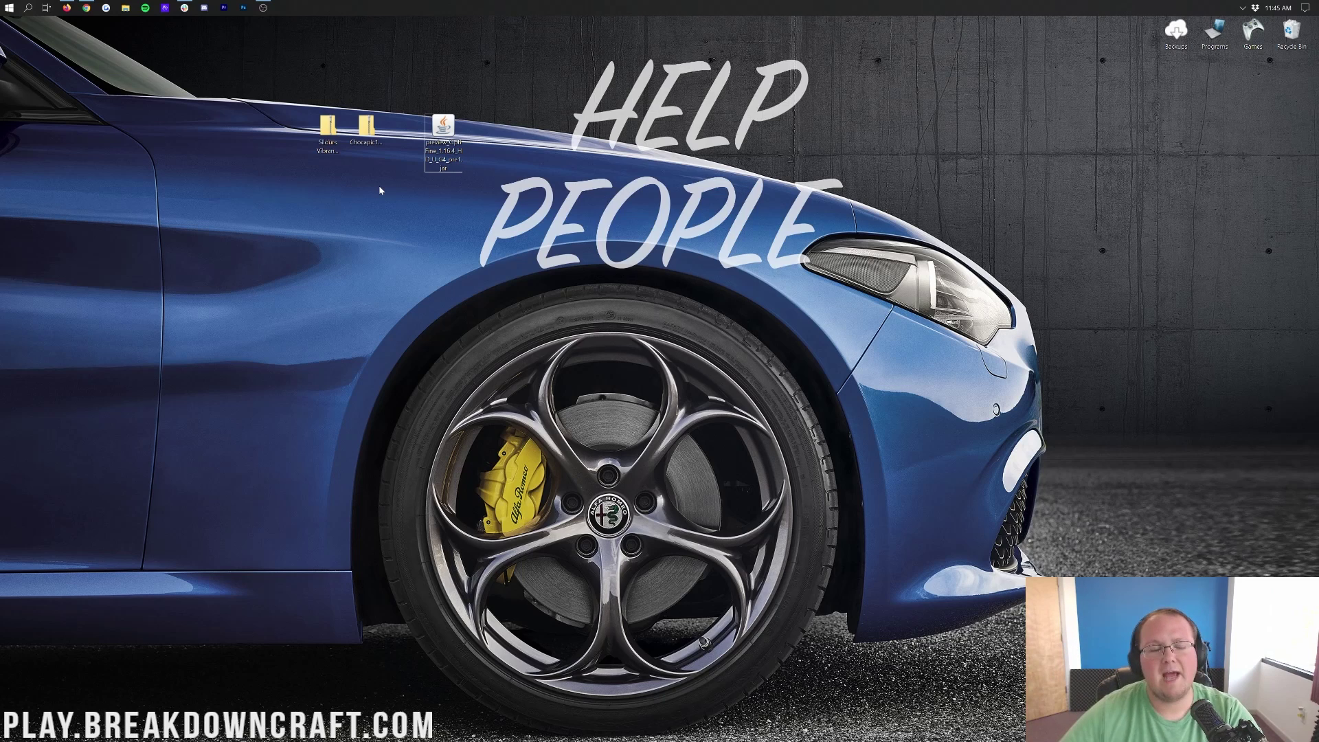
- Check the empty Downloads folder, reposition the three desktop files, close Explorer and return to Chrome
left_click(2, 6)
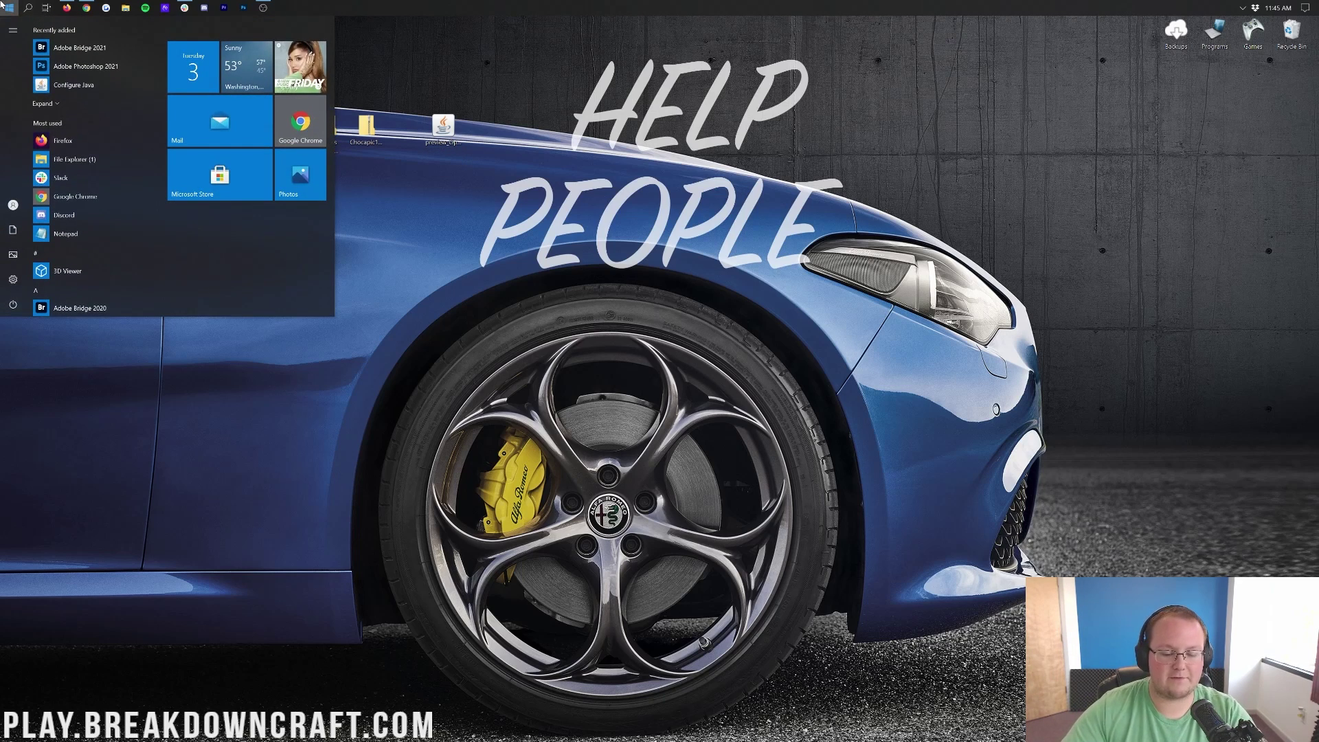
type("down")
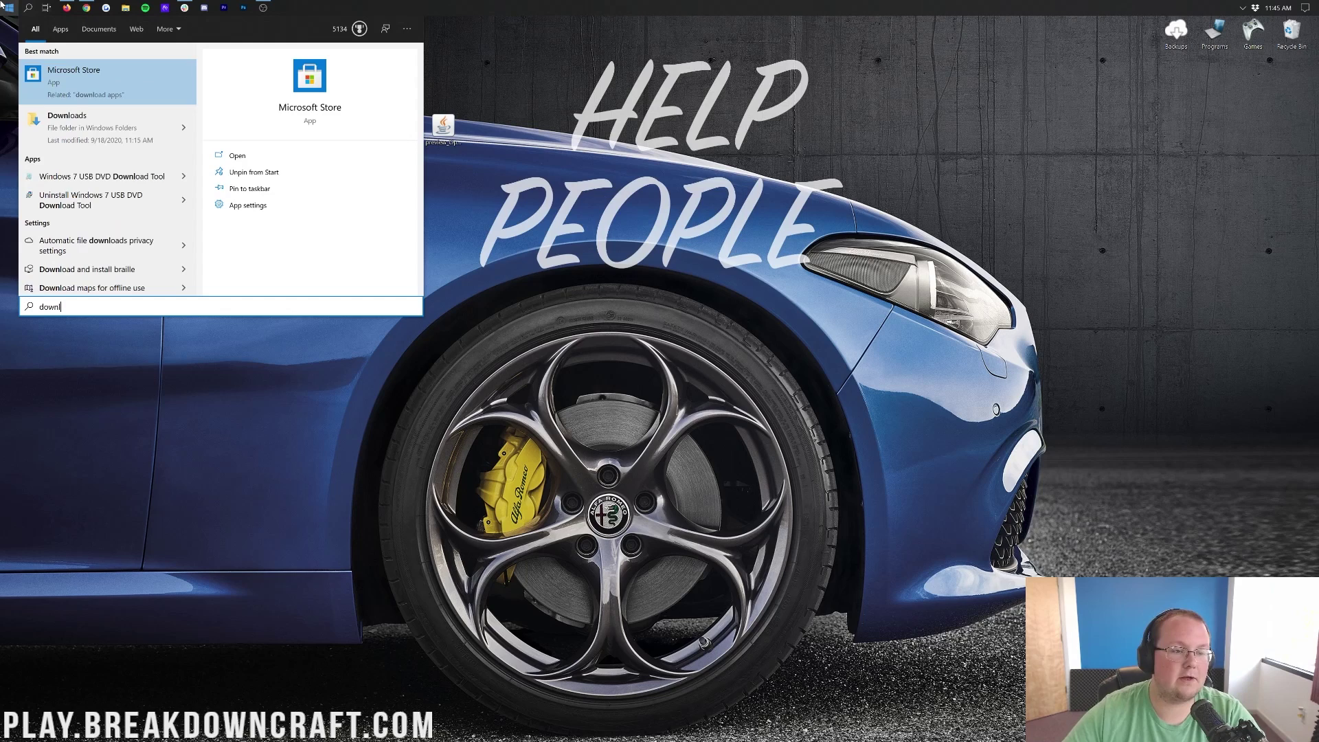
type("l")
left_click(131, 149)
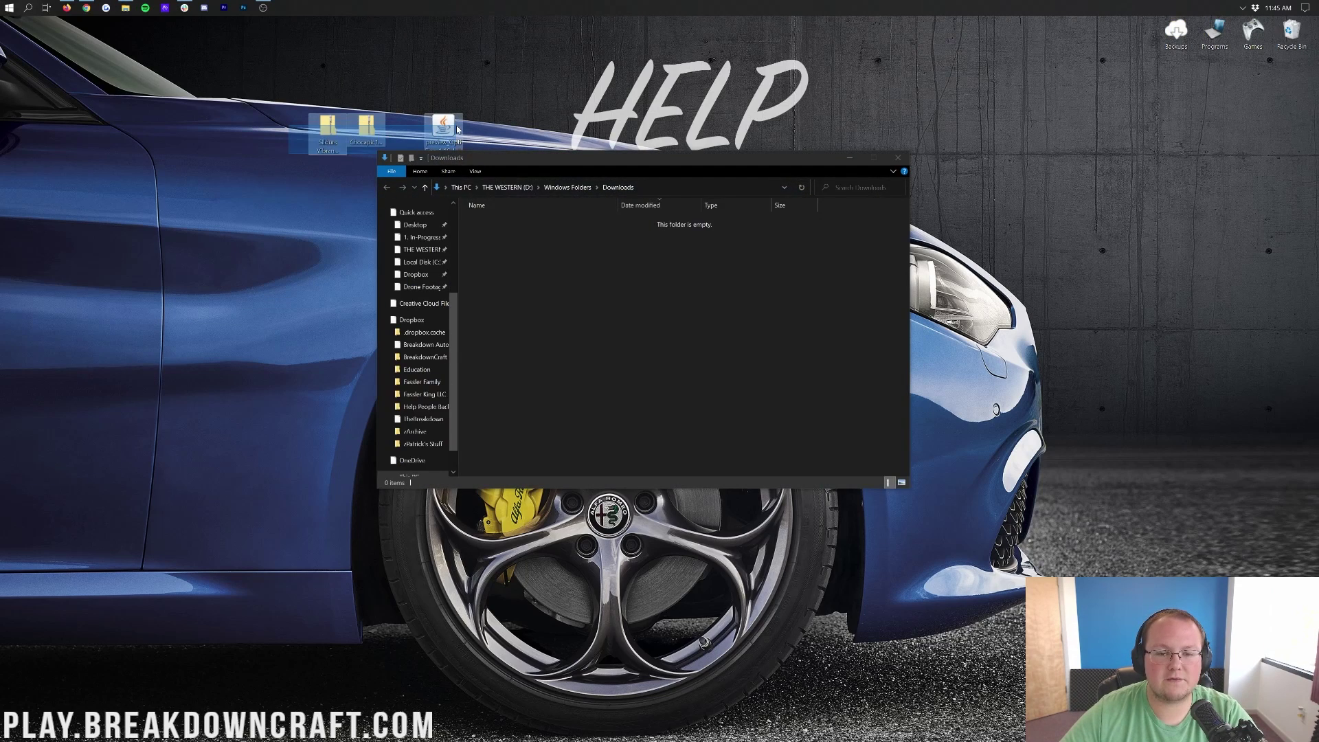
left_click_drag(435, 130, 522, 81)
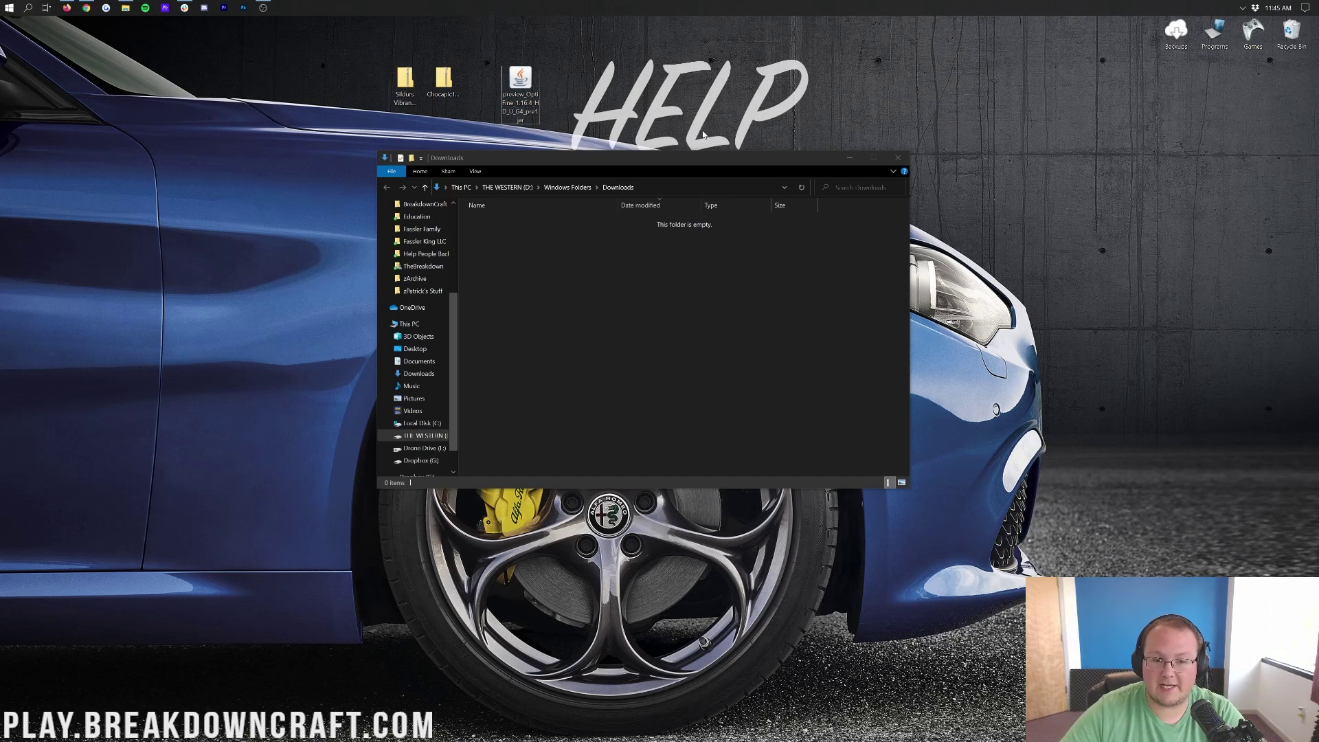
left_click(897, 157)
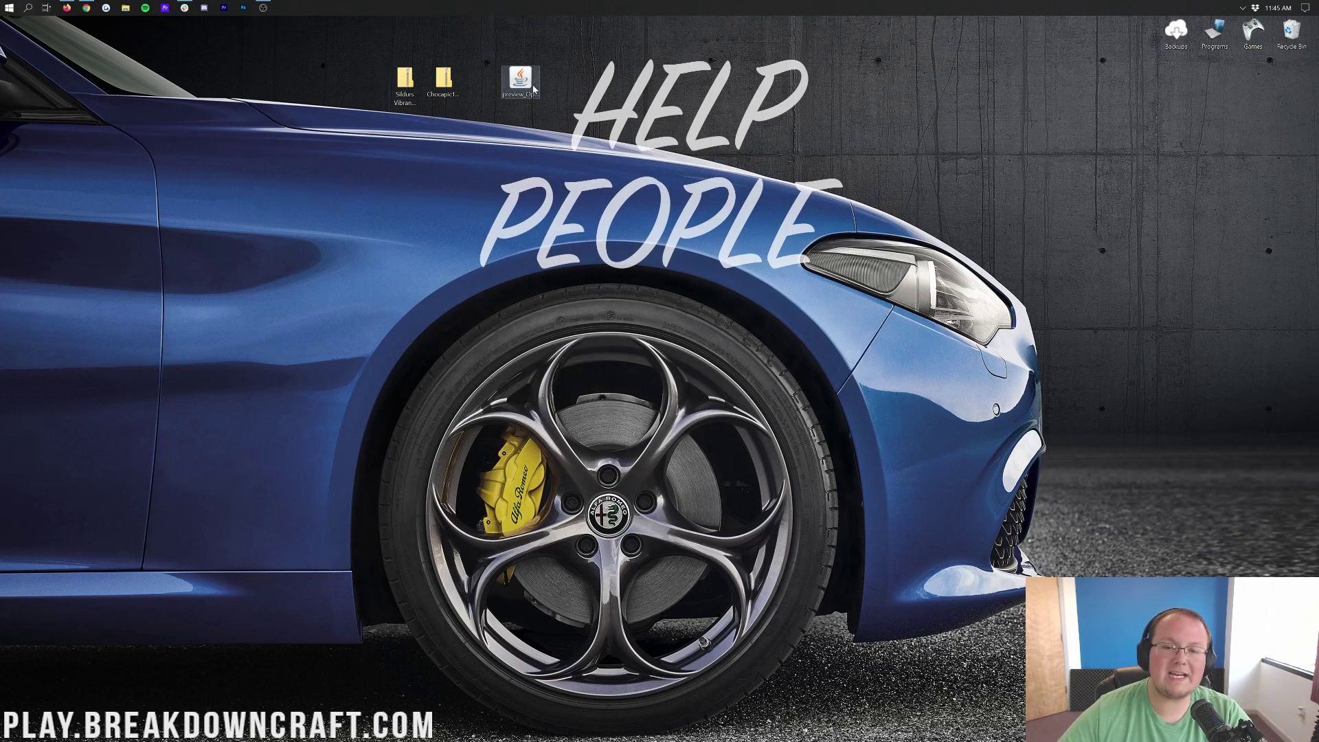
left_click(454, 90)
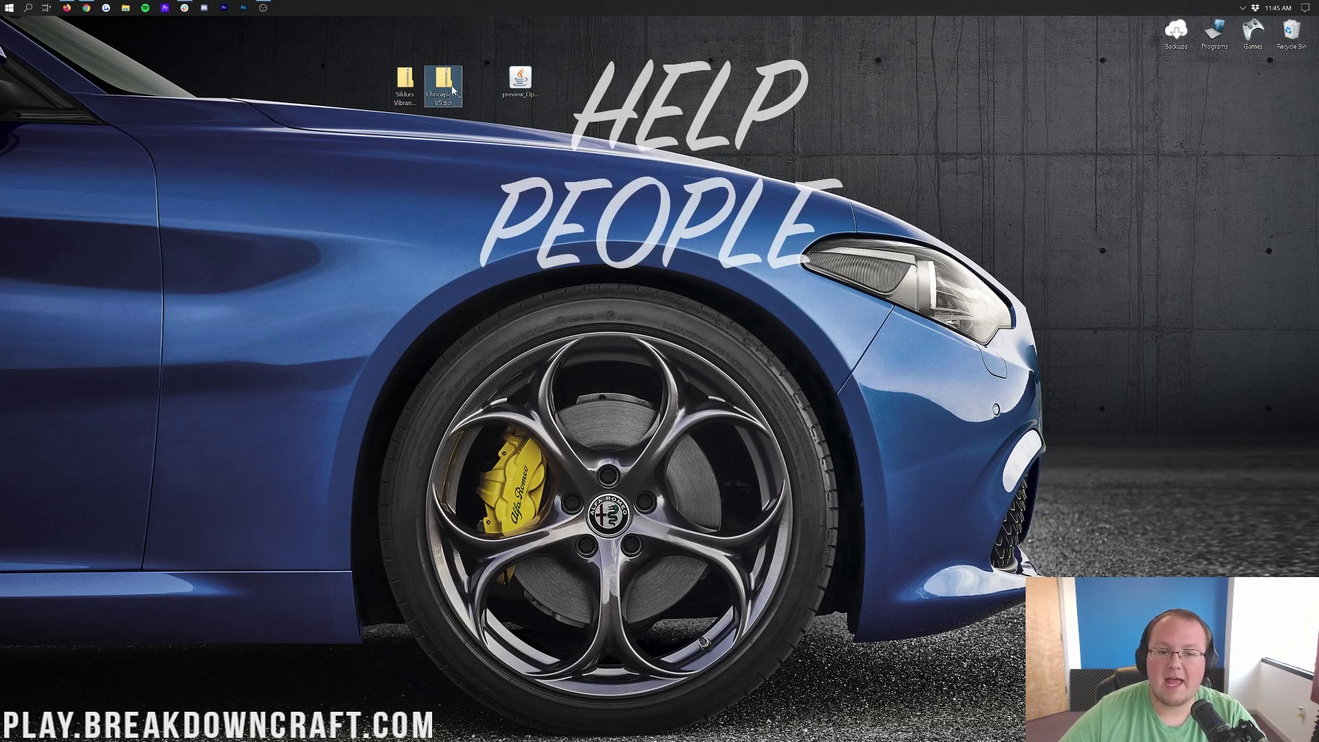
left_click(86, 8)
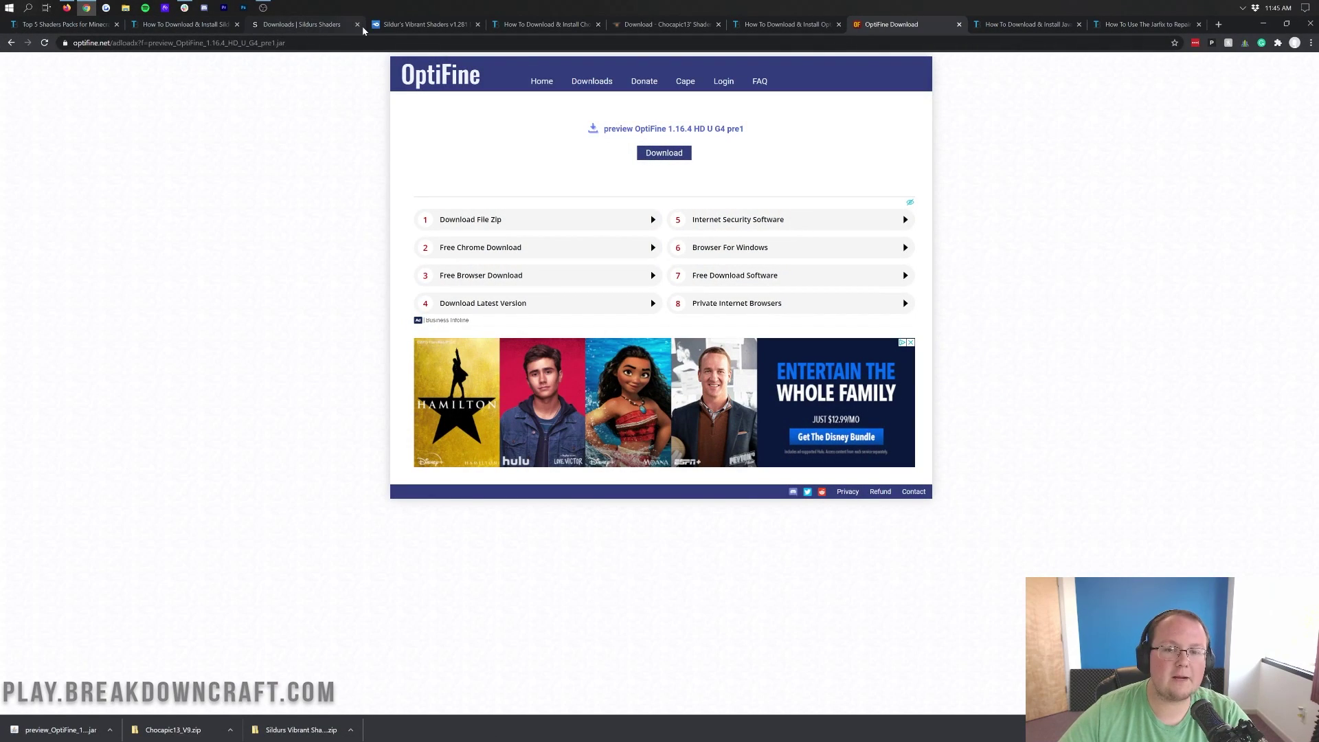
- Take the Chocapic13 tab back to its project page with Alt+Left and minimise Chrome
left_click(639, 24)
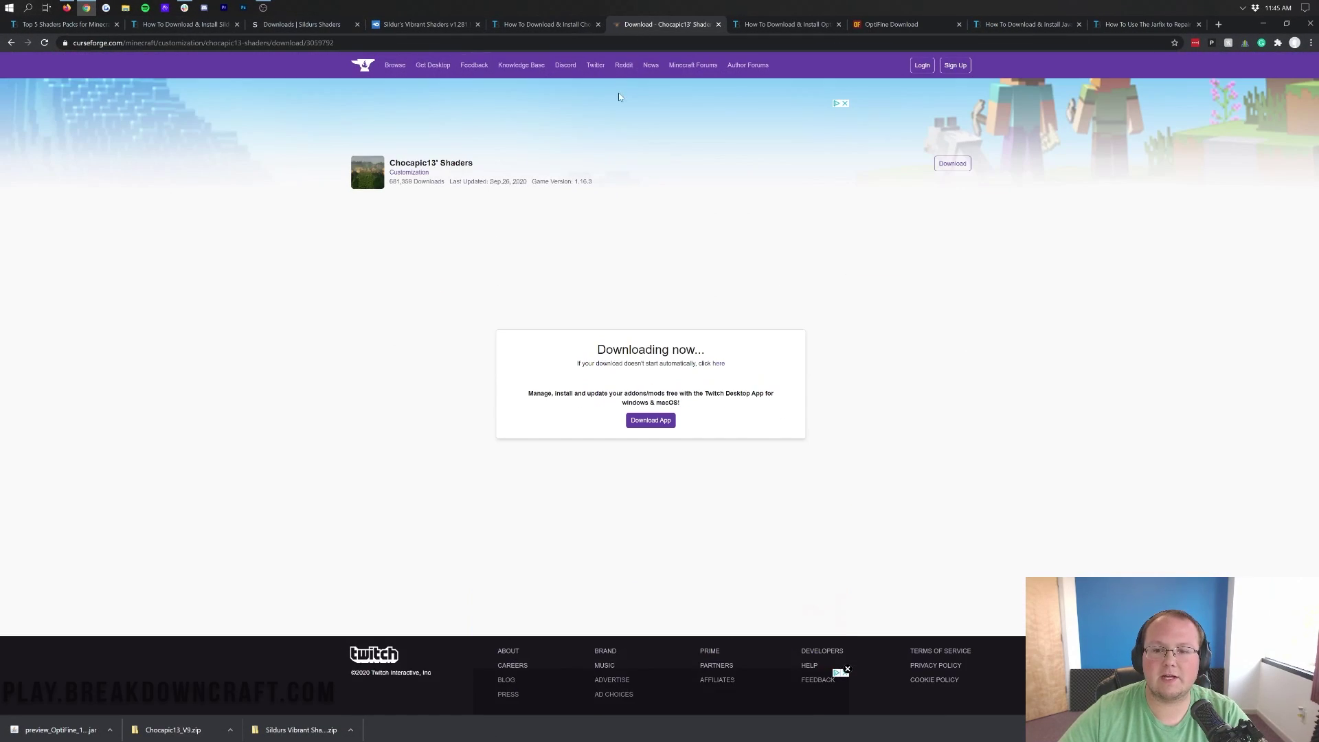
key("alt+Left")
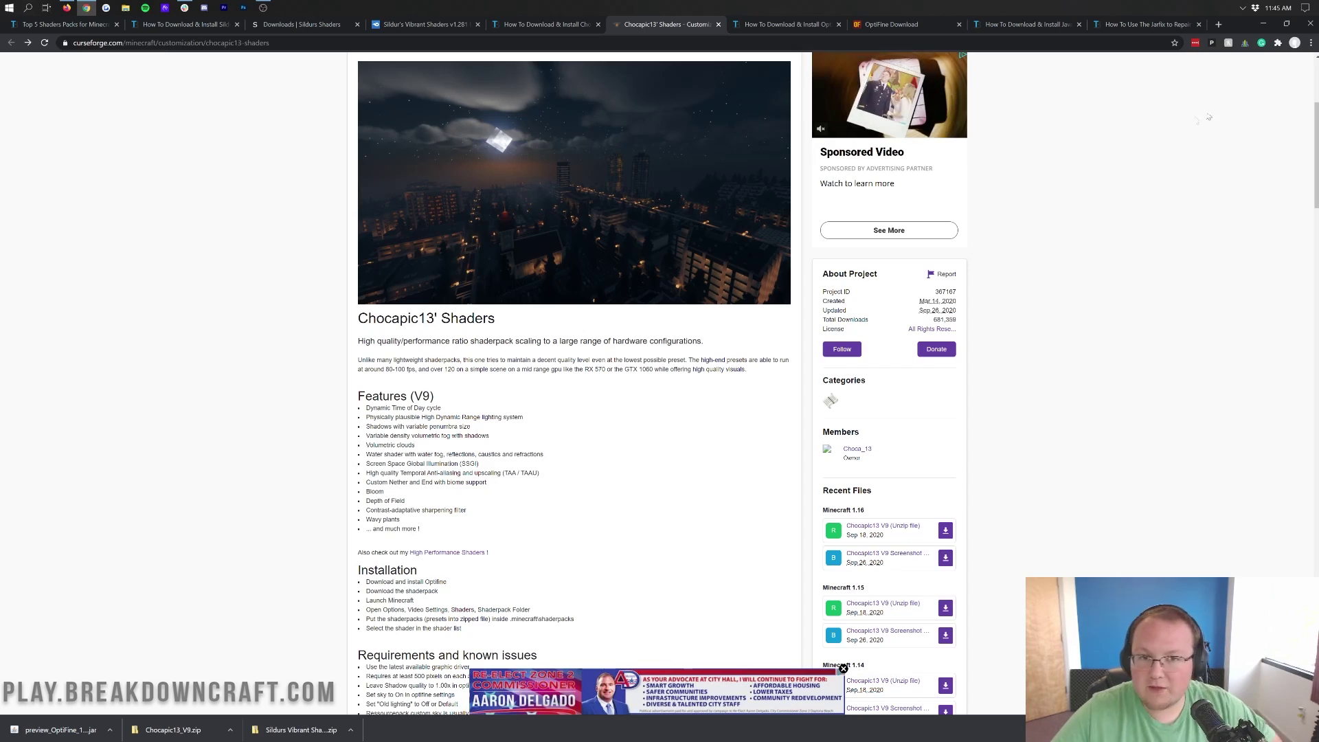
key("super+d")
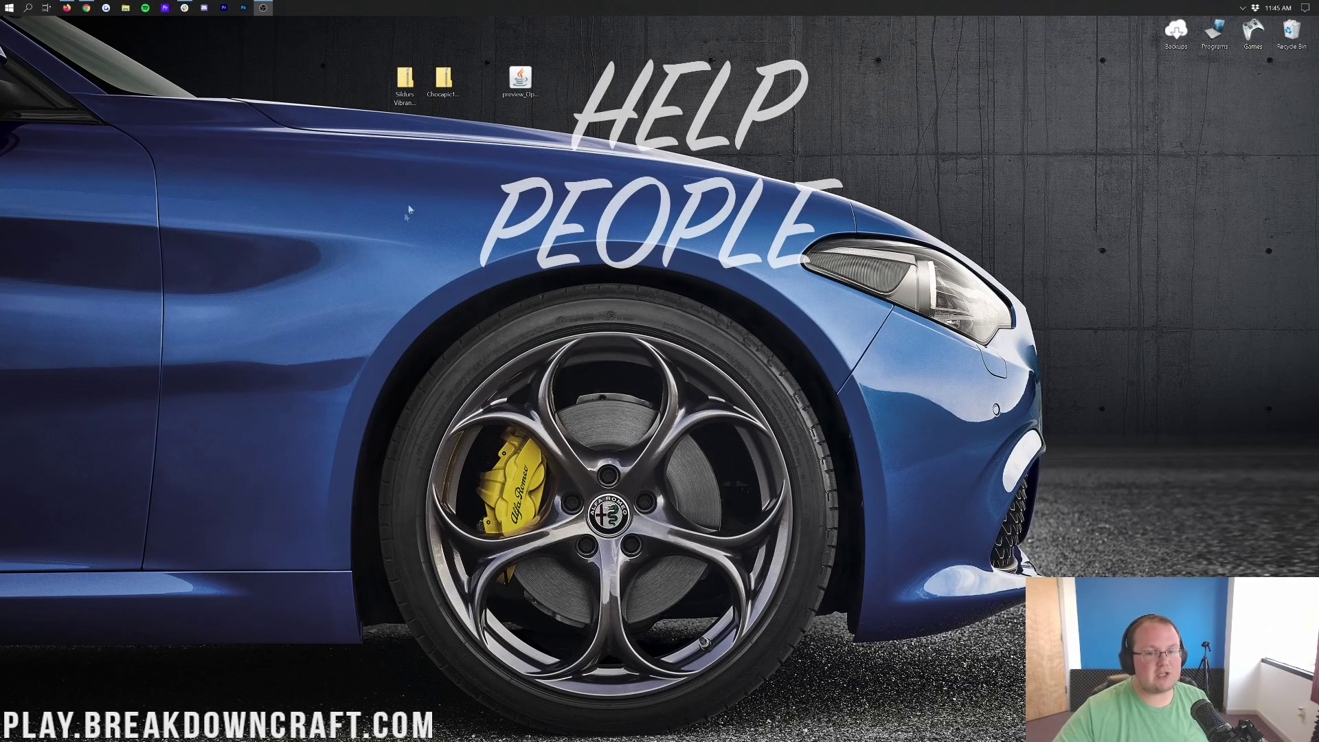
- Extract the Chocapic13 zip to its suggested folder
left_click(439, 102)
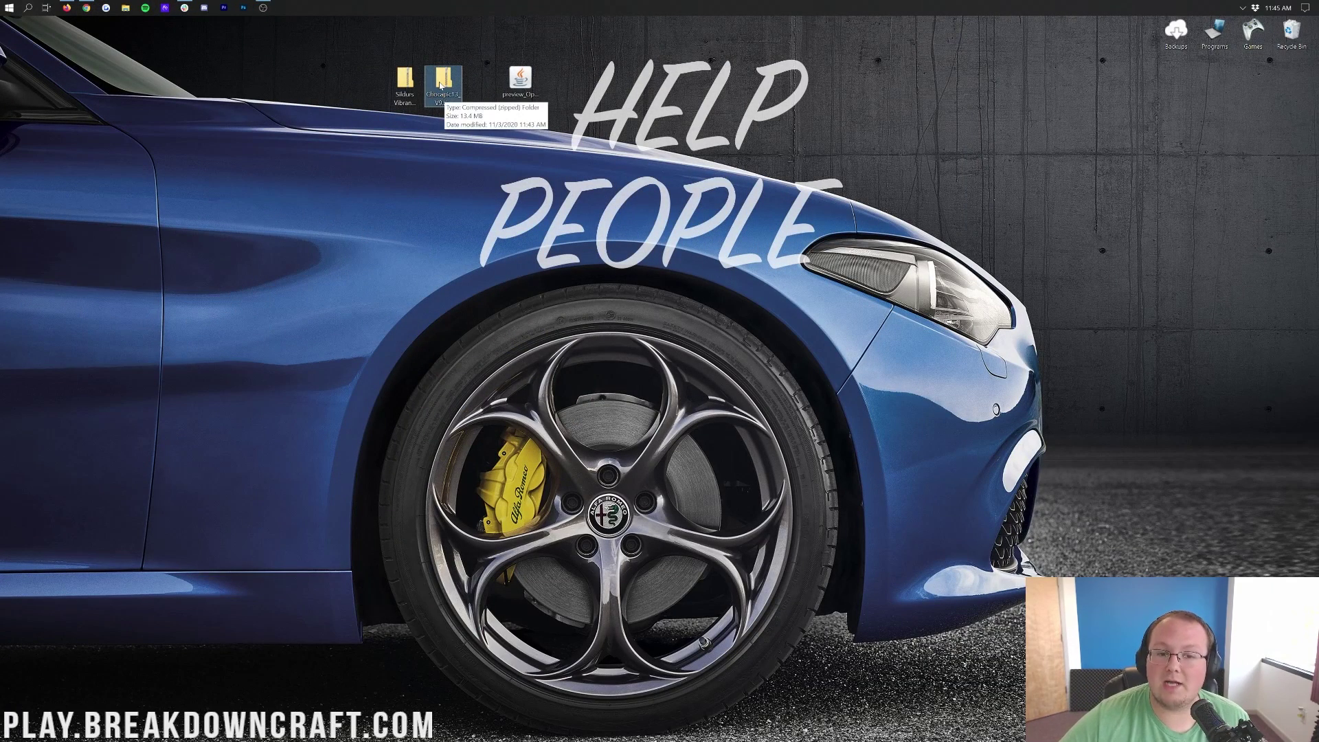
right_click(441, 85)
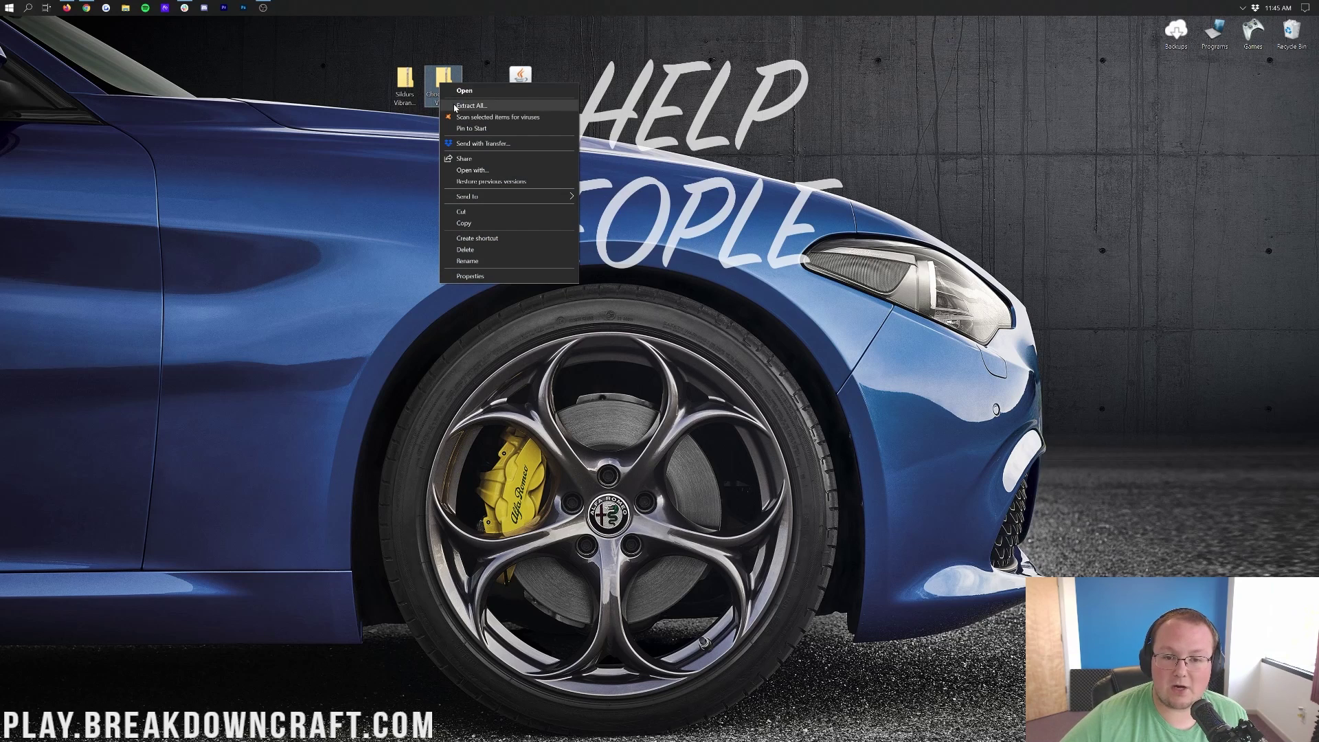
left_click(454, 104)
left_click(749, 494)
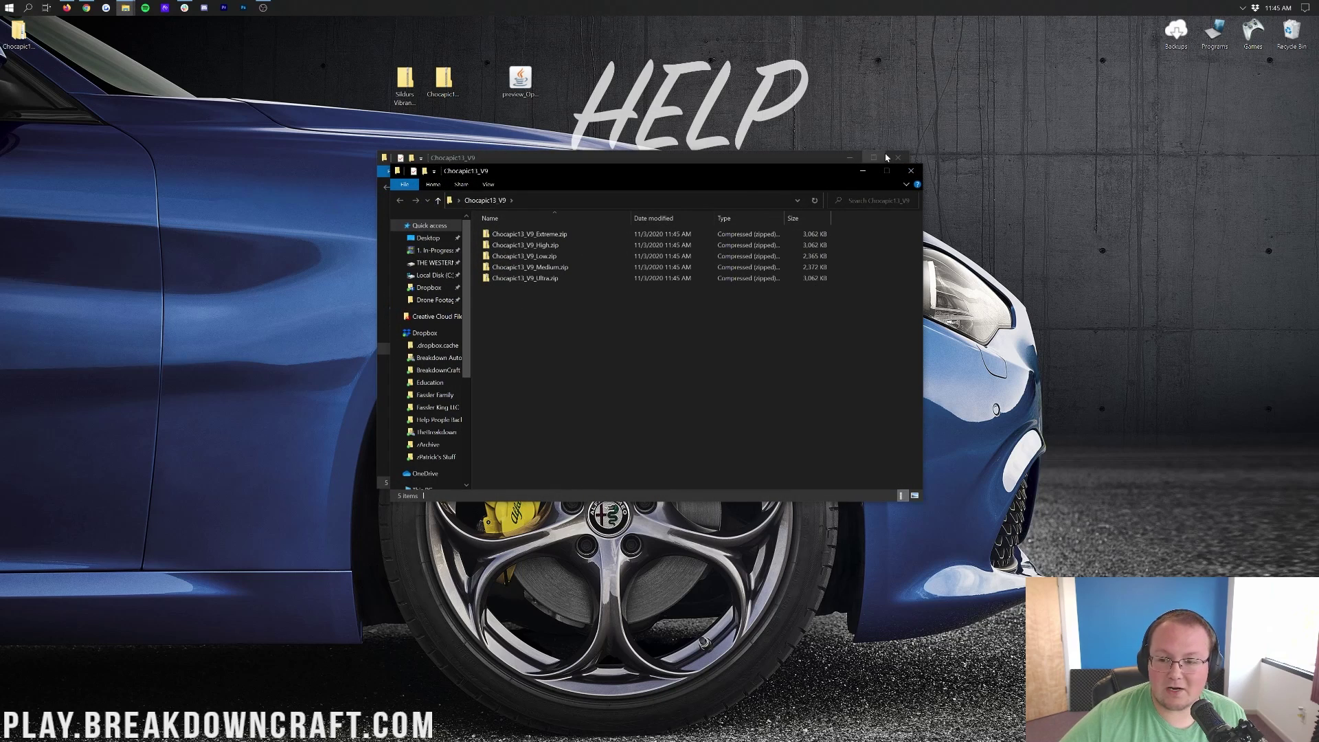
left_click(910, 171)
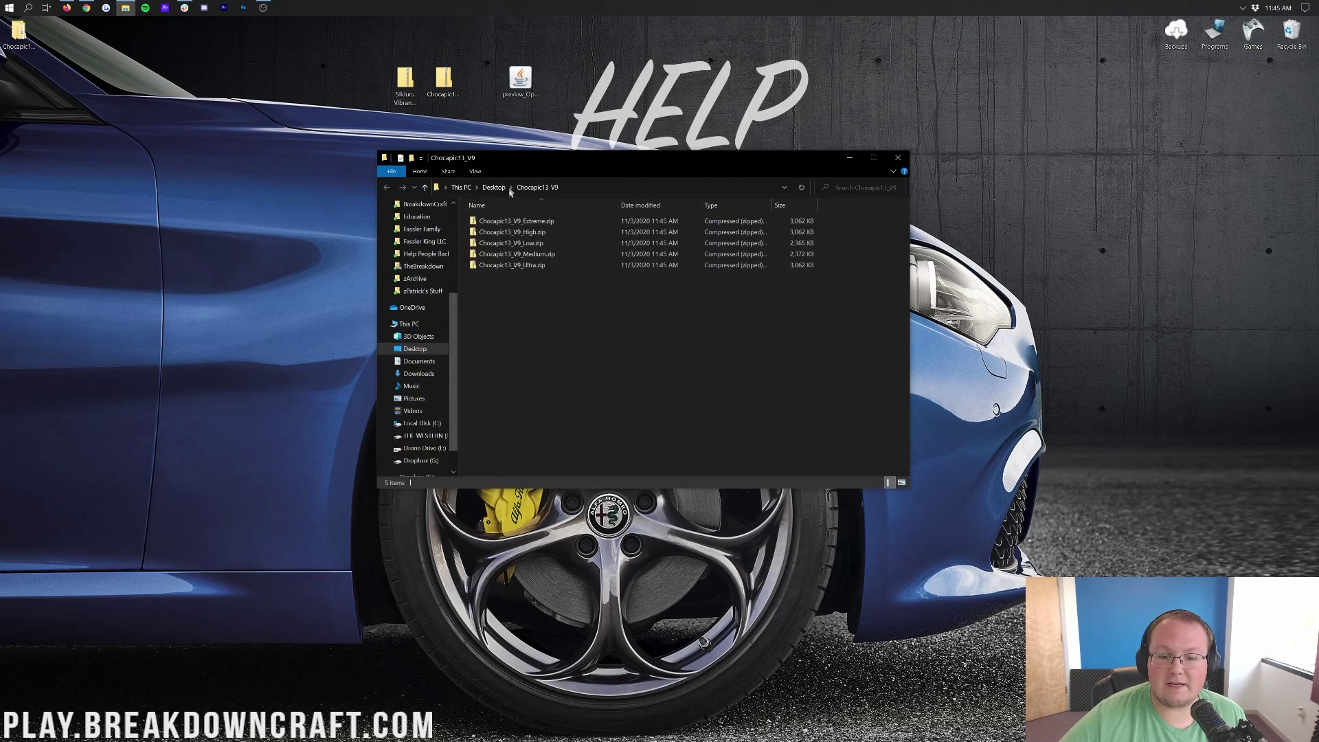
- Move Chocapic13_V9_Low.zip onto the desktop and delete the leftover extracted Chocapic folder
left_click(539, 244)
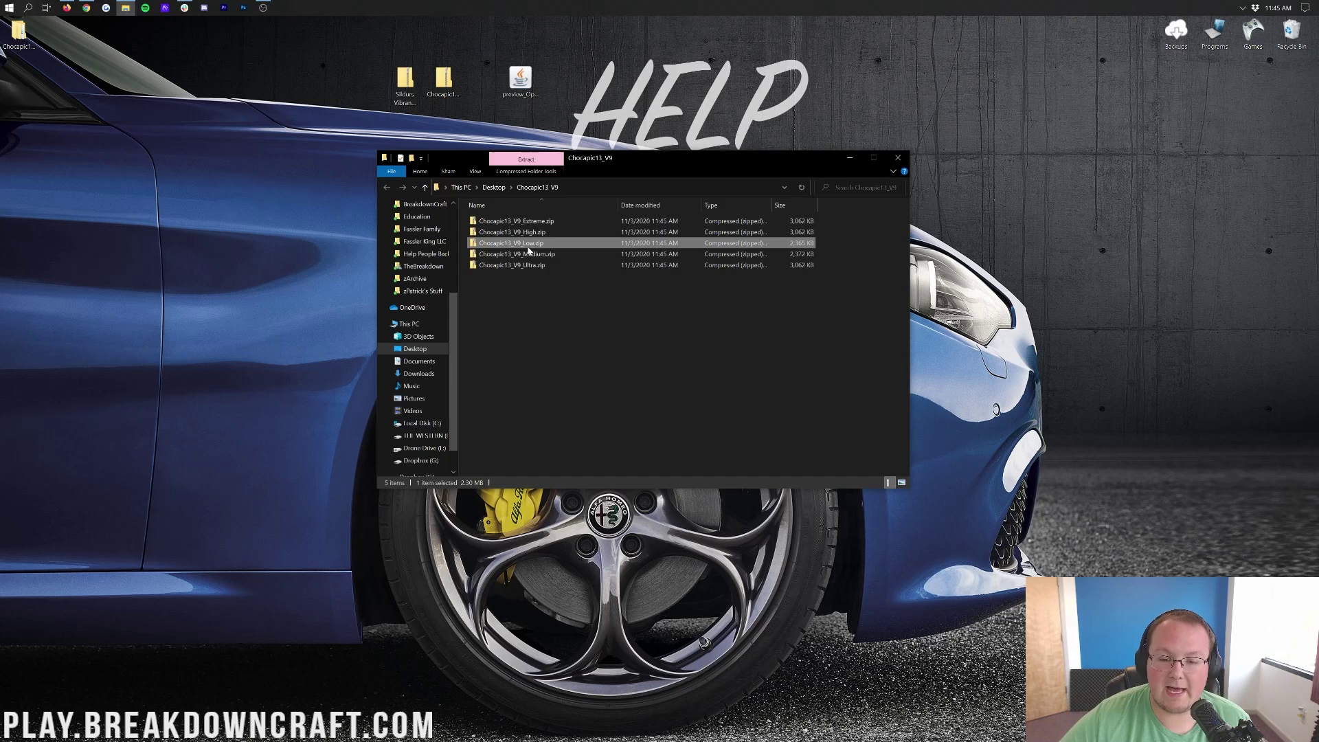
left_click_drag(545, 247, 468, 83)
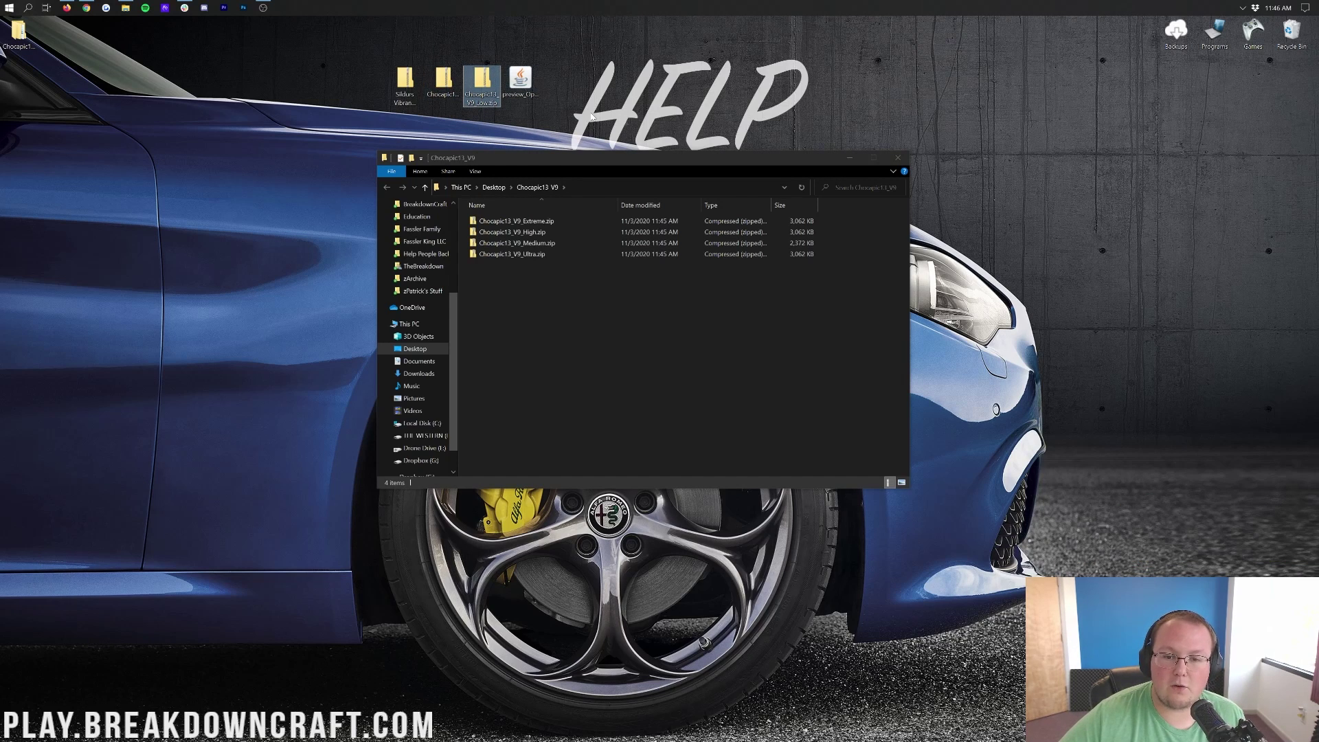
left_click(441, 80)
left_click_drag(440, 81, 1292, 31)
left_click(685, 348)
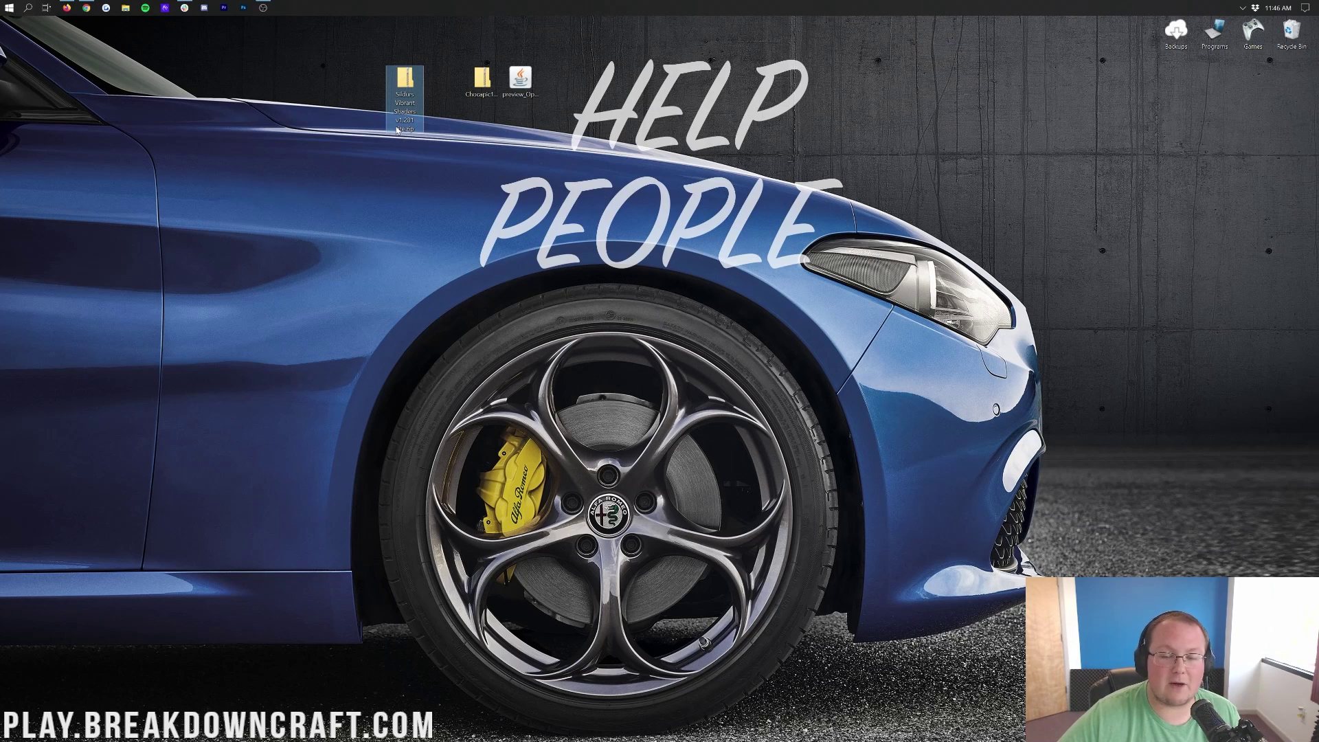
- Extract the Sildurs Vibrant Shaders v1.281 Lite zip to its suggested desktop folder
right_click(398, 92)
left_click(426, 121)
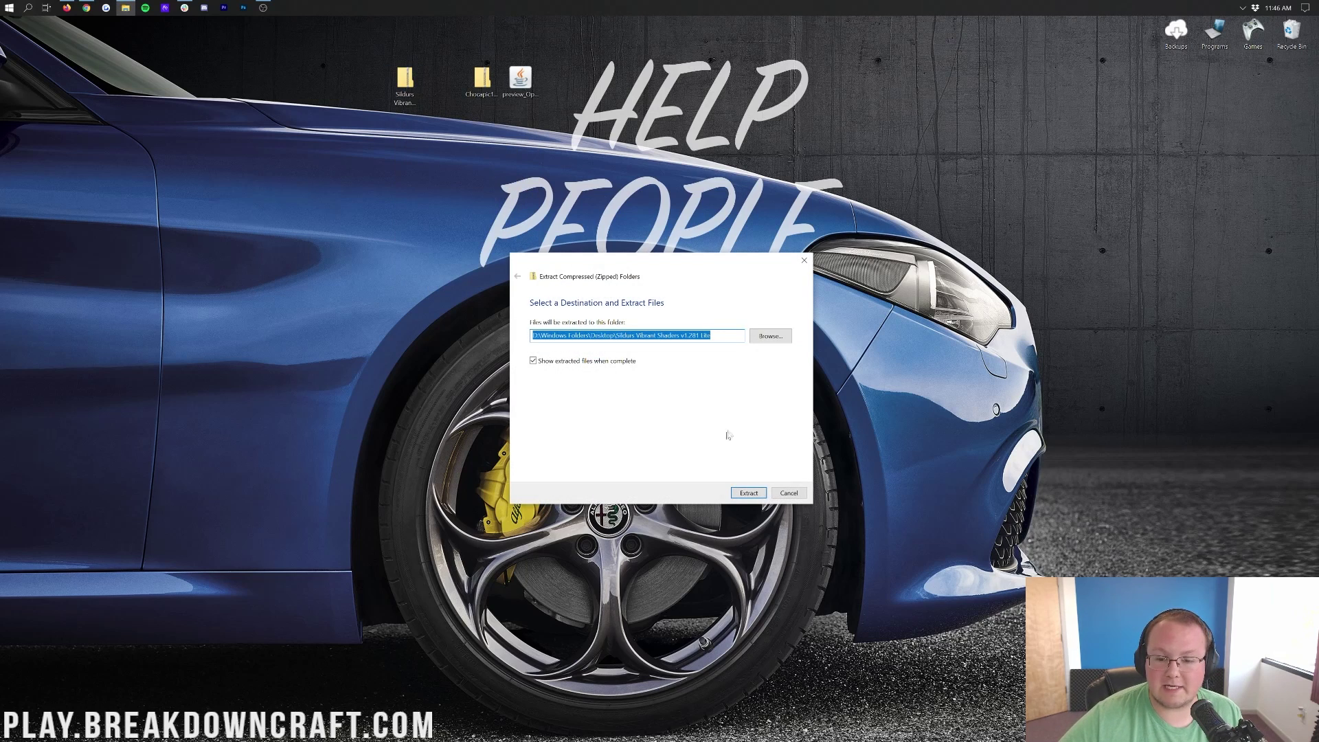
left_click(736, 493)
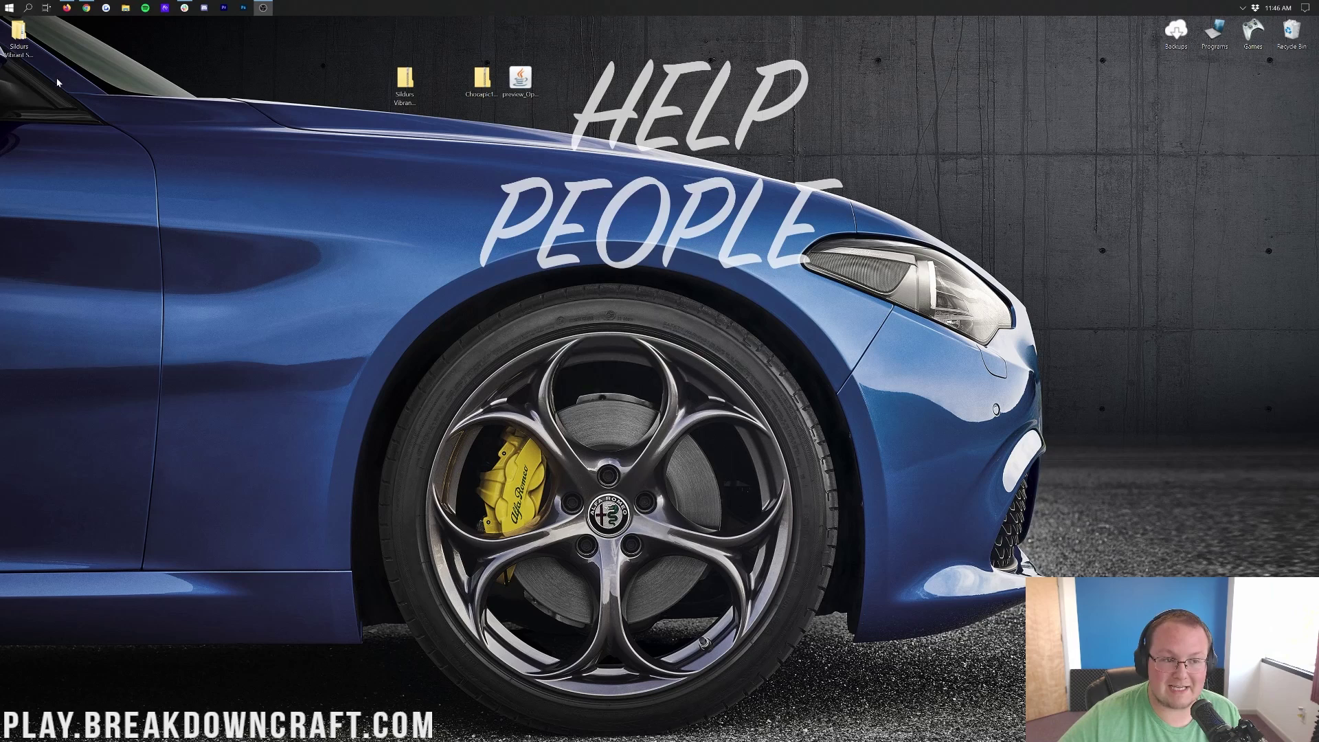
- Check the extracted folder's shaders subfolder, then close both Explorer windows
double_click(19, 31)
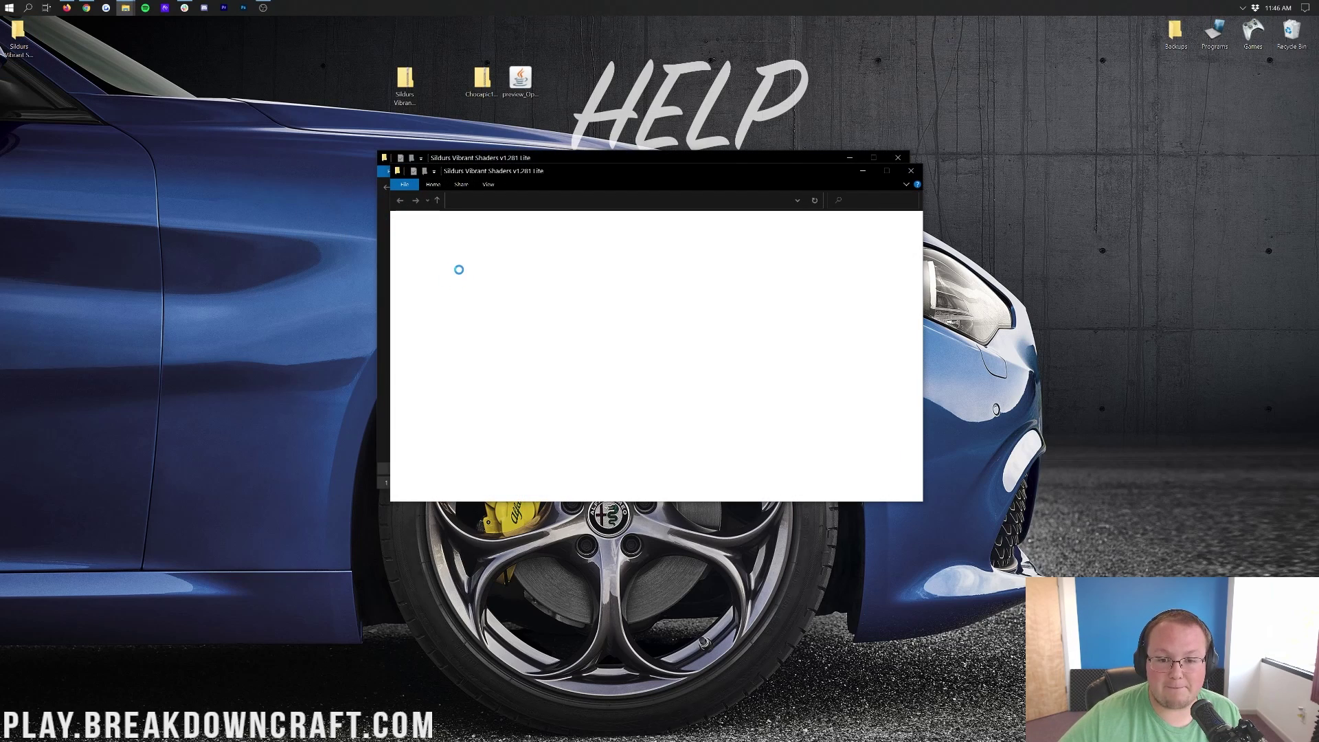
double_click(522, 233)
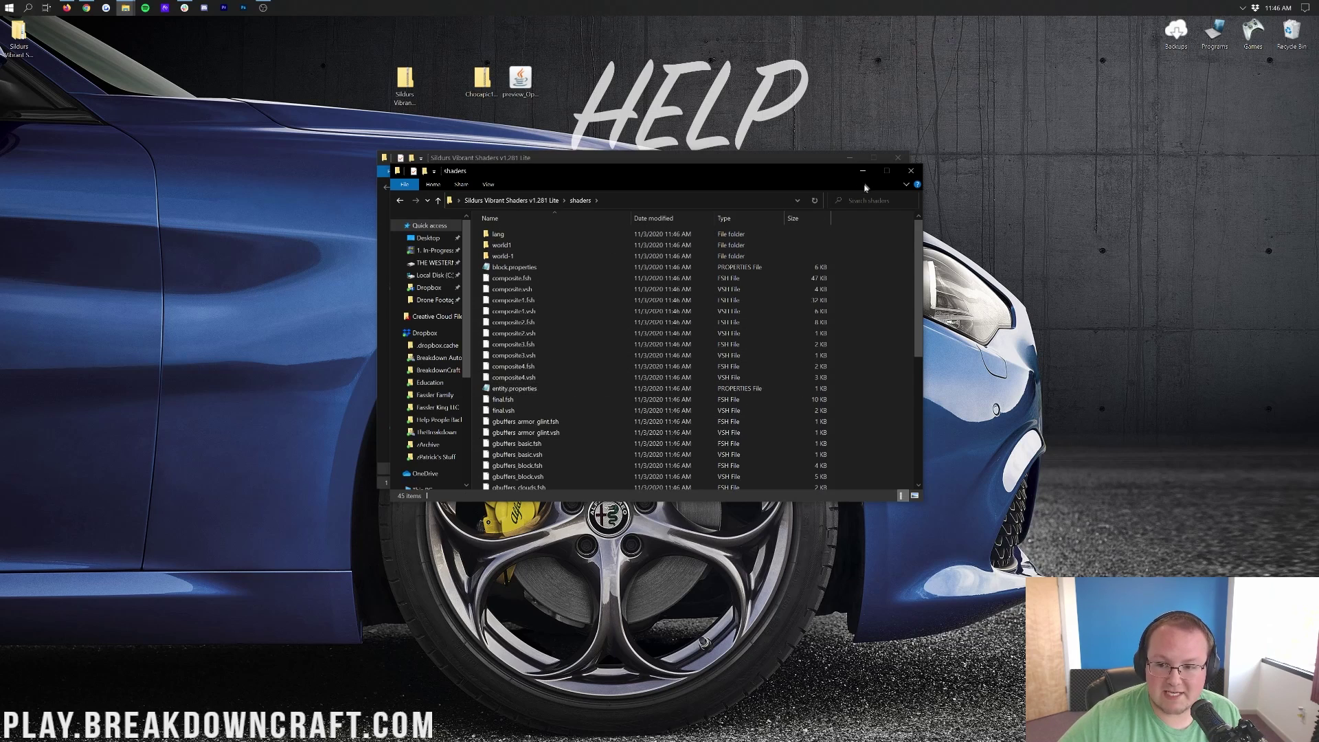
left_click(911, 171)
left_click(898, 157)
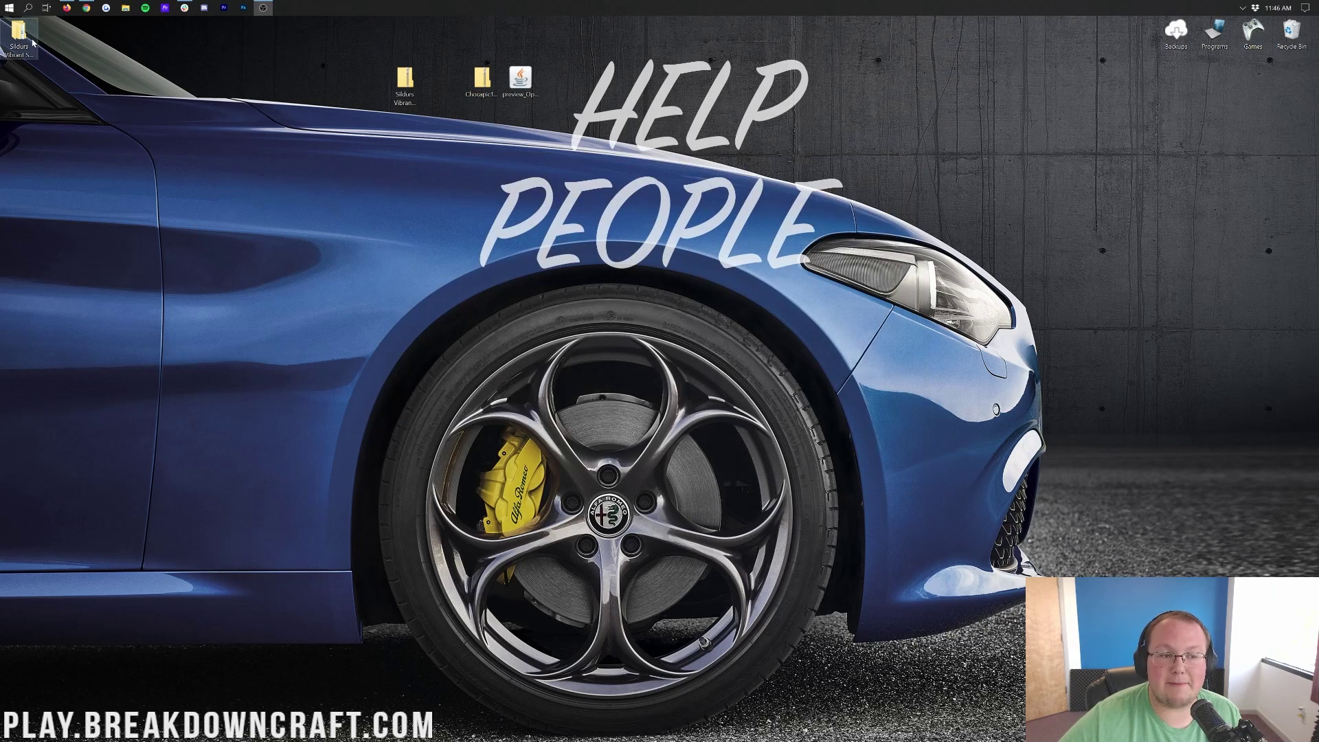
- Move the Chocapic13 zip next to the Sildurs zip on the desktop
left_click(413, 86)
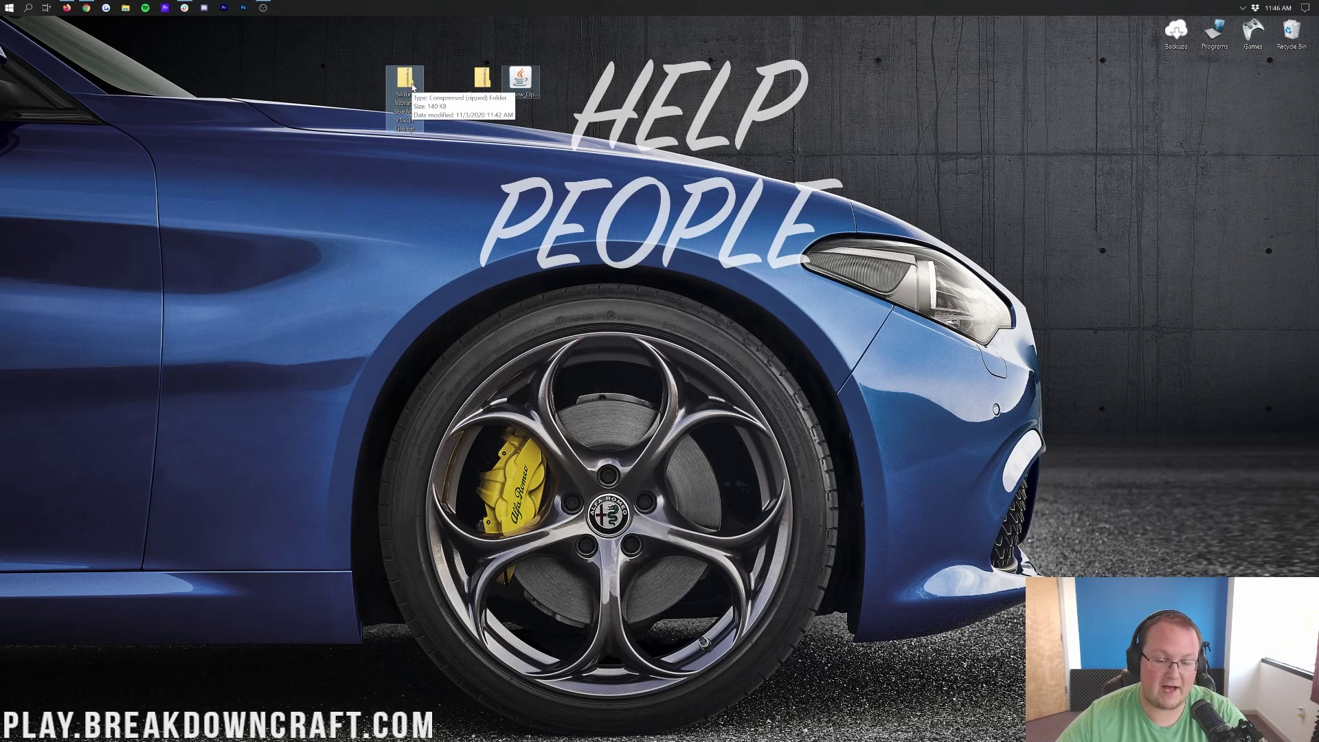
left_click(489, 204)
left_click_drag(482, 79, 444, 78)
- Check Open with options for the OptiFine jar, cancel, and return to Chrome's Chocapic13' page
left_click(519, 83)
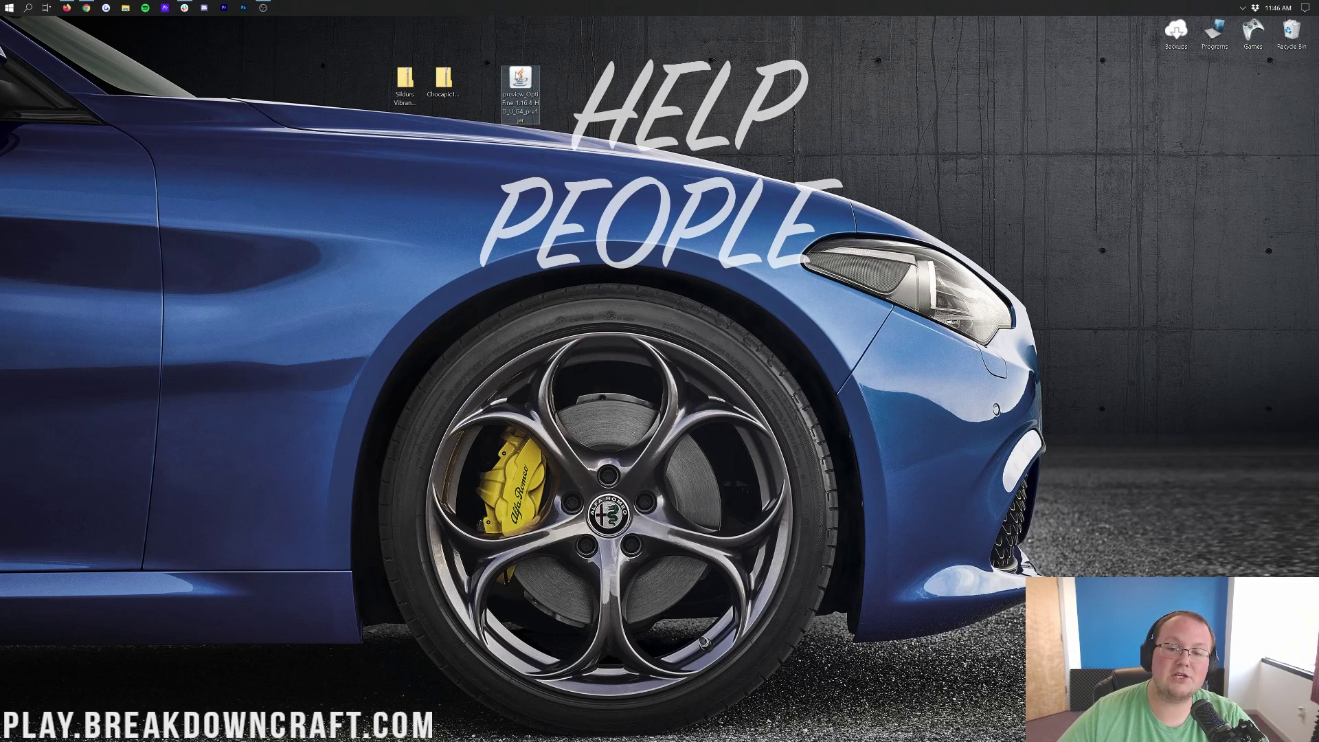
right_click(524, 85)
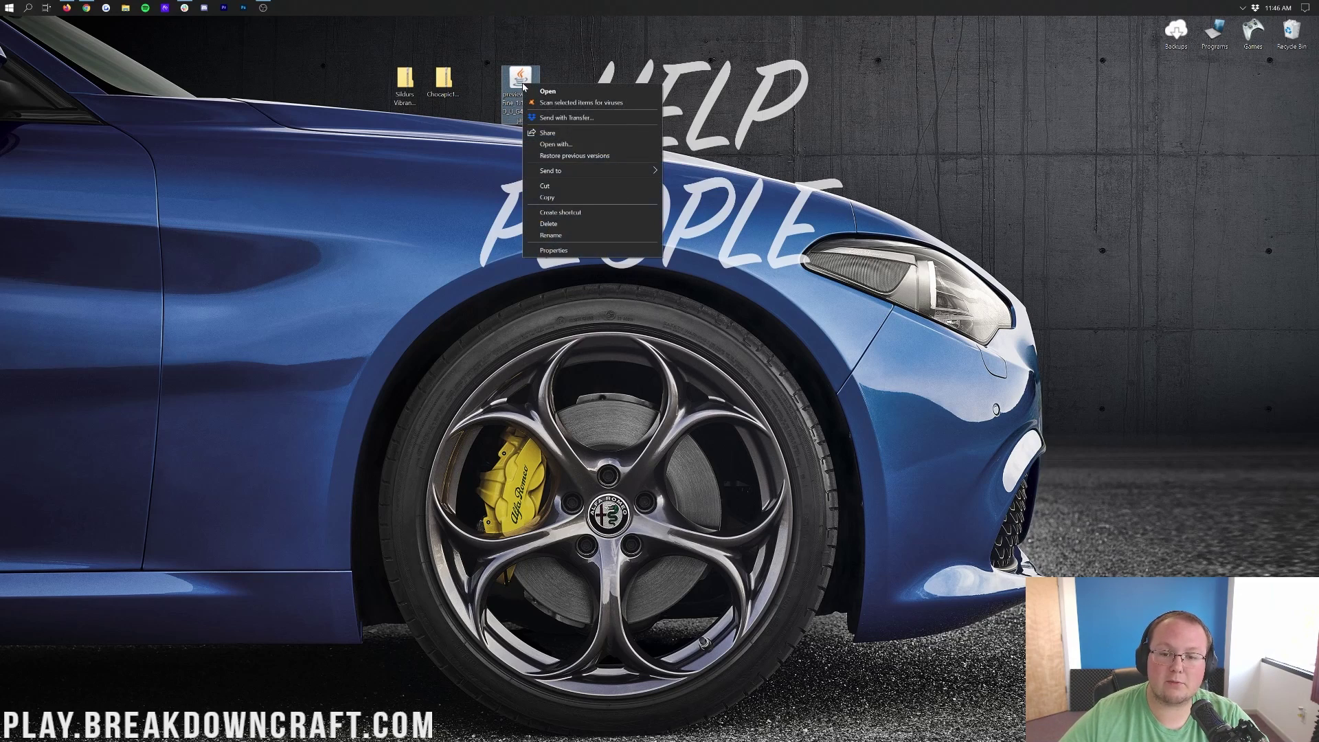
left_click(549, 144)
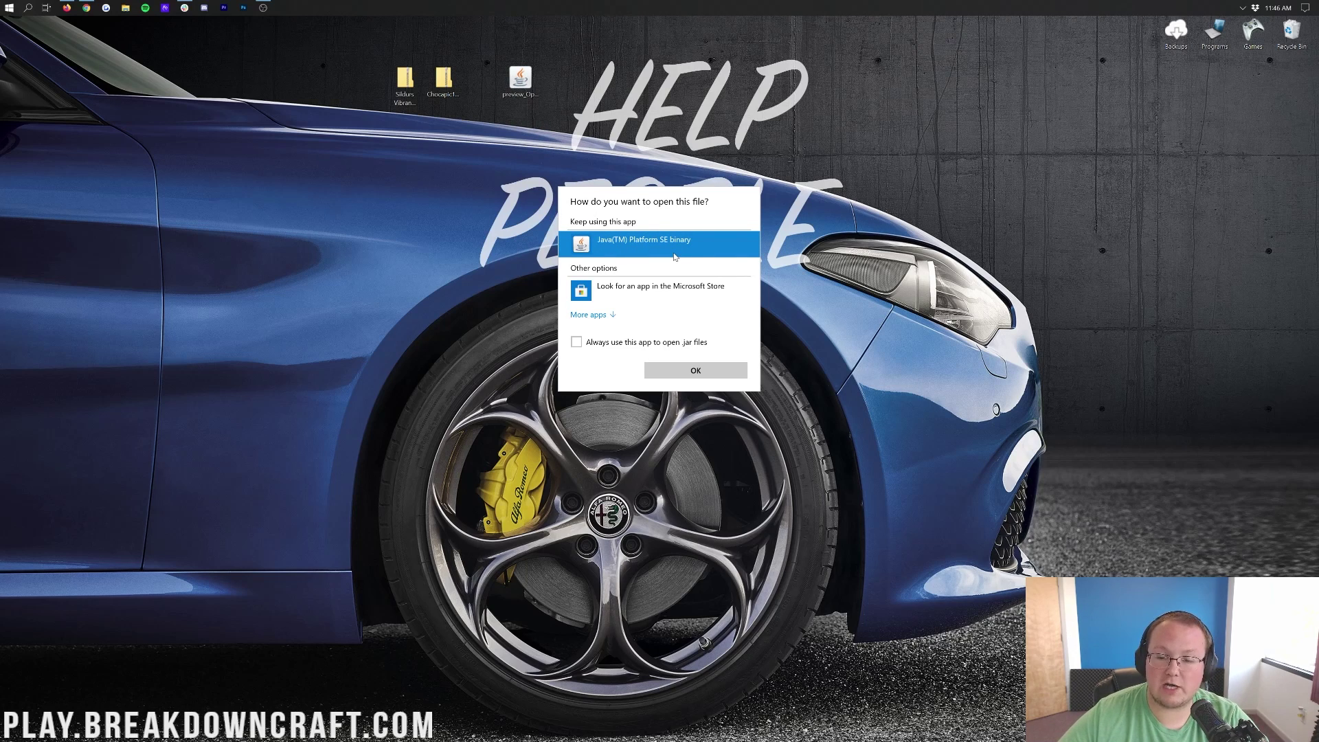
left_click(348, 172)
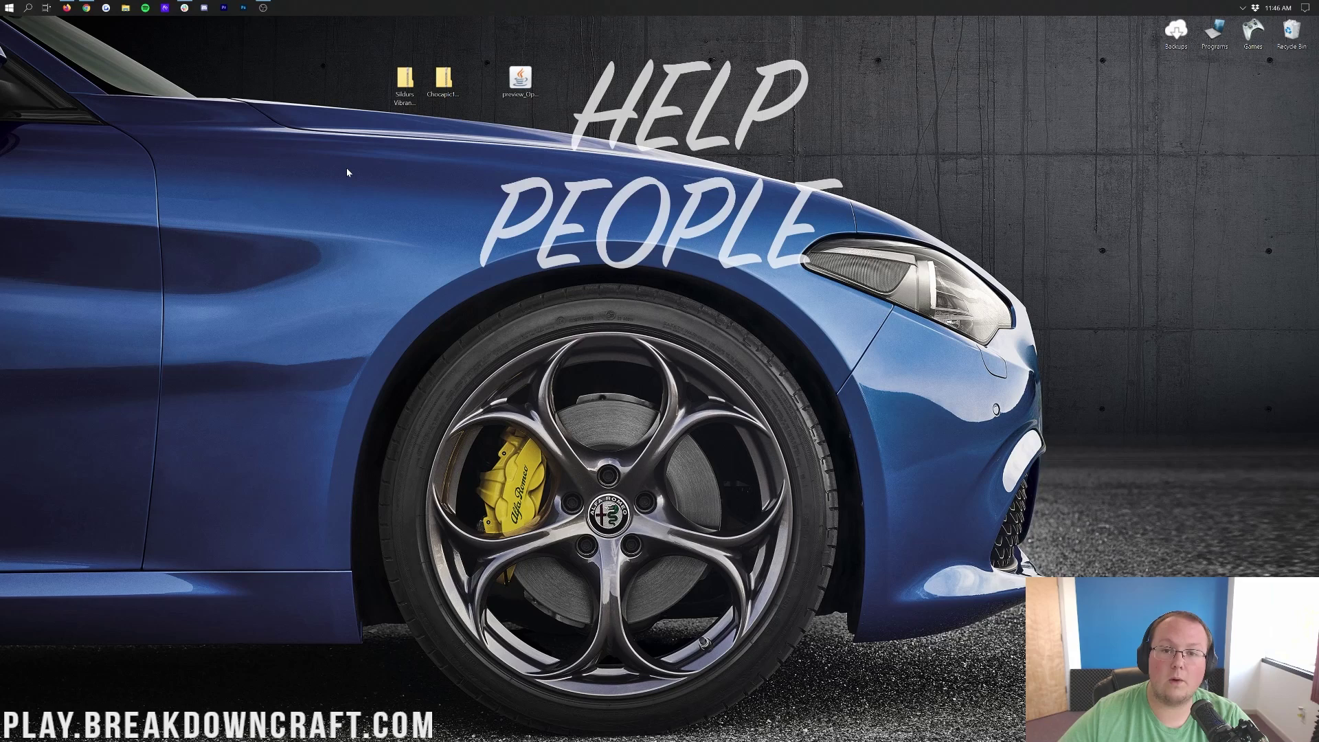
left_click(87, 7)
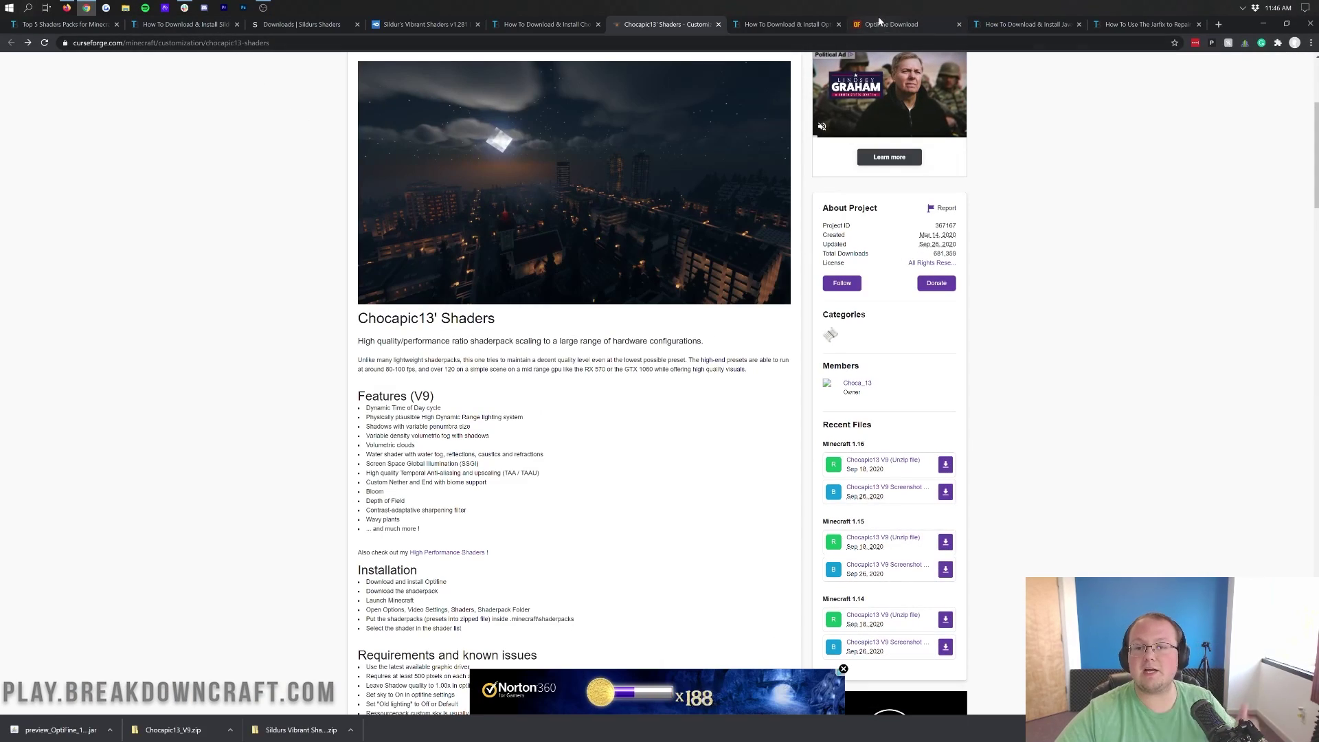
- Read through TheBreakdown.xyz's Java install guide and Jarfix article, then minimize Chrome
left_click(993, 27)
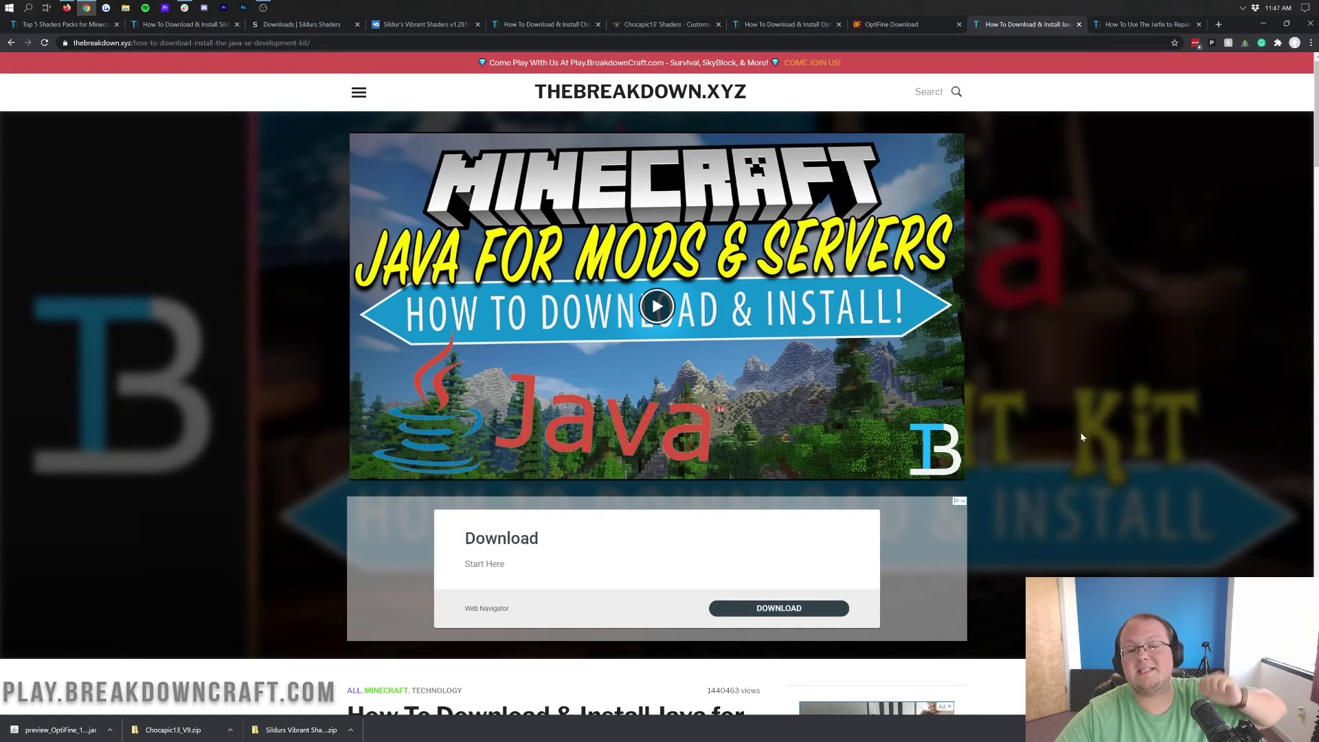
scroll(1059, 389, "down", 6)
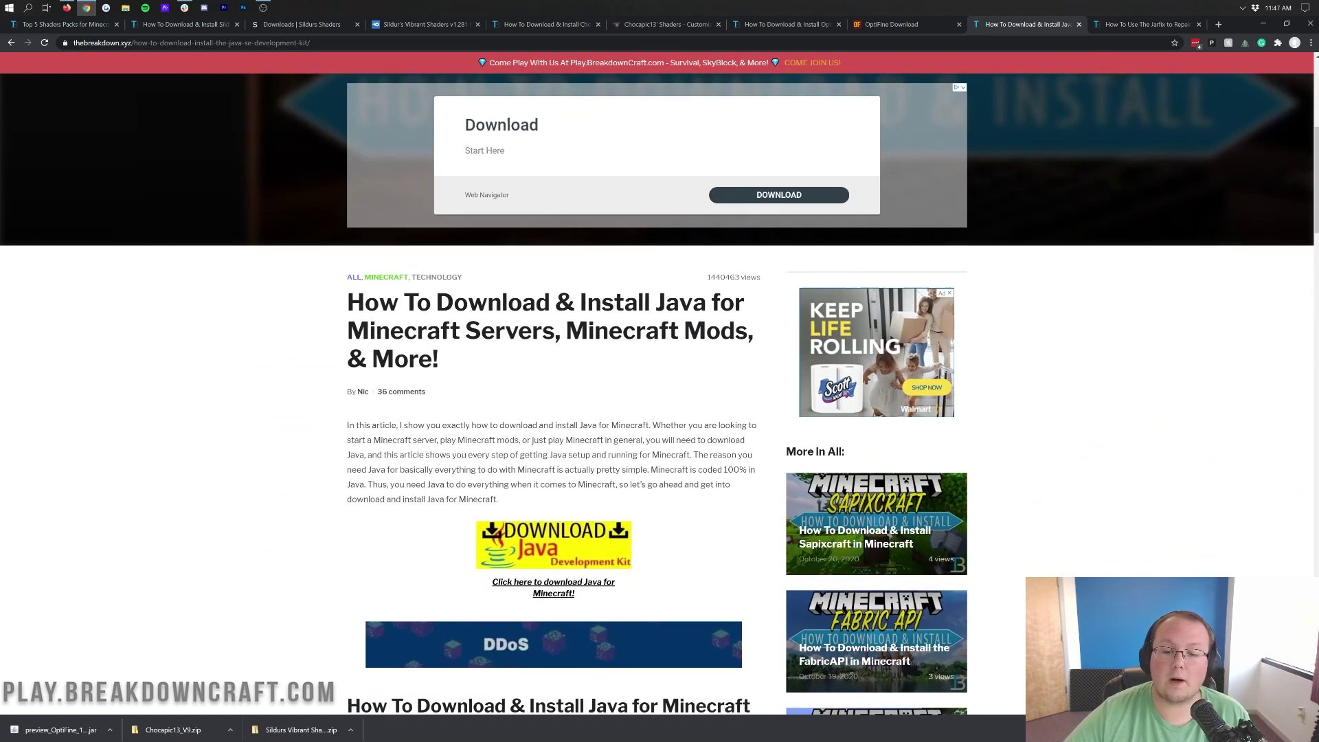
left_click_drag(756, 707, 796, 341)
left_click(764, 342)
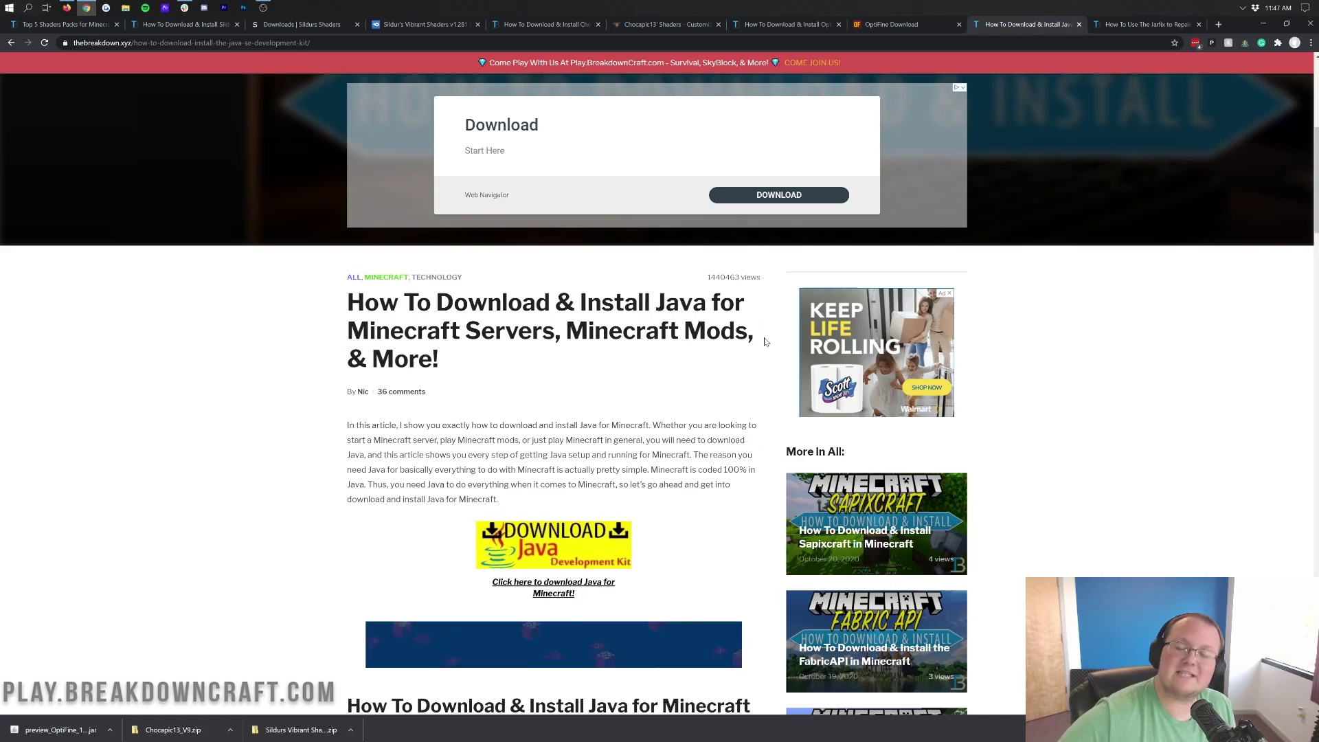
scroll(678, 290, "down", 9)
scroll(678, 290, "down", 12)
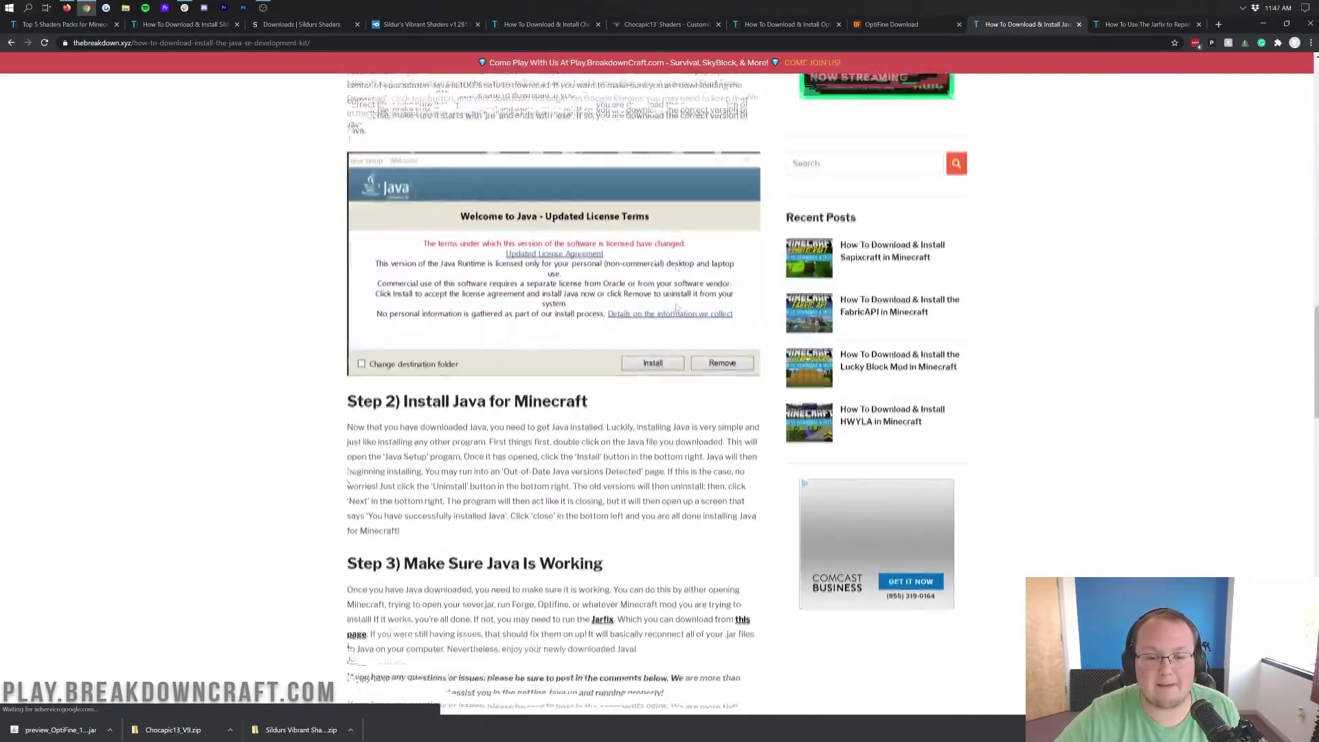
scroll(674, 273, "up", 11)
scroll(673, 274, "up", 9)
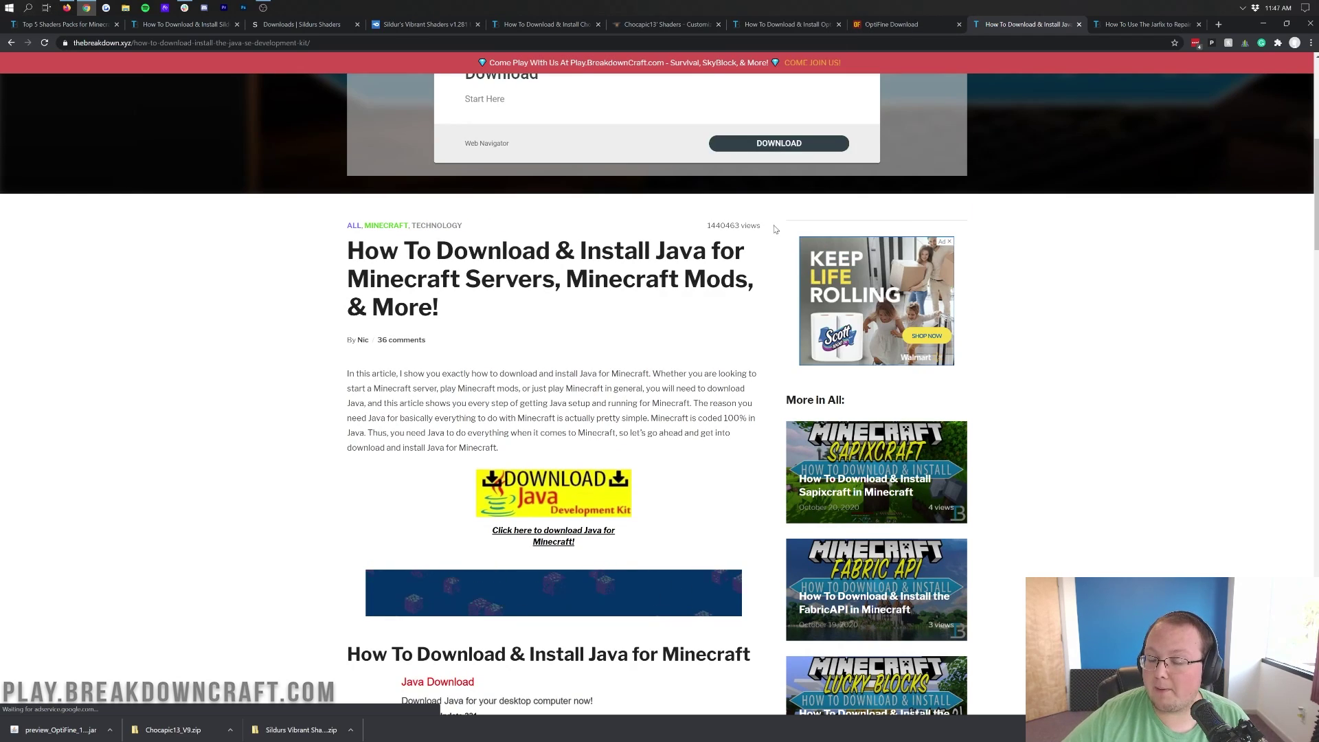
left_click(1101, 24)
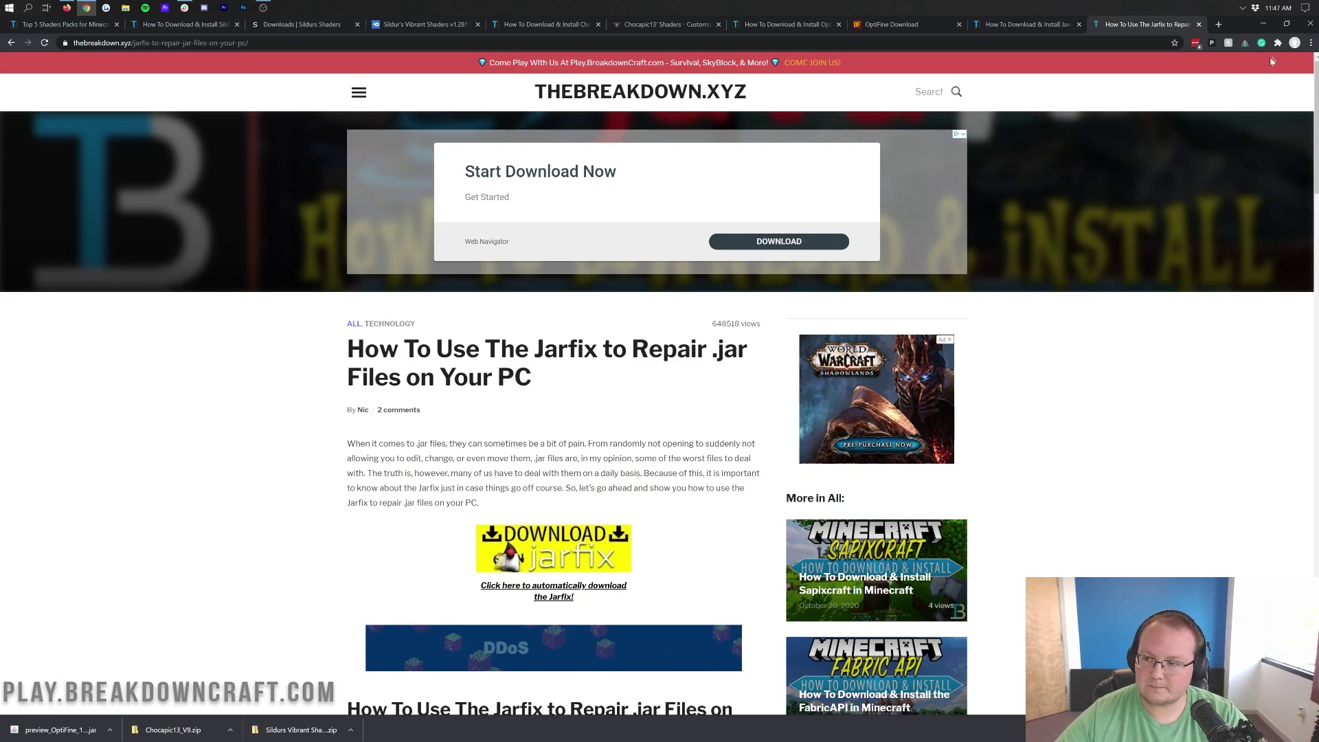
left_click(1263, 24)
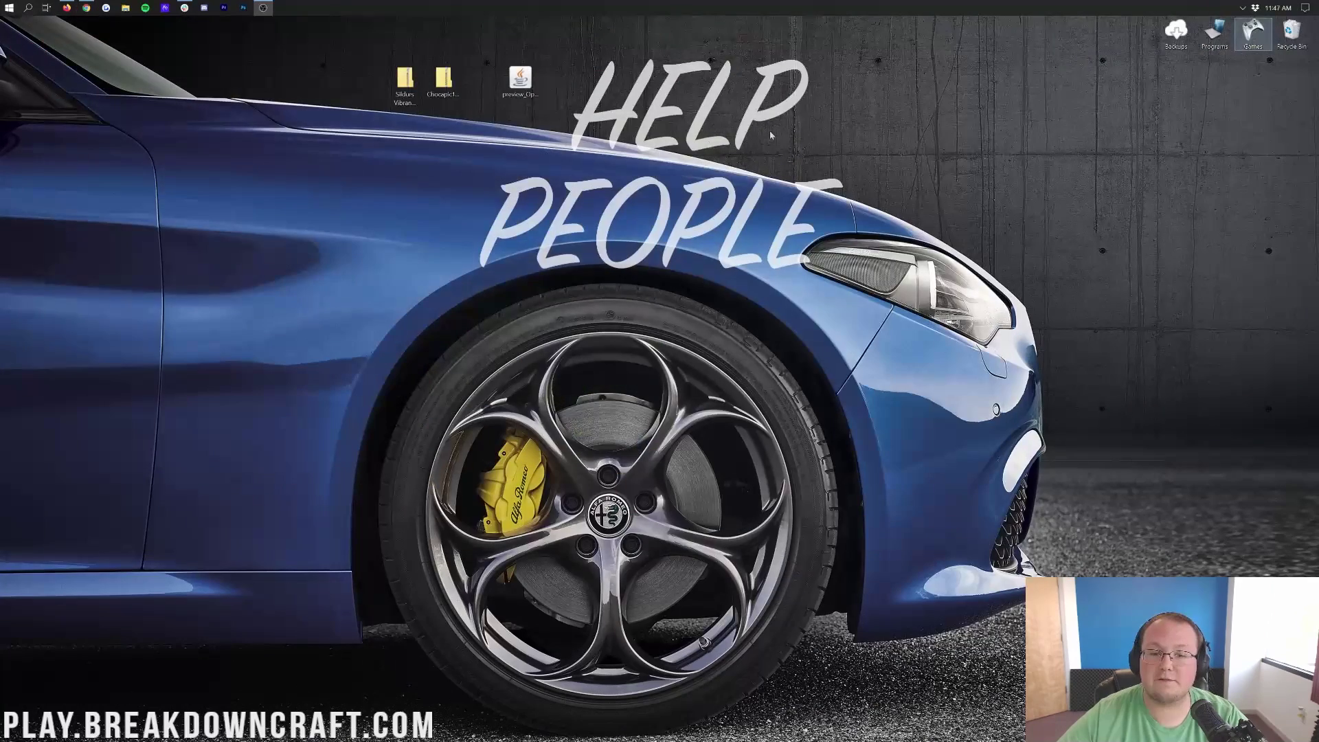
- Run the OptiFine jar with Java and install OptiFine HD Ultra G4 pre1 for Minecraft 1.16.4
right_click(518, 81)
left_click(554, 144)
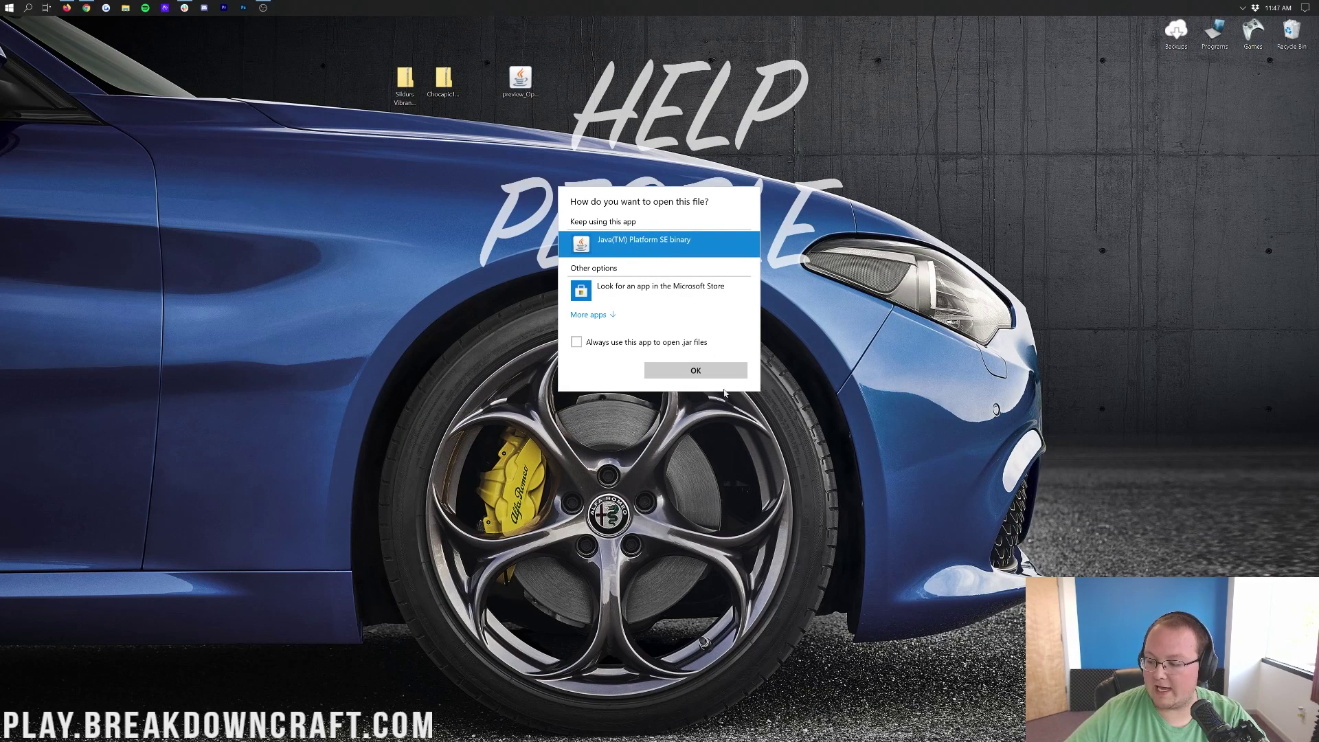
left_click(577, 342)
left_click(681, 369)
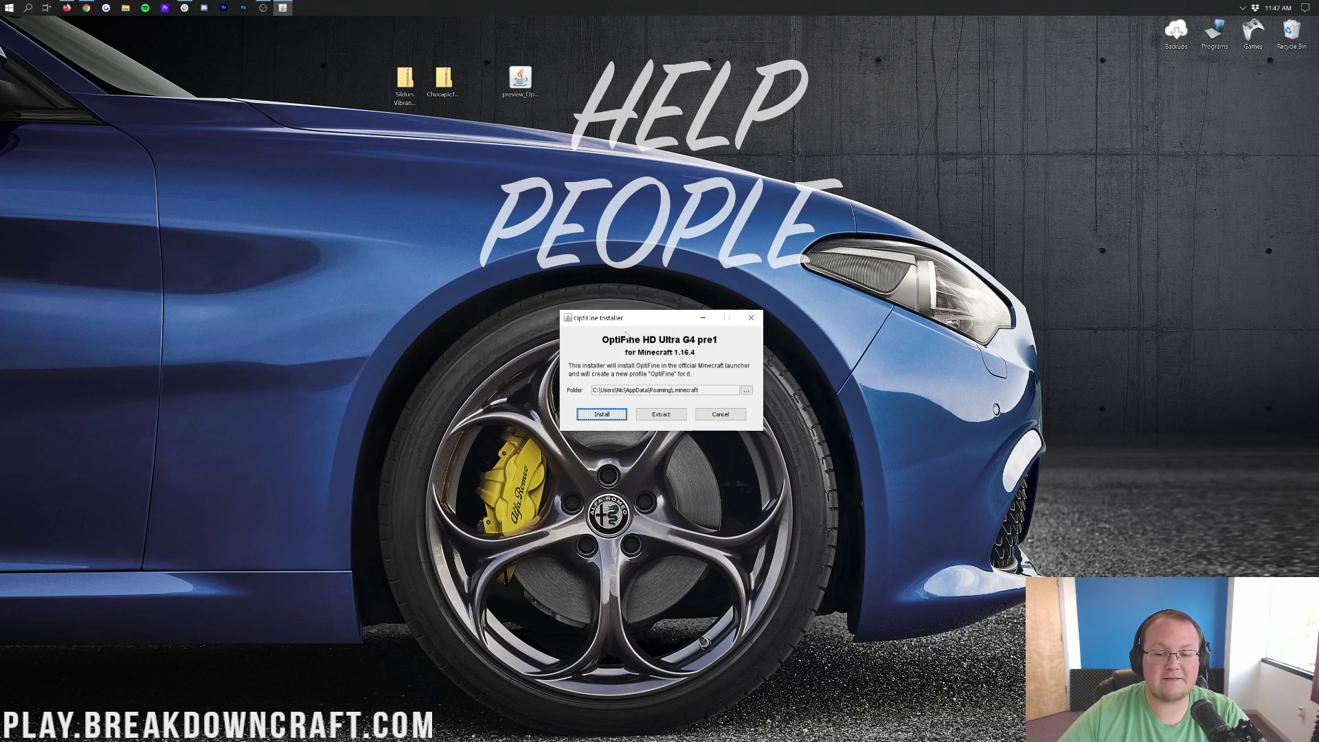
left_click(604, 416)
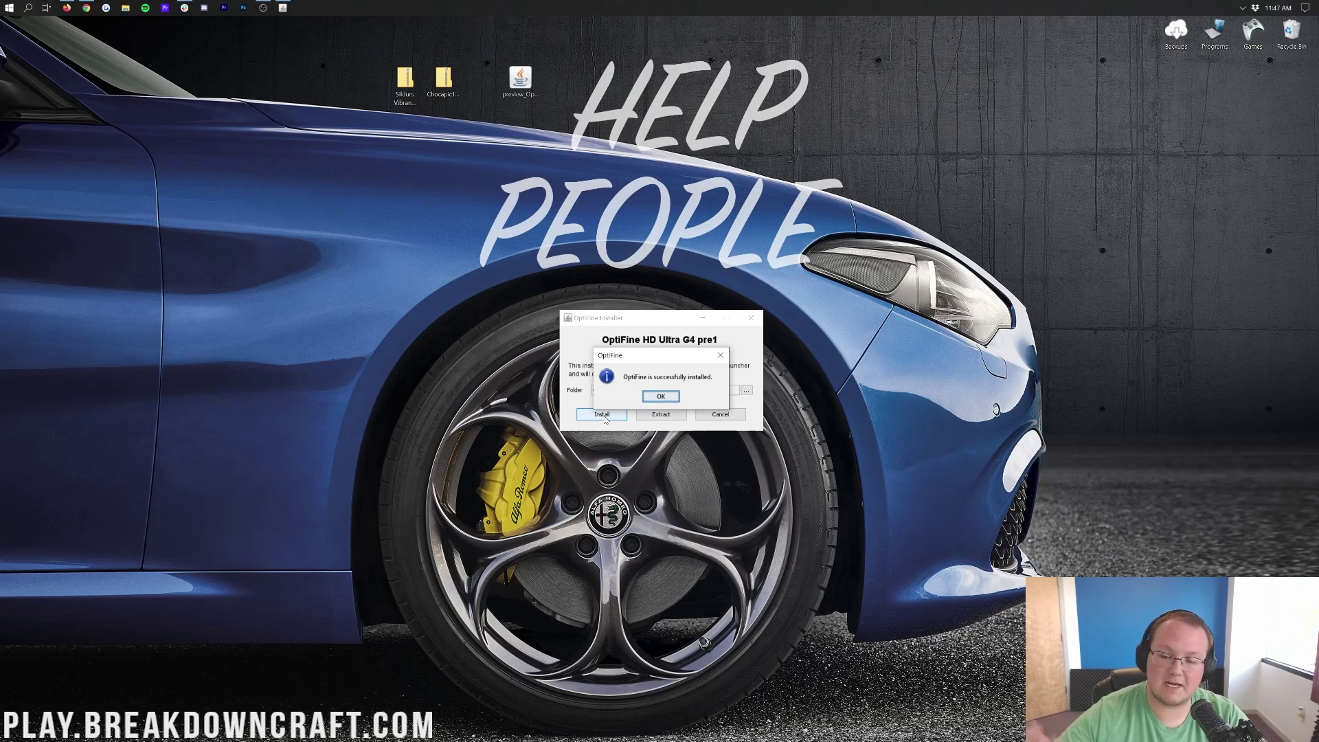
left_click(659, 396)
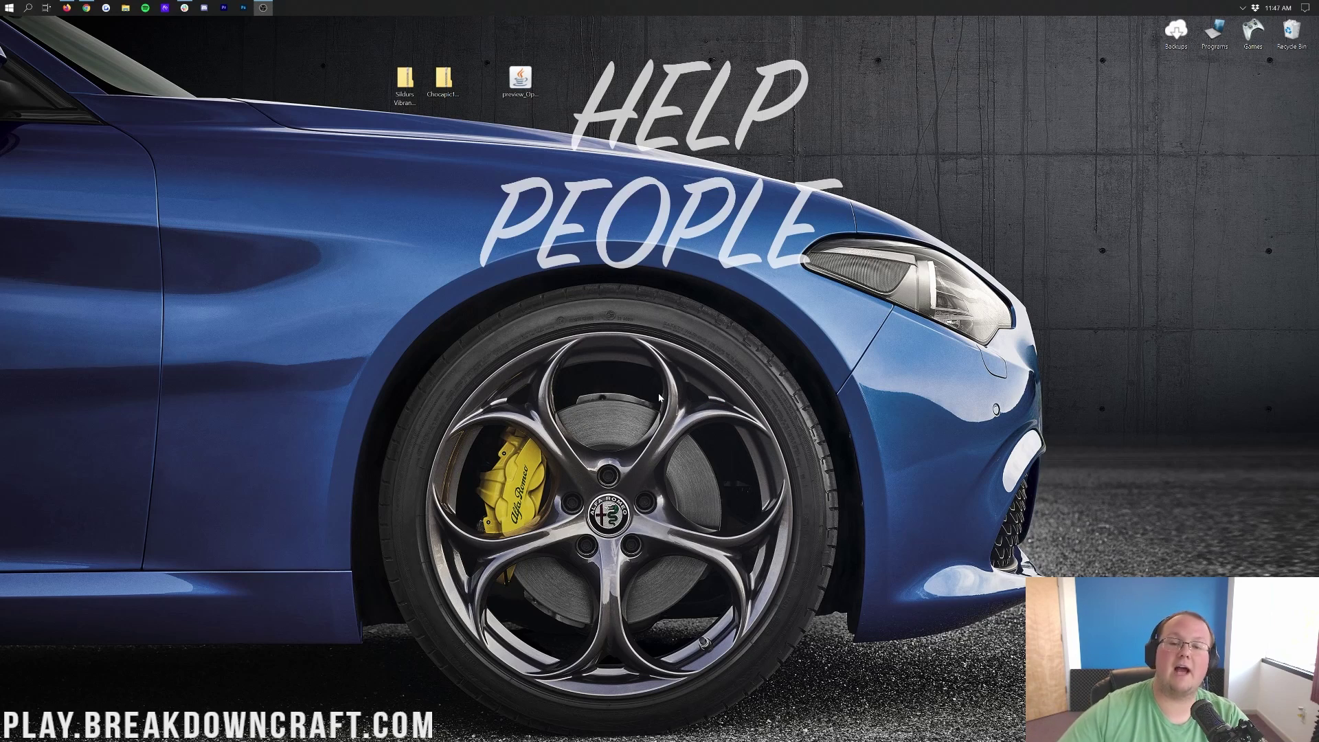
- Delete the OptiFine jar, tidy the shader zips, and launch Minecraft Launcher from Start search
left_click_drag(520, 81, 1290, 31)
left_click_drag(539, 120, 483, 79)
key("super")
type("mine")
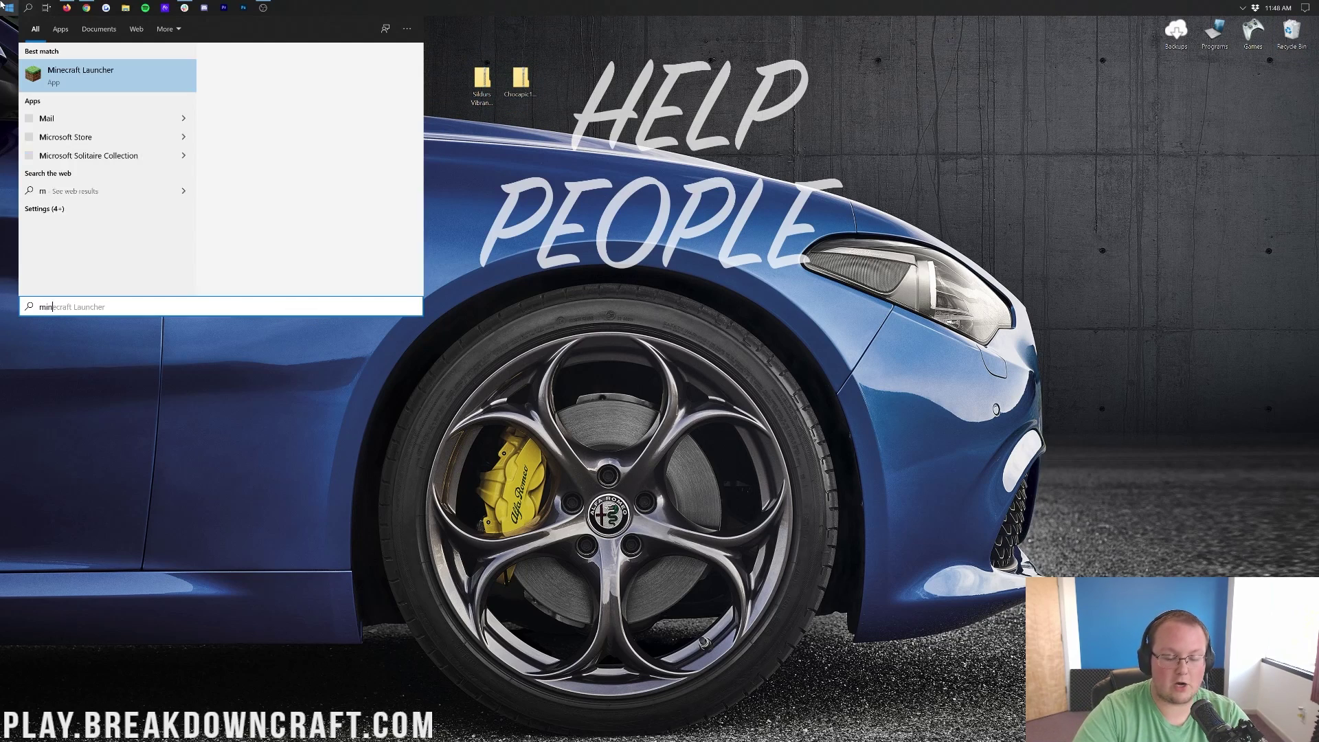
left_click(83, 64)
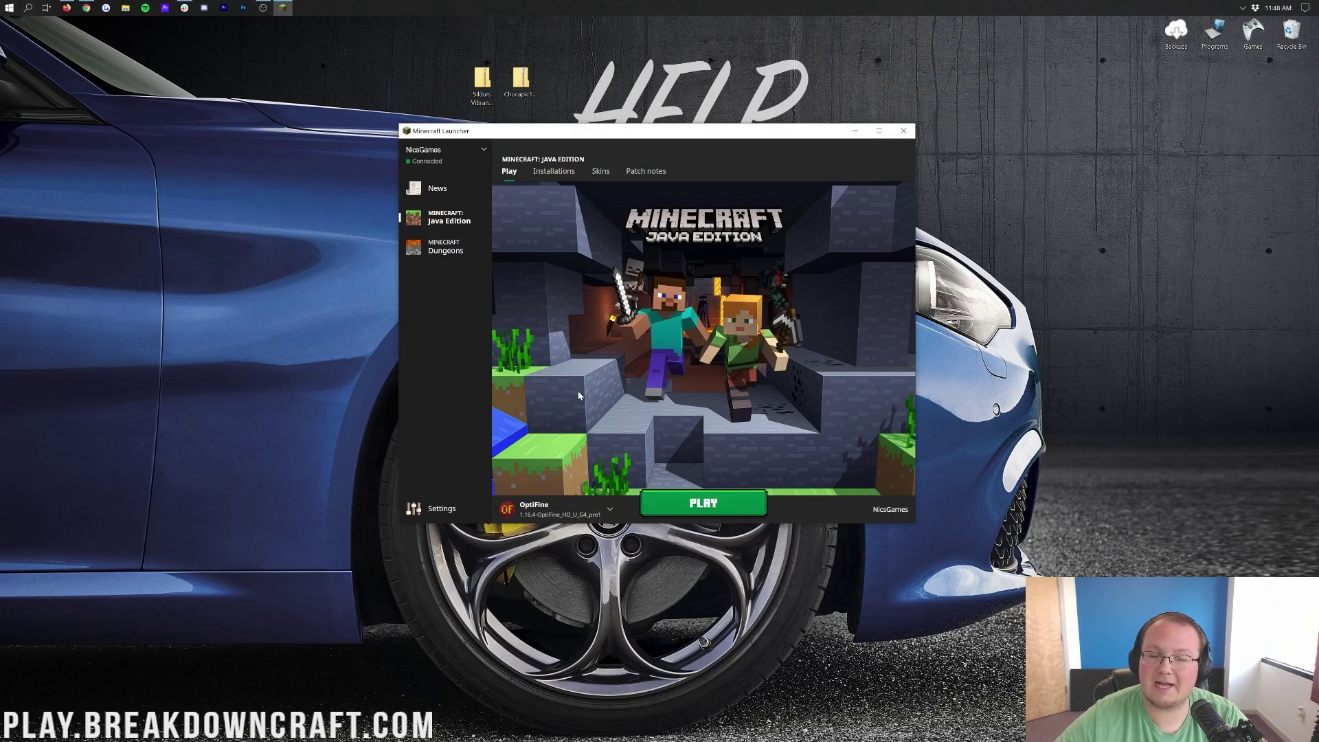
- Keep OptiFine as the selected installation and open the Installations list
left_click(563, 515)
left_click(567, 517)
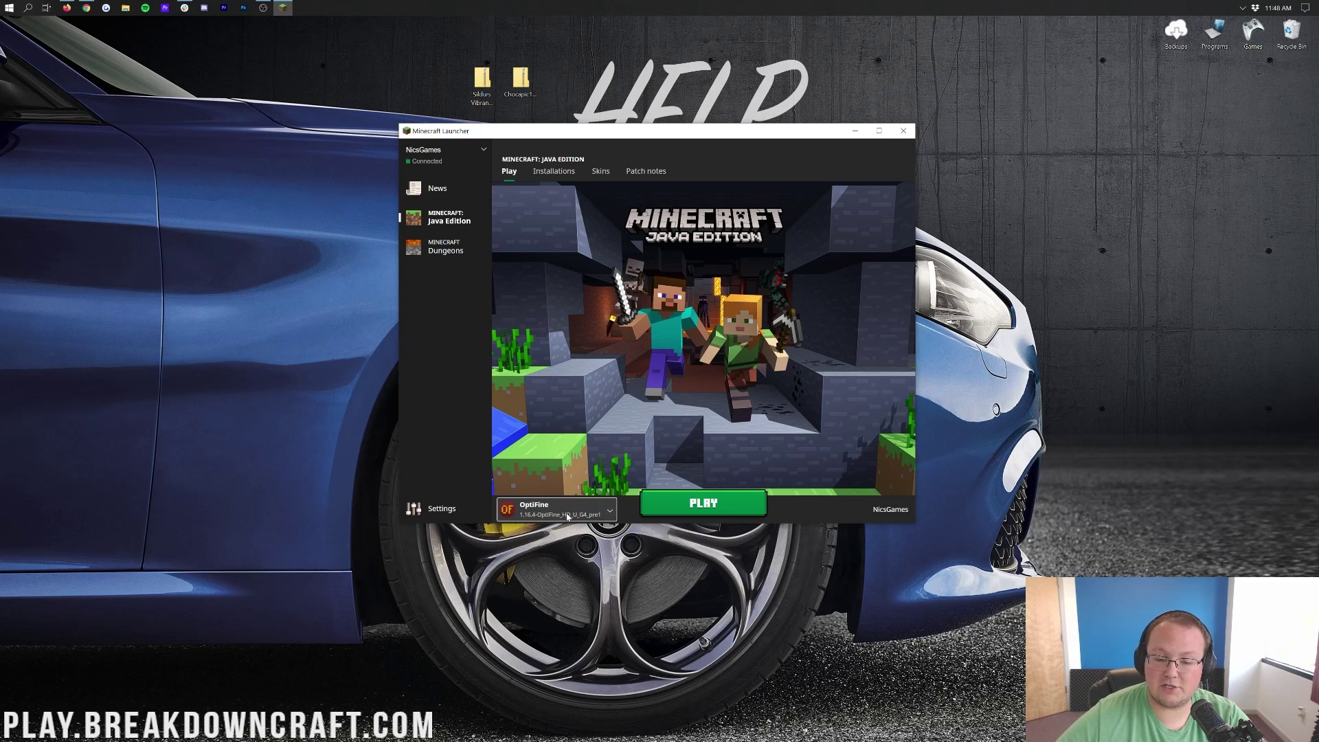
left_click(607, 514)
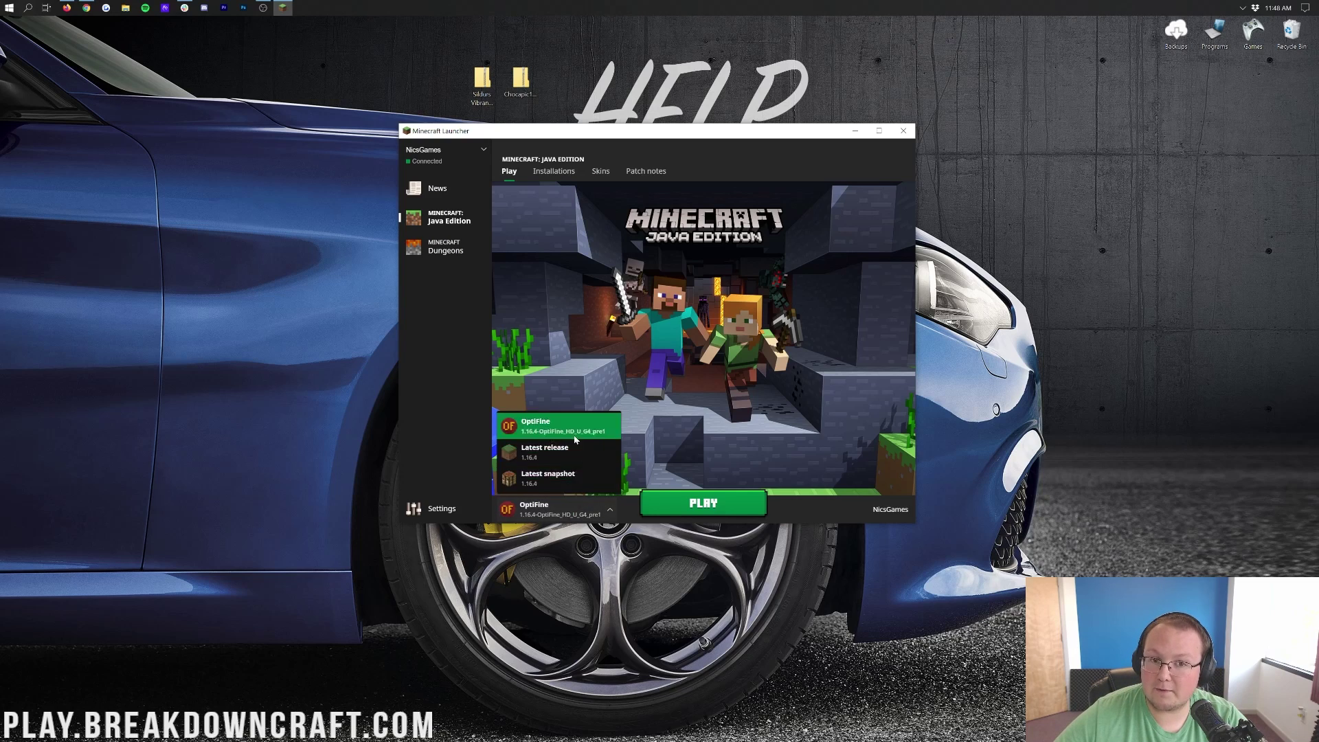
left_click(548, 438)
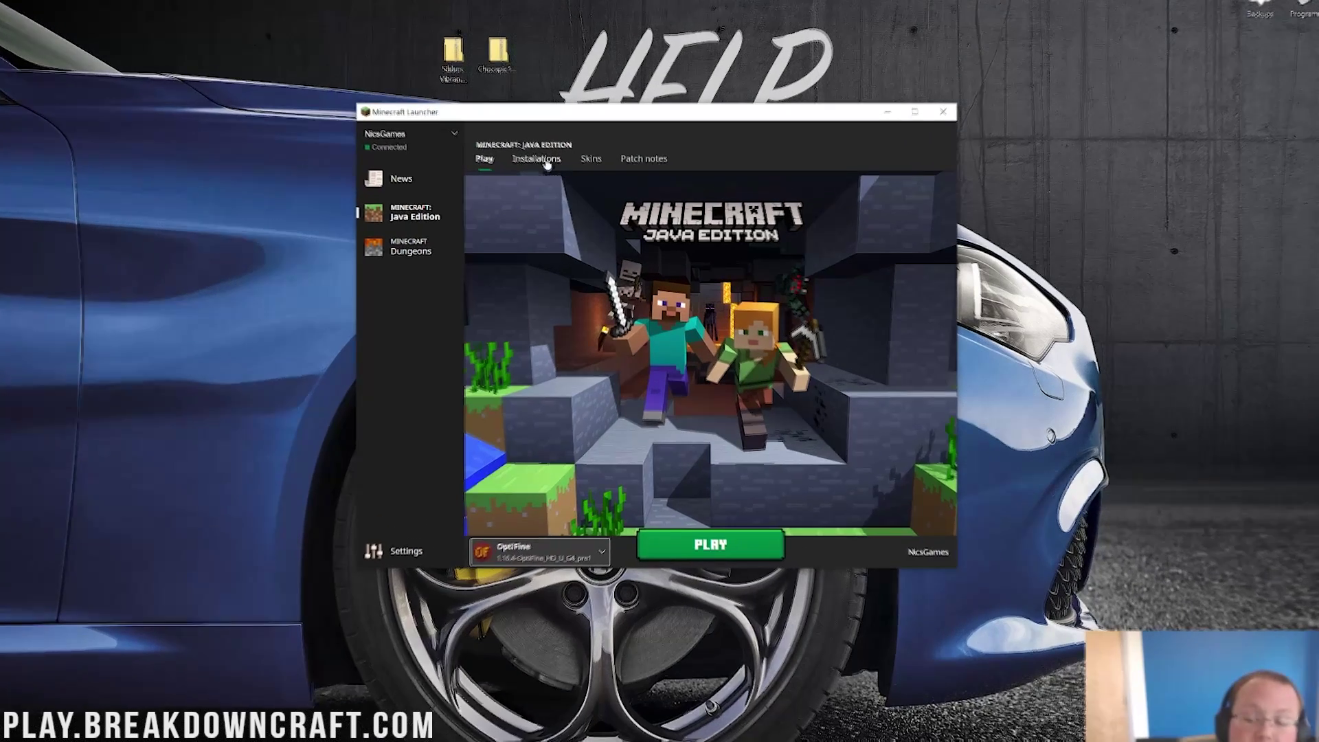
left_click(553, 172)
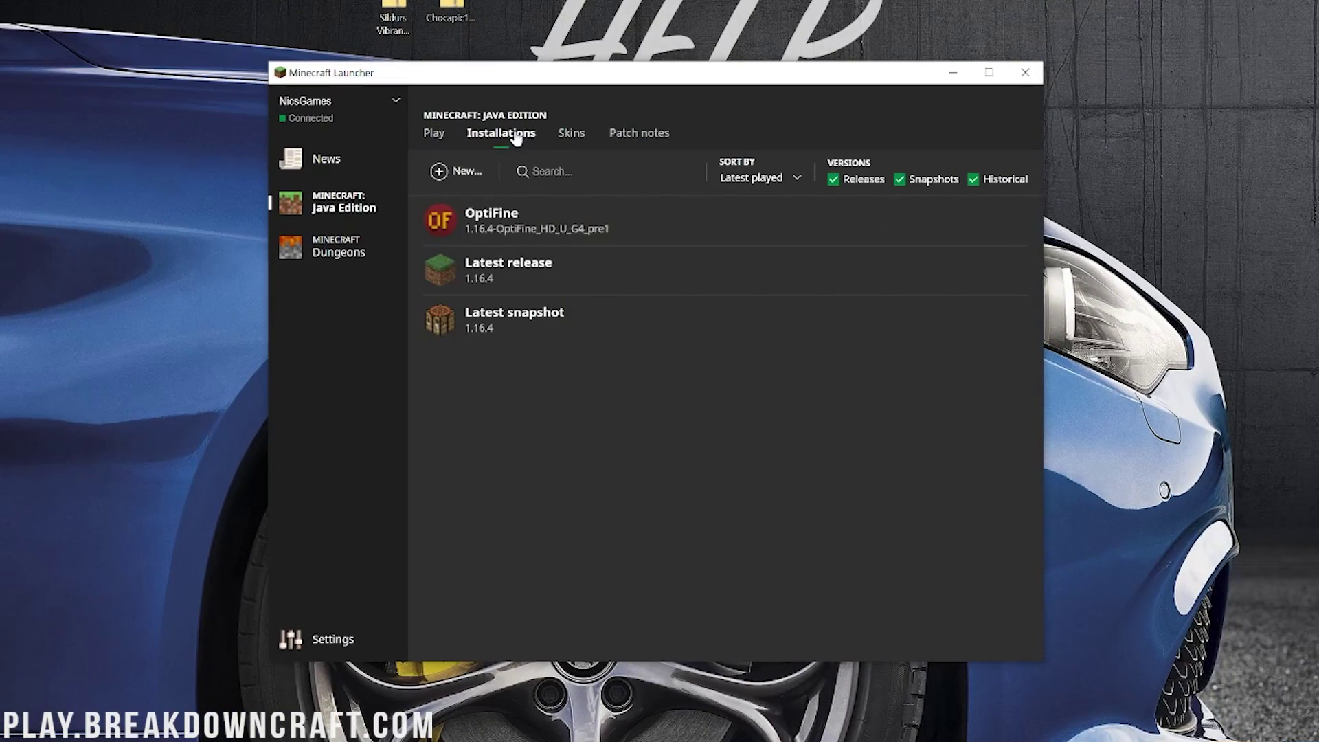
- Start a new installation and name it Play.BreakdownCraft.com
left_click(438, 172)
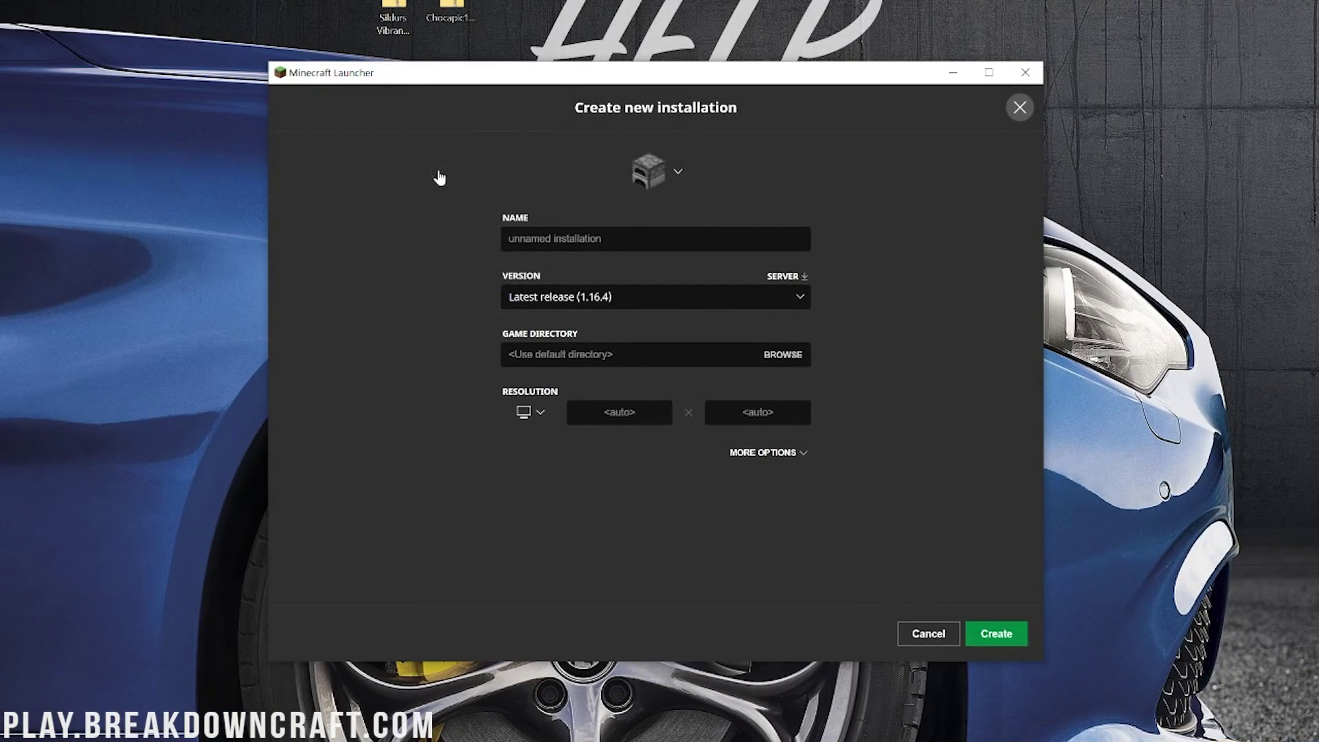
left_click(556, 239)
type("Play")
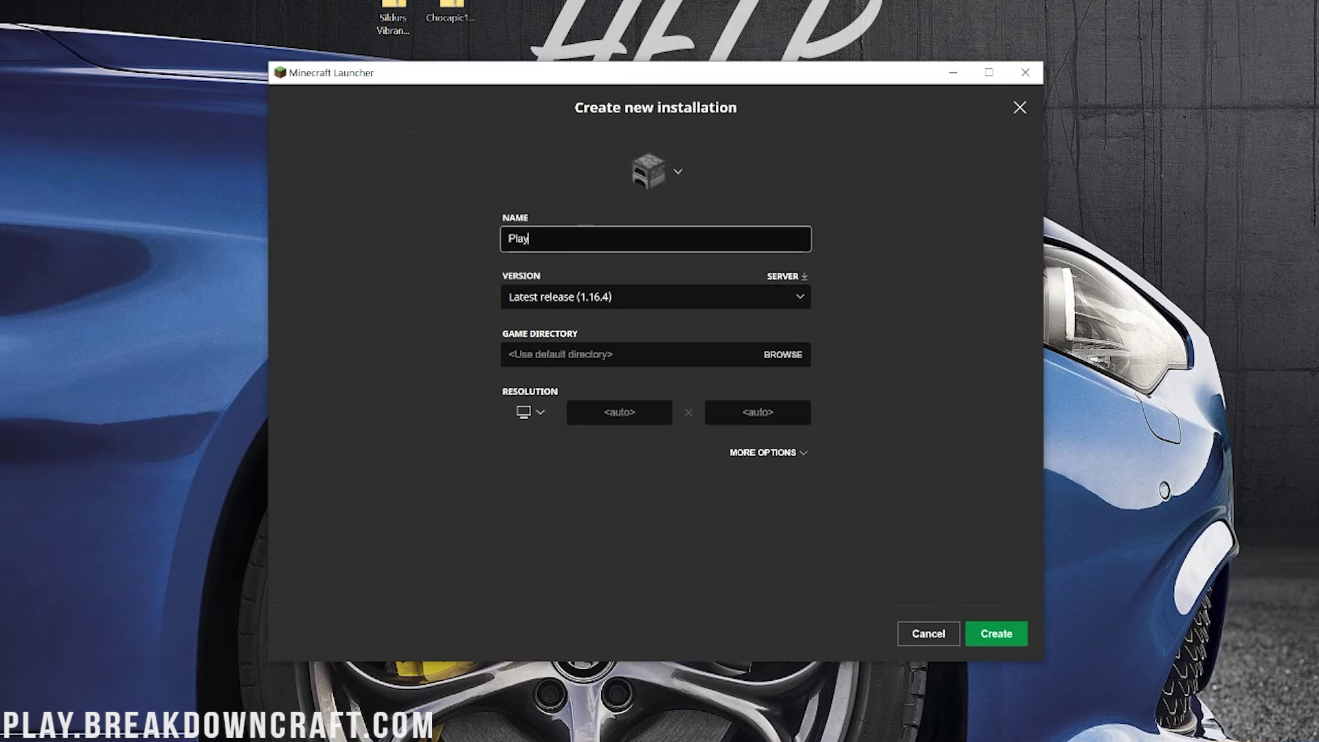
type(".BreakdownCraft.com")
key("ctrl+a")
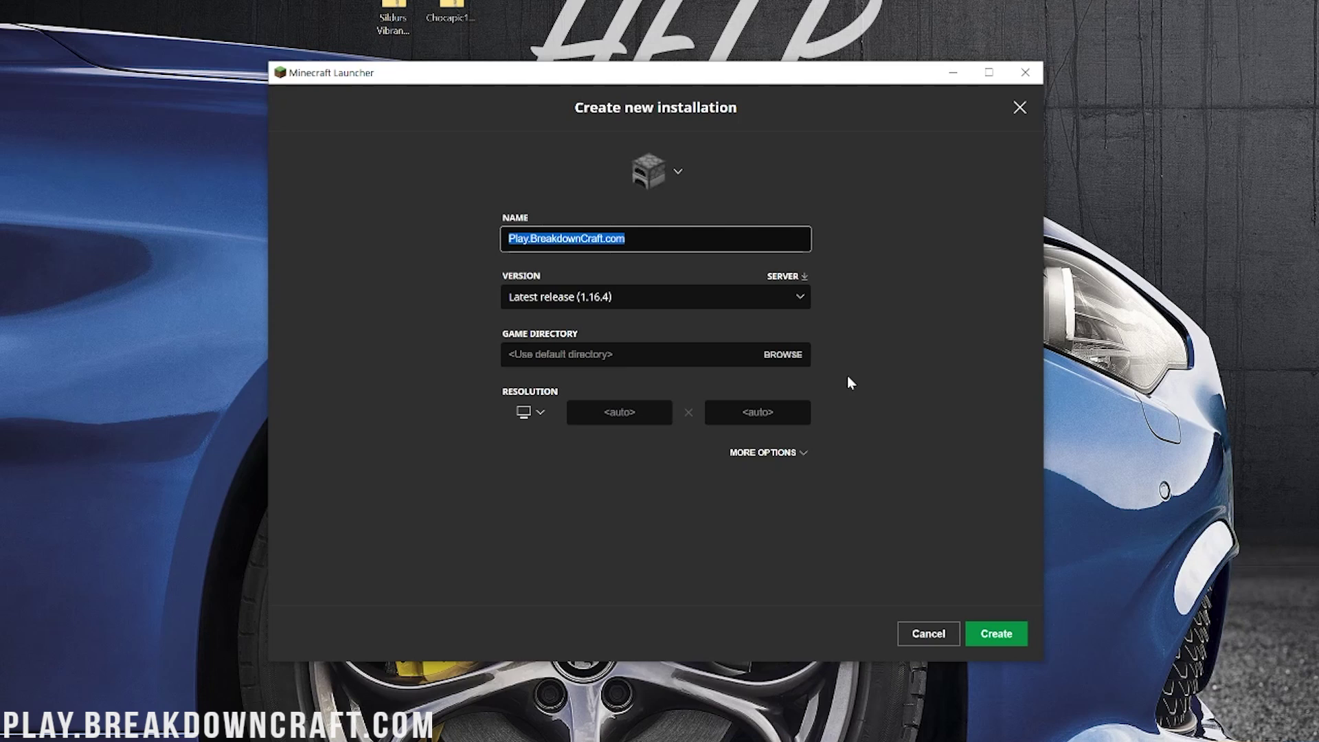
left_click(390, 256)
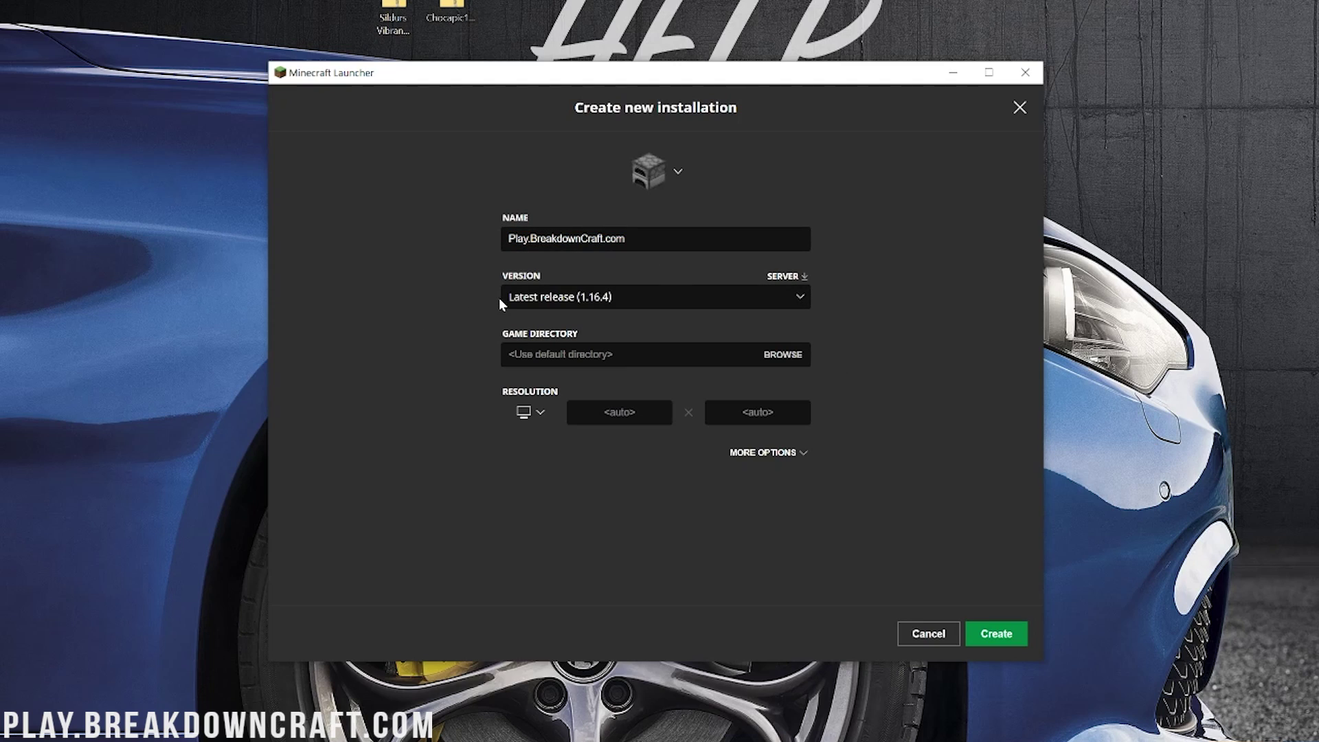
- Set the installation's version to release 1.16.4-OptiFine_HD_U_G4_pre1
left_click(578, 299)
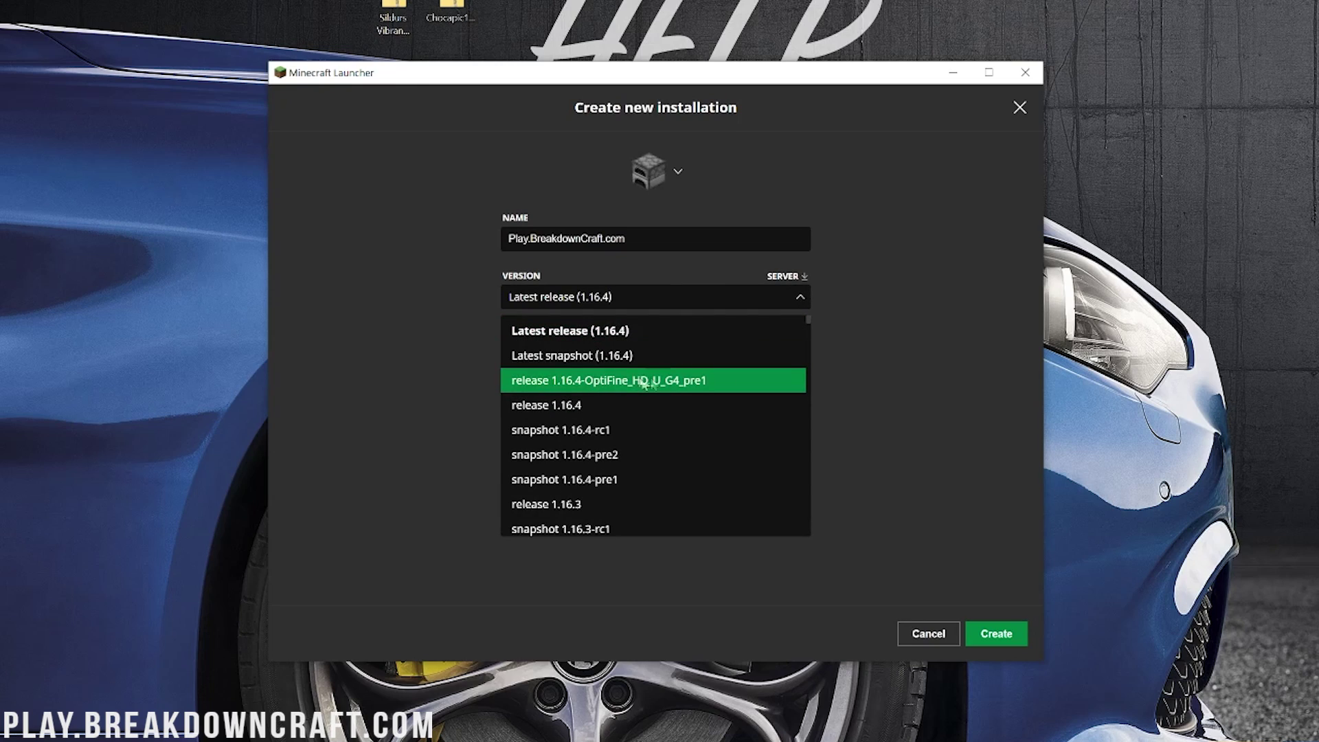
left_click(696, 383)
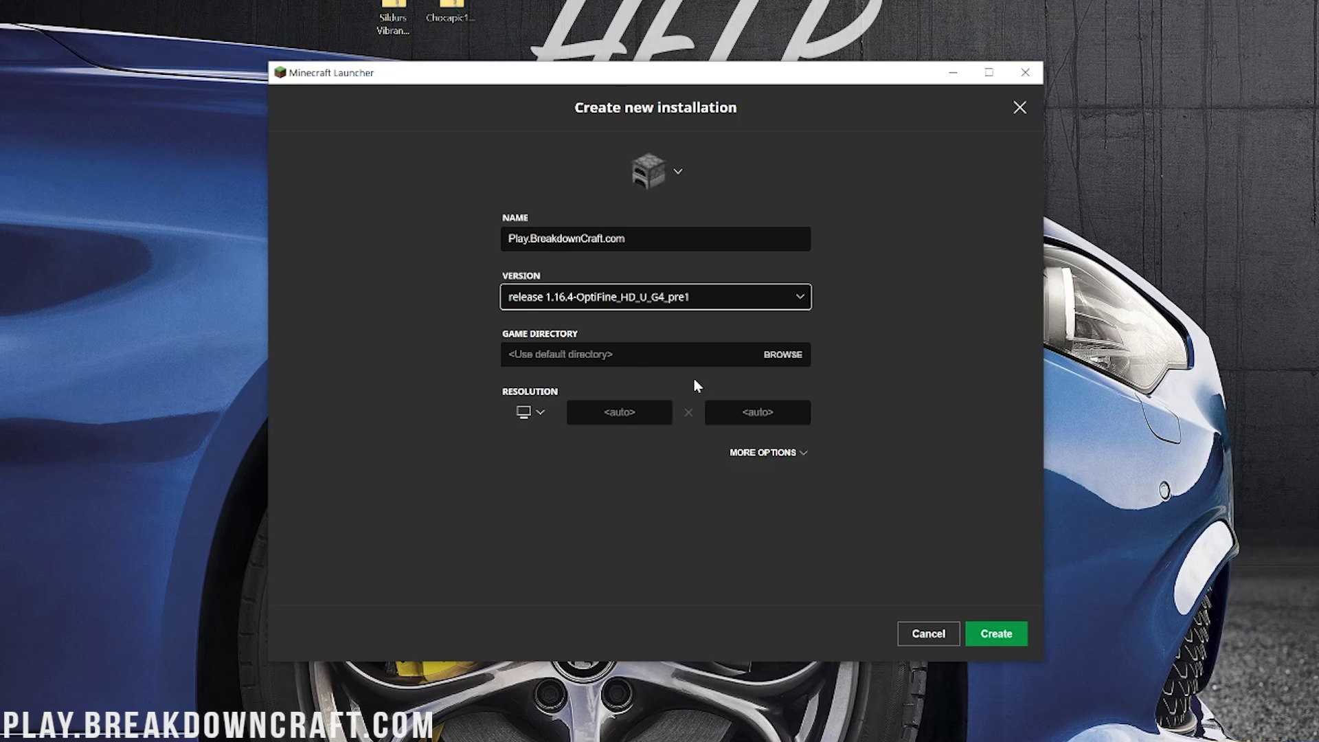
left_click(627, 298)
scroll(681, 440, "down", 10)
scroll(683, 440, "down", 20)
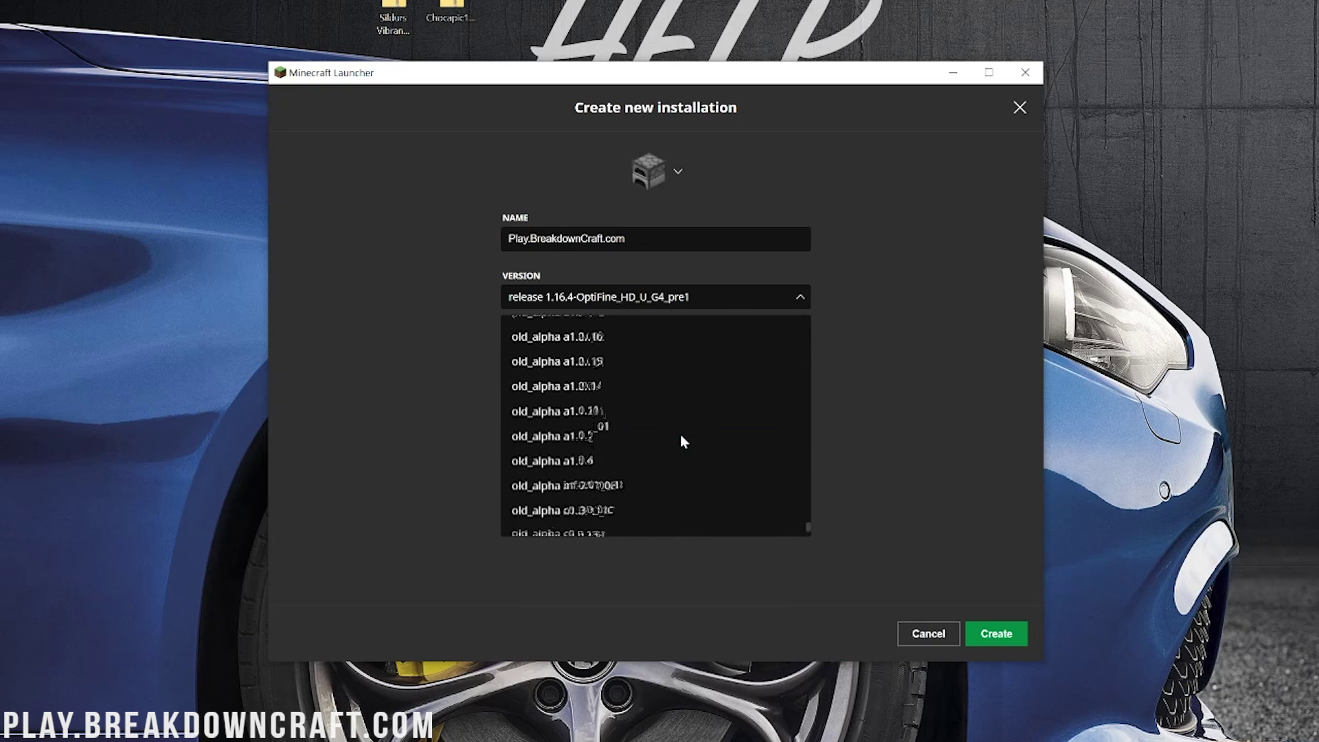
scroll(649, 456, "up", 20)
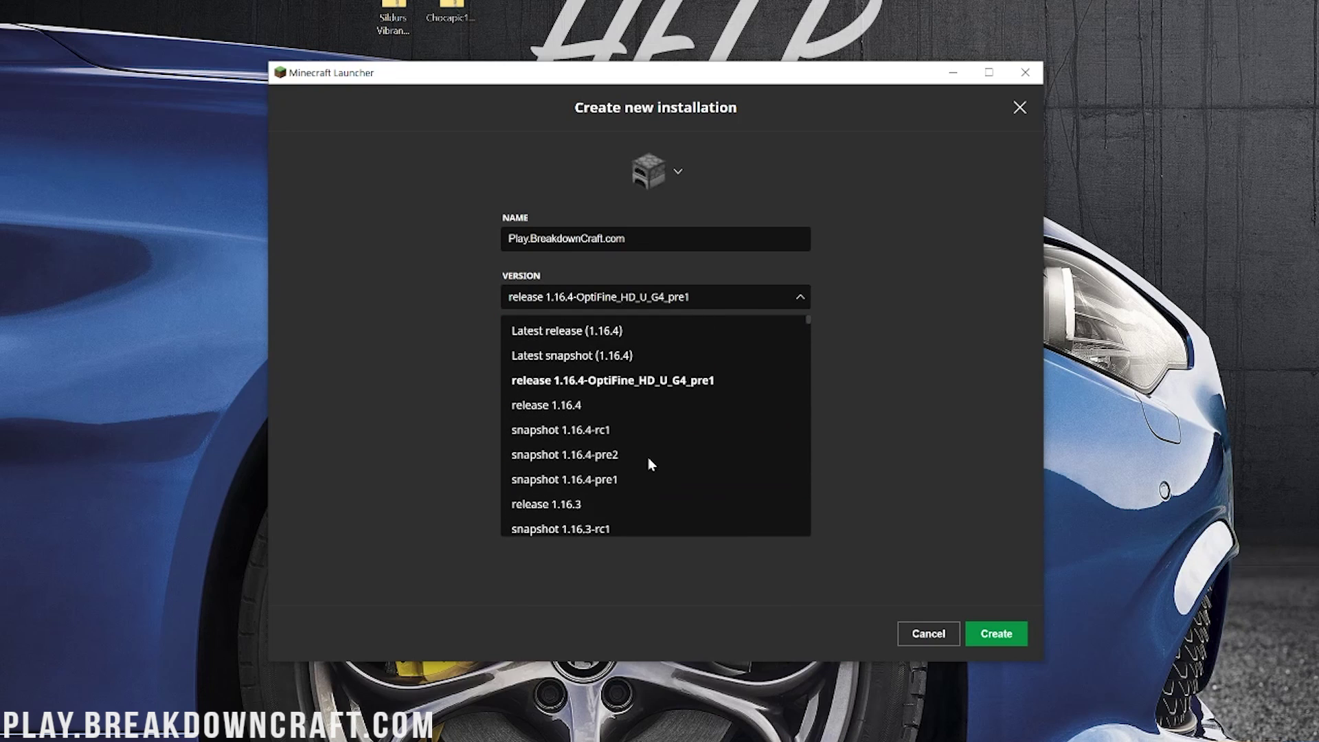
left_click(660, 388)
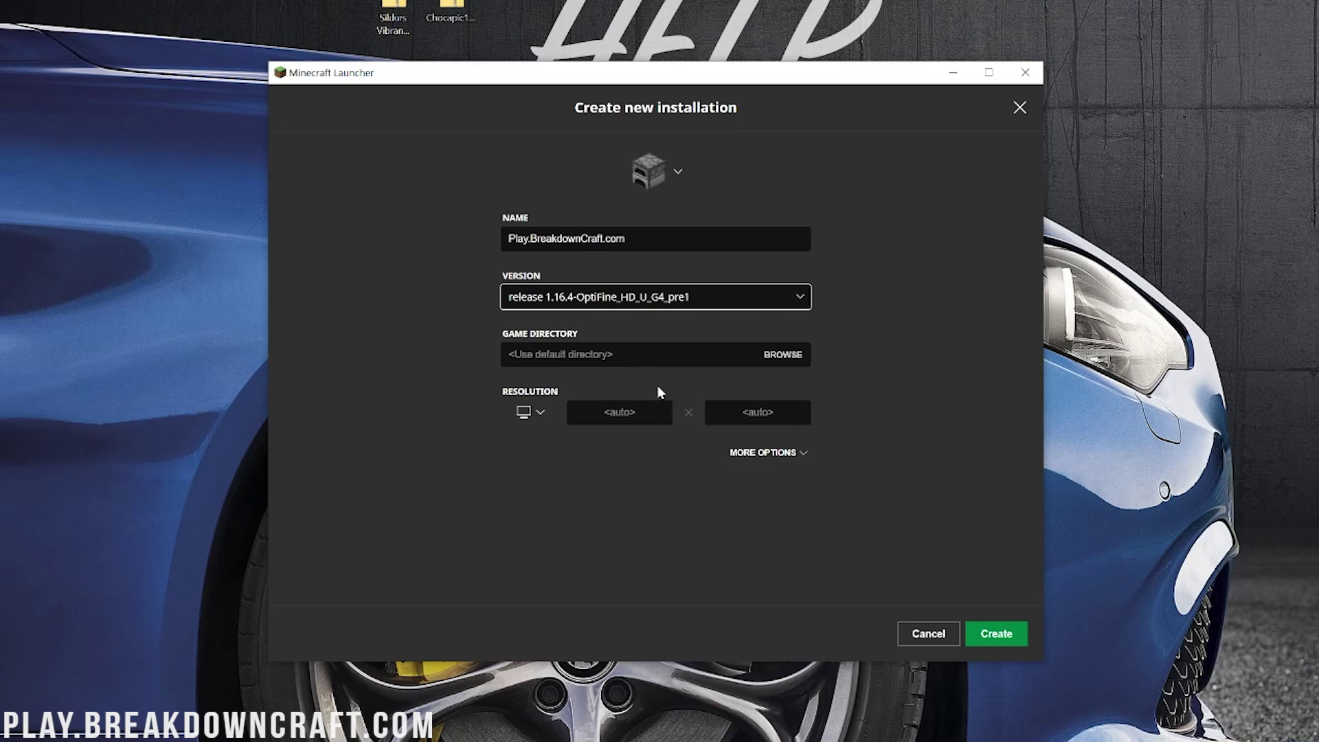
- Set the resolution to 1920x1080 and create the installation
left_click(520, 414)
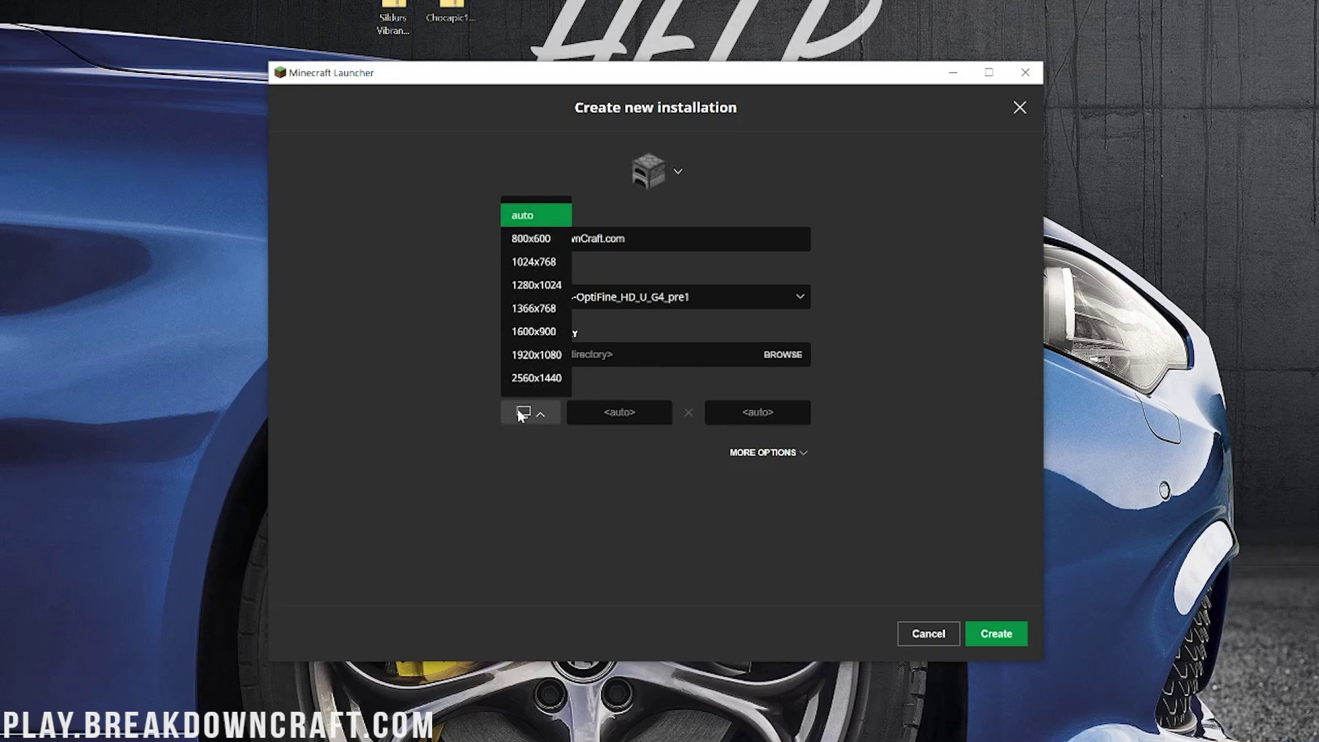
left_click(523, 354)
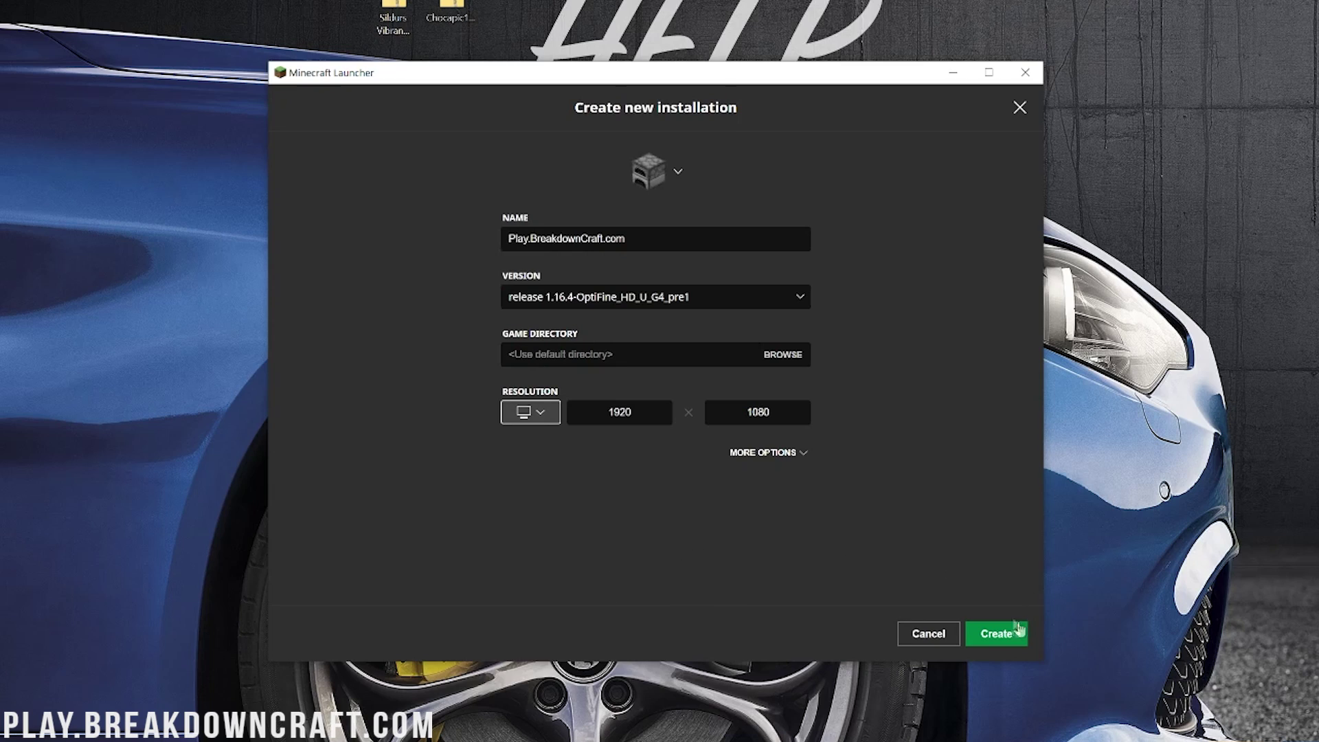
left_click(987, 637)
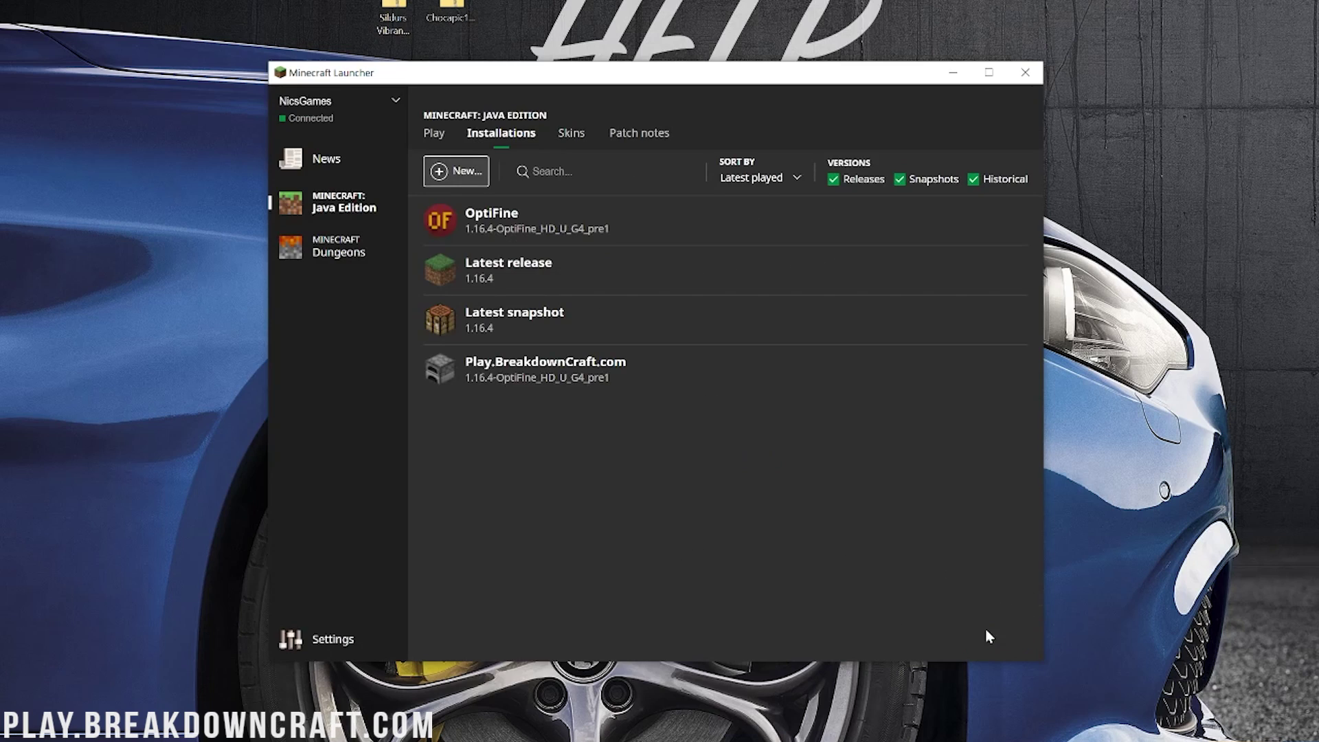
mouse_move(501, 378)
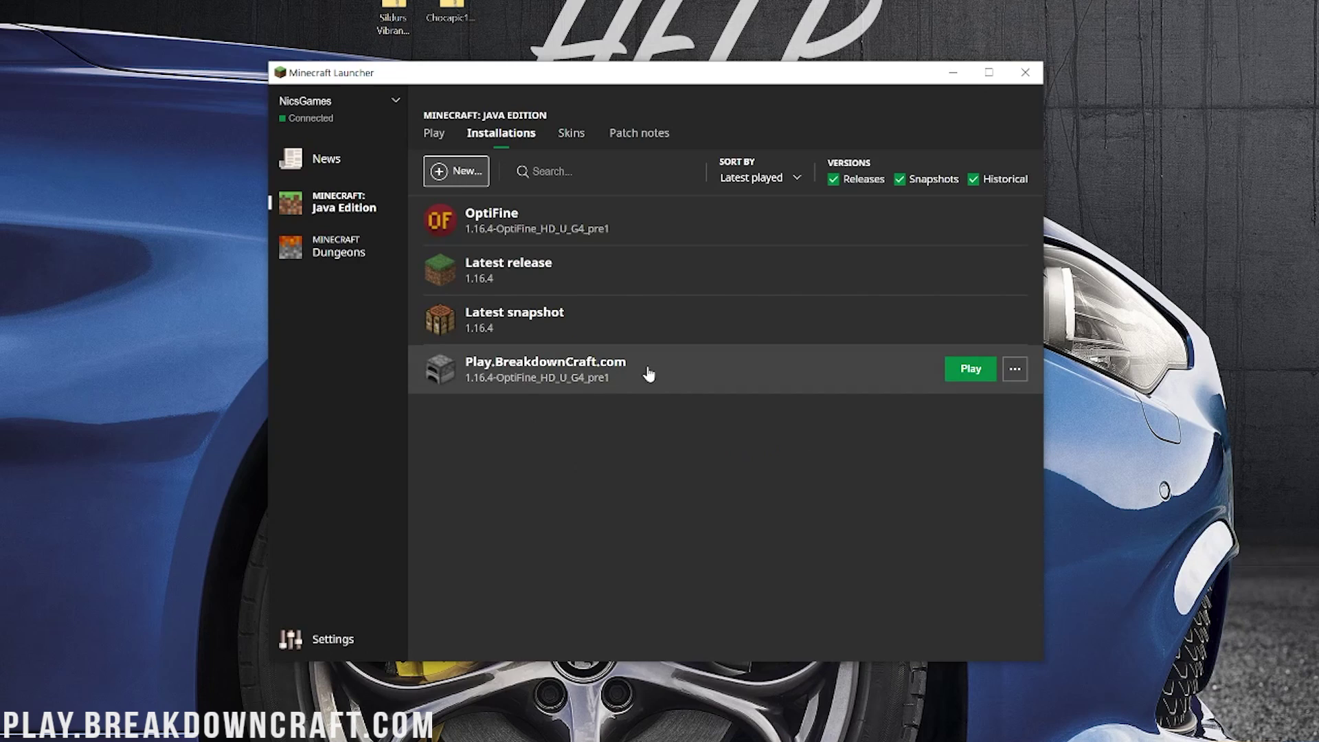